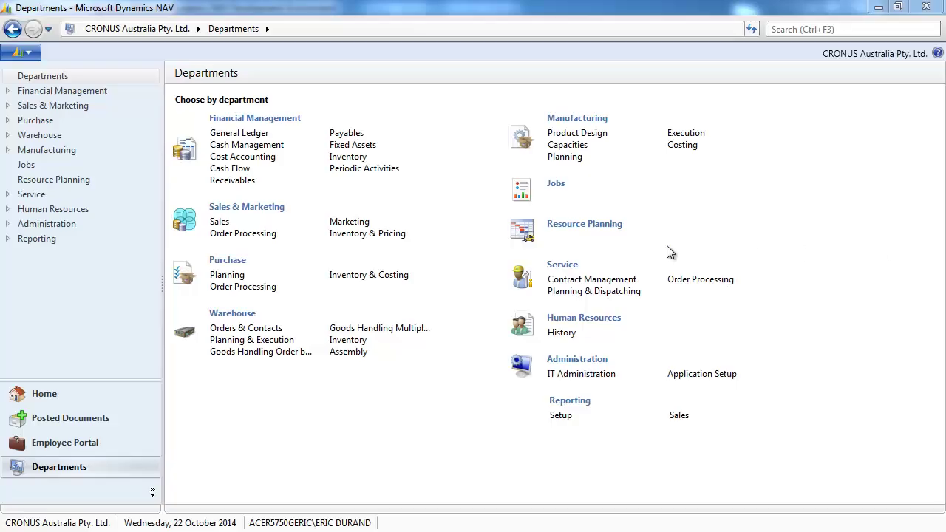
Go to Sales & Marketing > Inventory & Pricing and open the Items list
{"action": "left_click", "coordinate": [362, 234]}
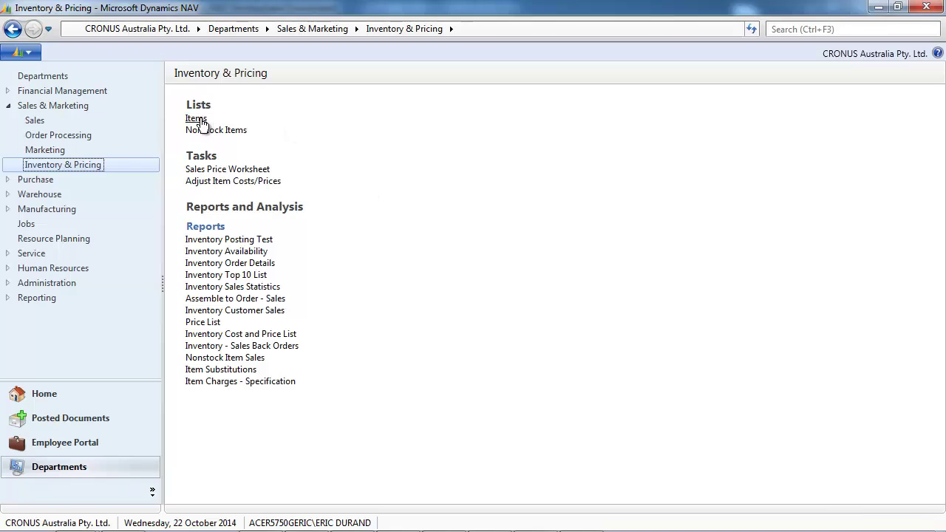
{"action": "left_click", "coordinate": [197, 120]}
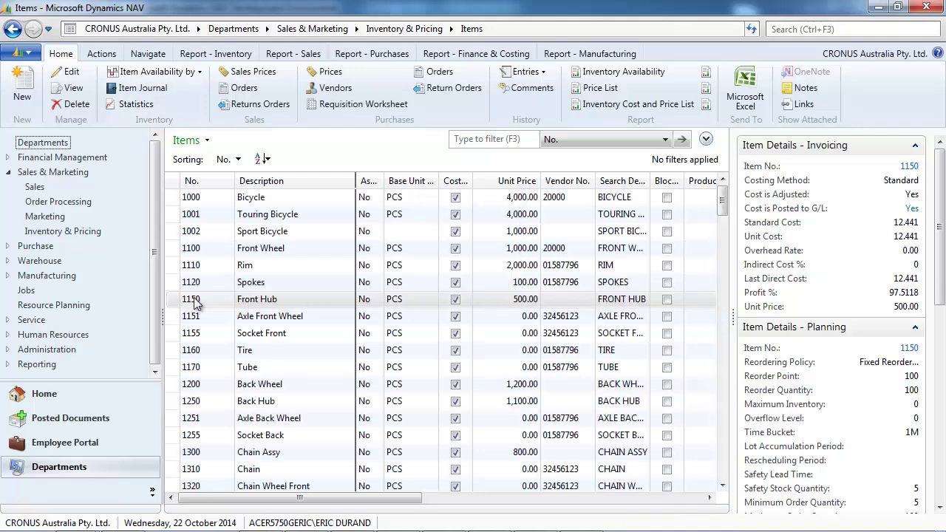
Start Adjust Item Costs/Prices on the Item Card Unit Price with factor 1.05
{"action": "left_click", "coordinate": [404, 28]}
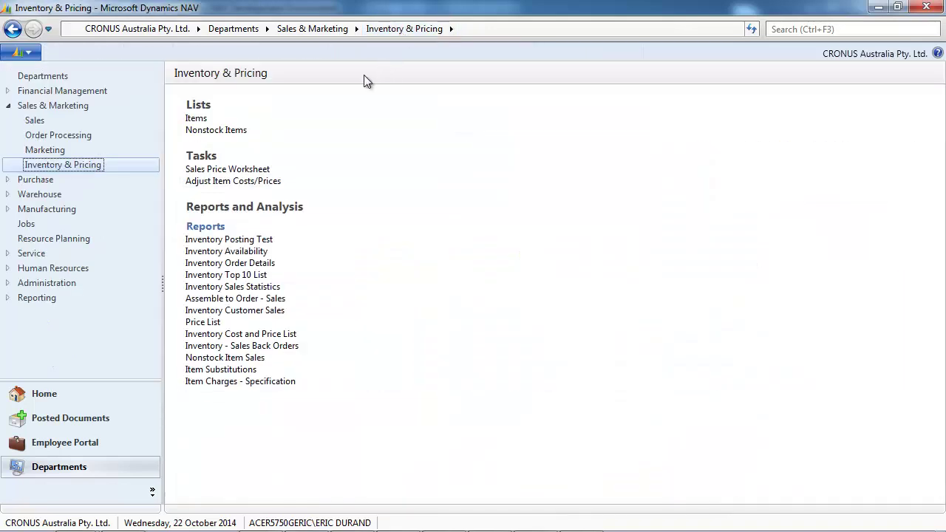
{"action": "left_click", "coordinate": [239, 184]}
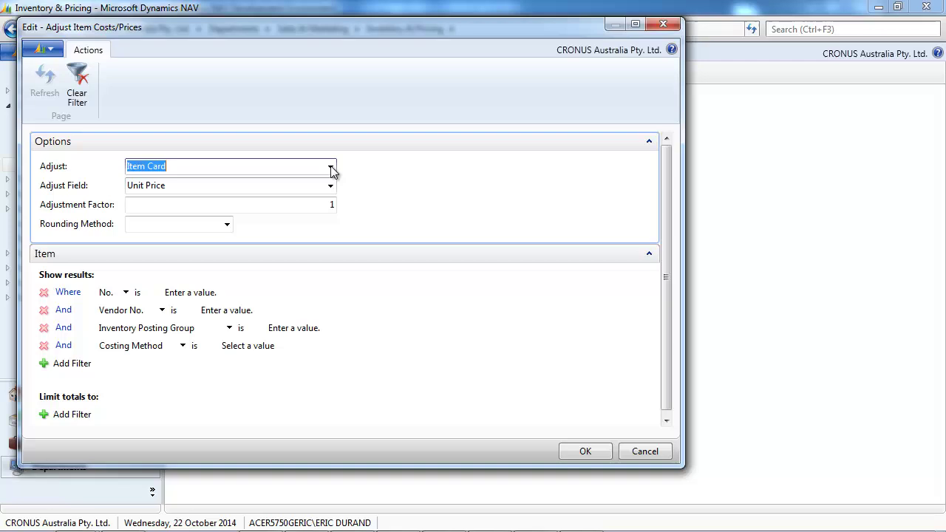
{"action": "left_click", "coordinate": [331, 167]}
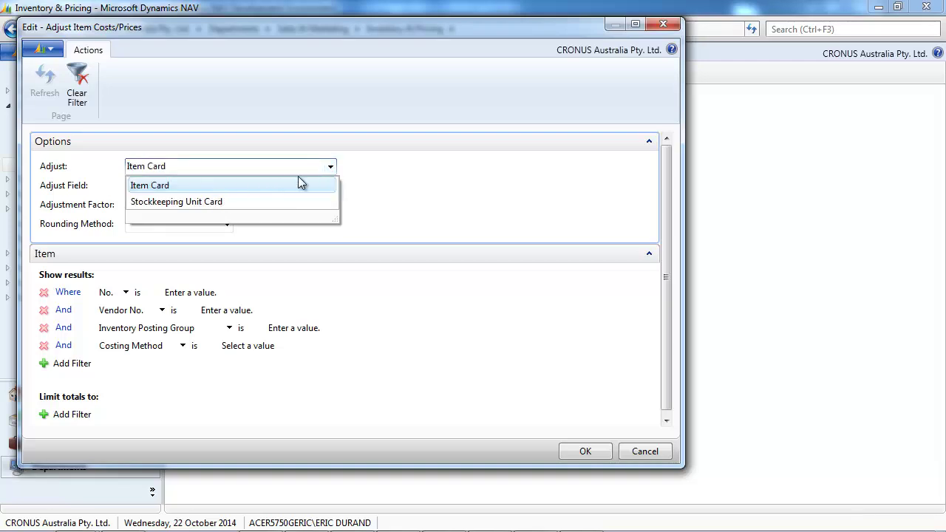
{"action": "left_click", "coordinate": [331, 184]}
{"action": "left_click", "coordinate": [330, 185]}
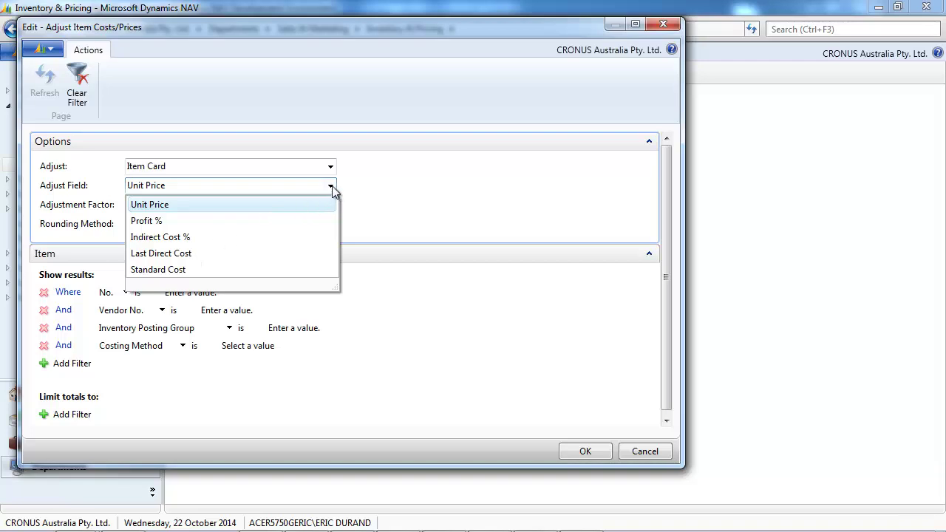
{"action": "left_click", "coordinate": [331, 186]}
{"action": "left_click", "coordinate": [297, 205]}
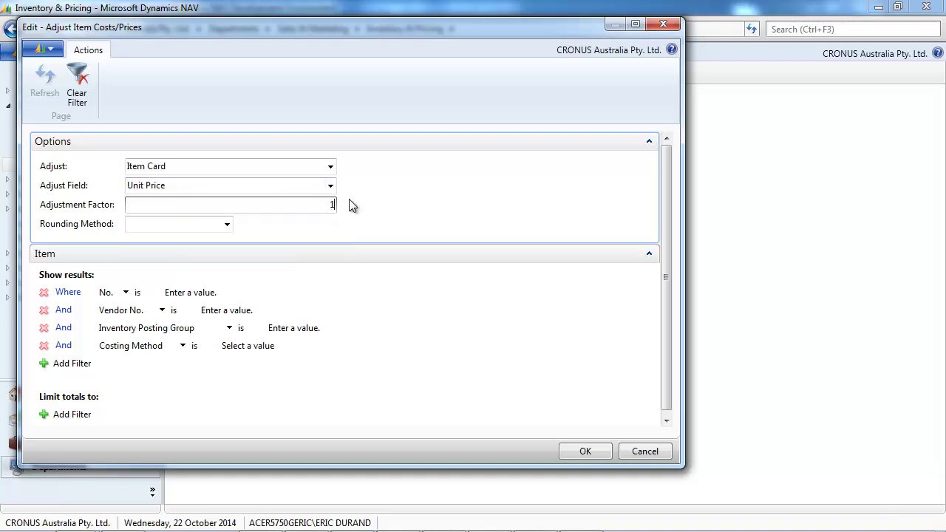
{"action": "key", "text": "Tab"}
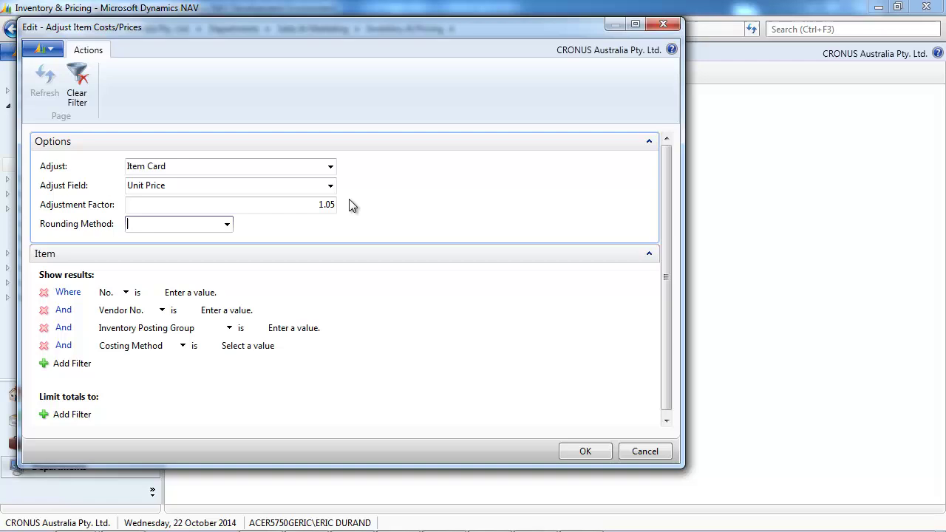
Round to TWODECIMAL, filter items No. <=1150, and run the price adjustment
{"action": "left_click", "coordinate": [227, 225]}
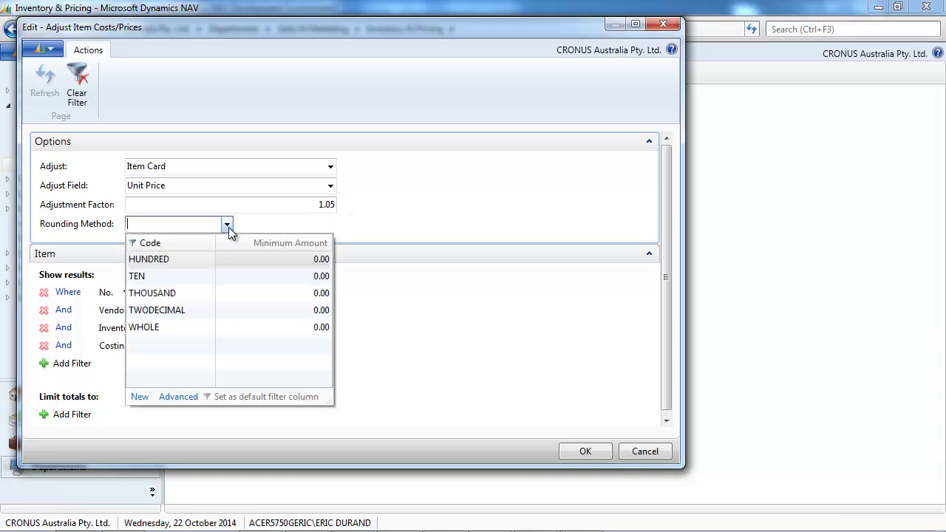
{"action": "left_click", "coordinate": [171, 316]}
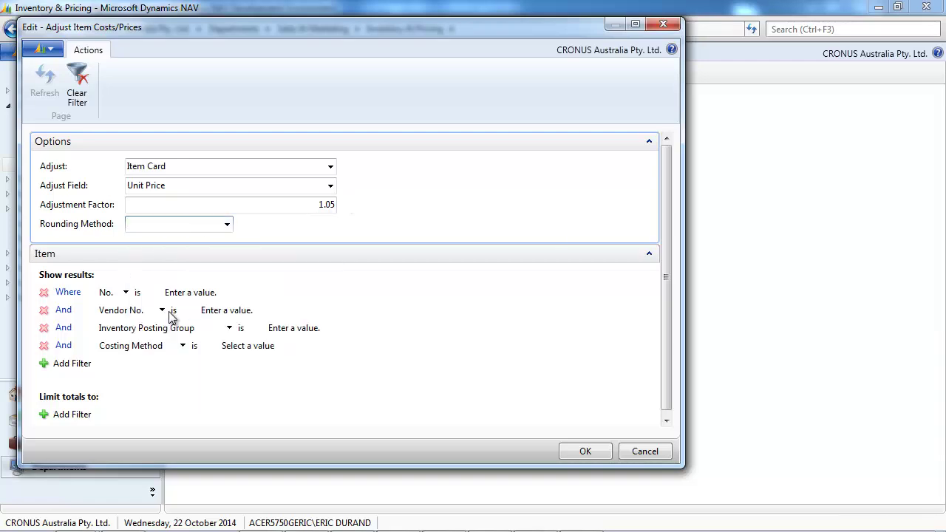
{"action": "left_click", "coordinate": [206, 293]}
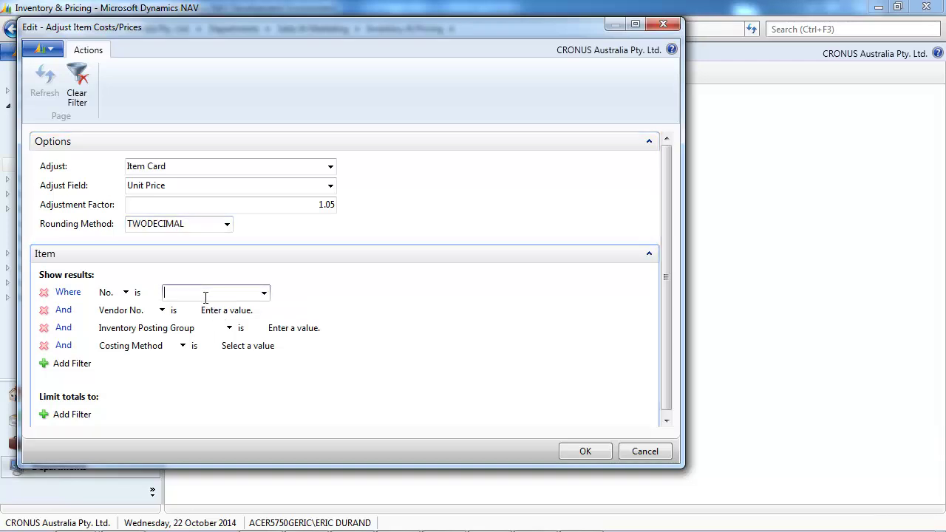
{"action": "type", "text": "<="}
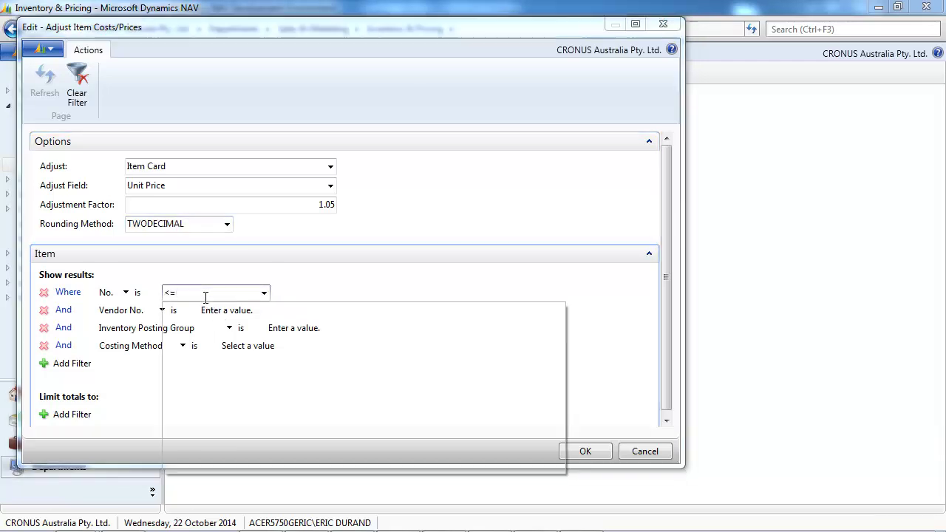
{"action": "type", "text": "1150"}
{"action": "key", "text": "Tab"}
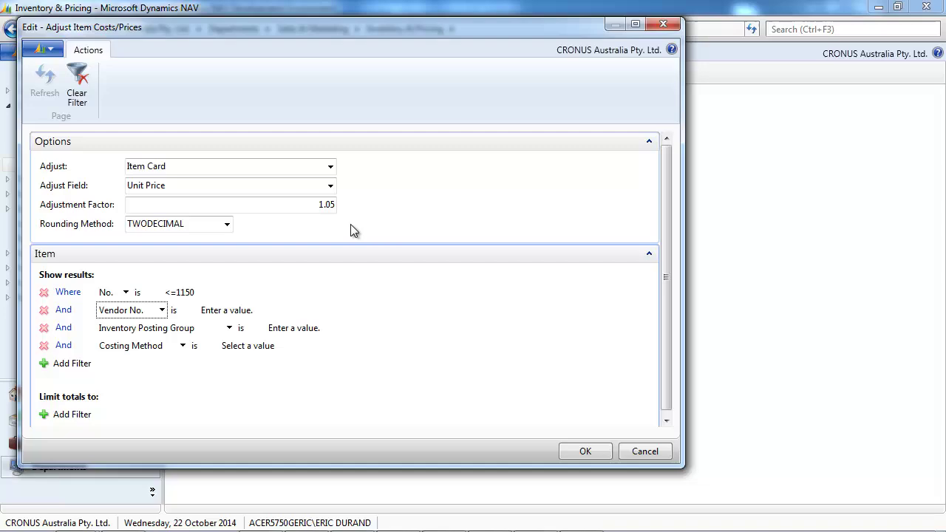
{"action": "left_click", "coordinate": [584, 453]}
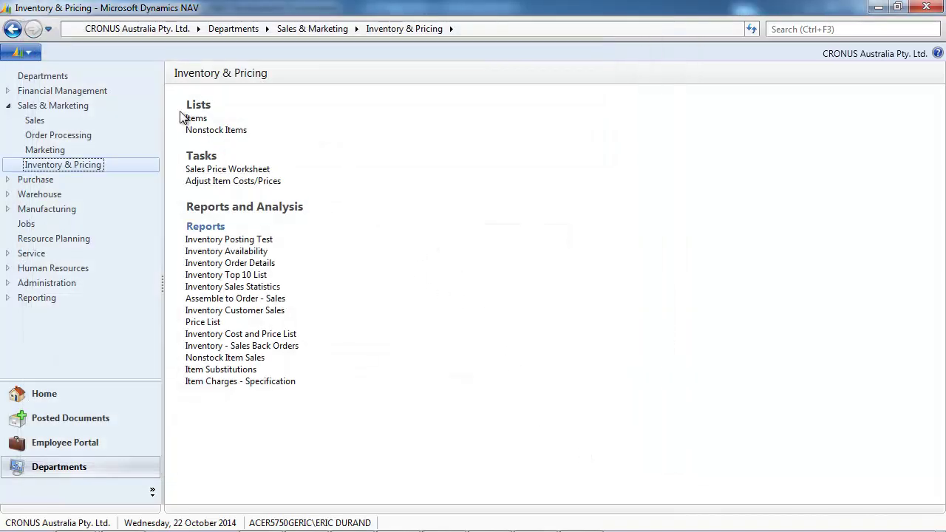
{"action": "left_click", "coordinate": [193, 119]}
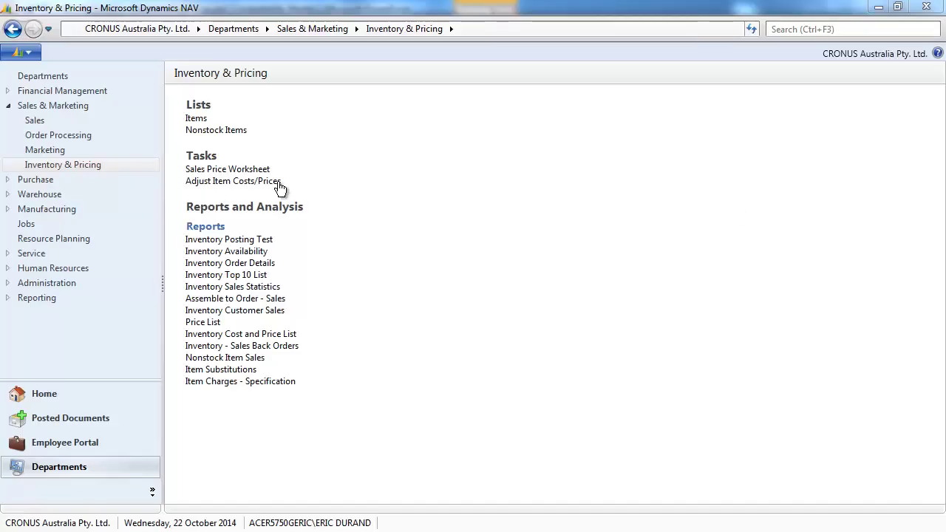
{"action": "left_click", "coordinate": [201, 121]}
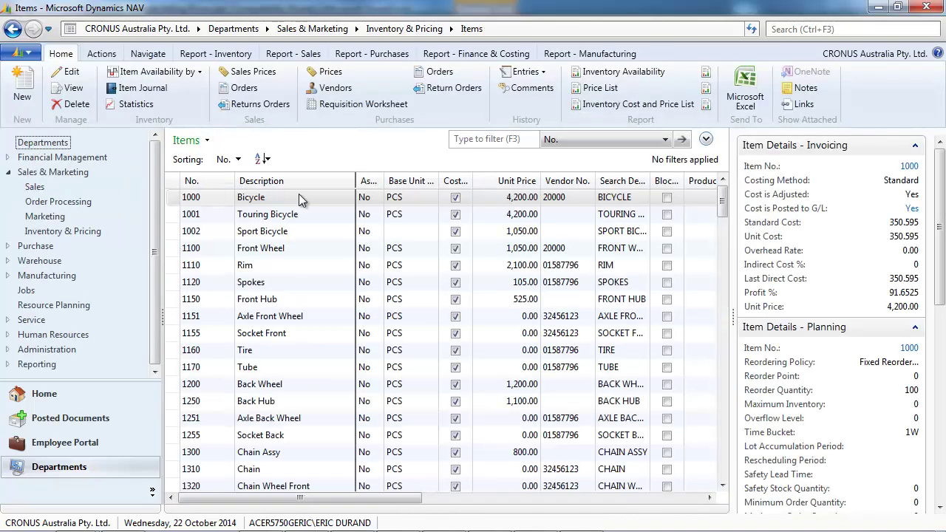
{"action": "left_click", "coordinate": [261, 72]}
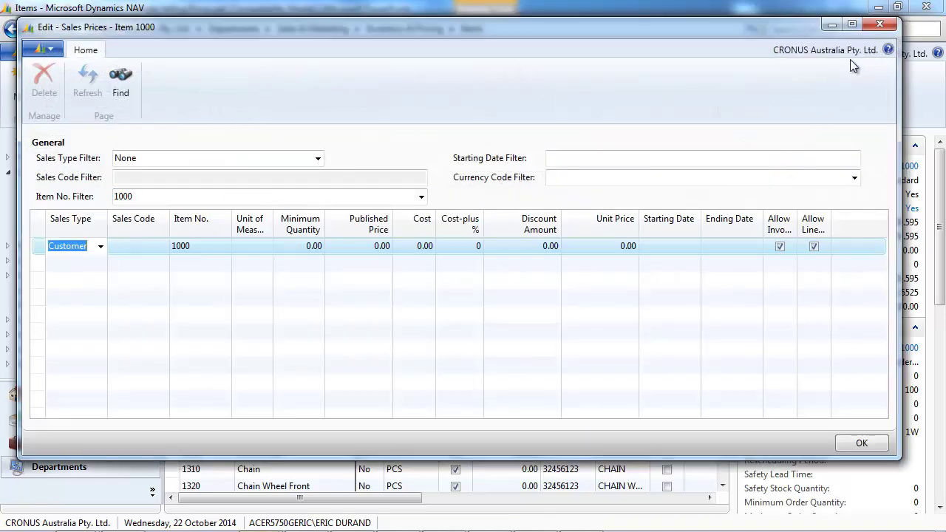
{"action": "left_click", "coordinate": [879, 24]}
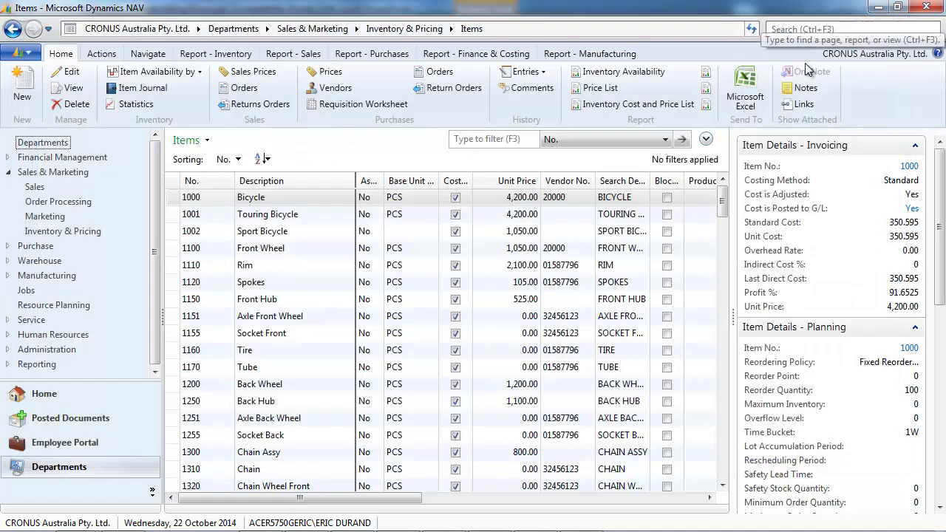
Open the Sales Price Worksheet and close the Suggest Item Price and Suggest Sales Price dialogs unused
{"action": "left_click", "coordinate": [404, 29]}
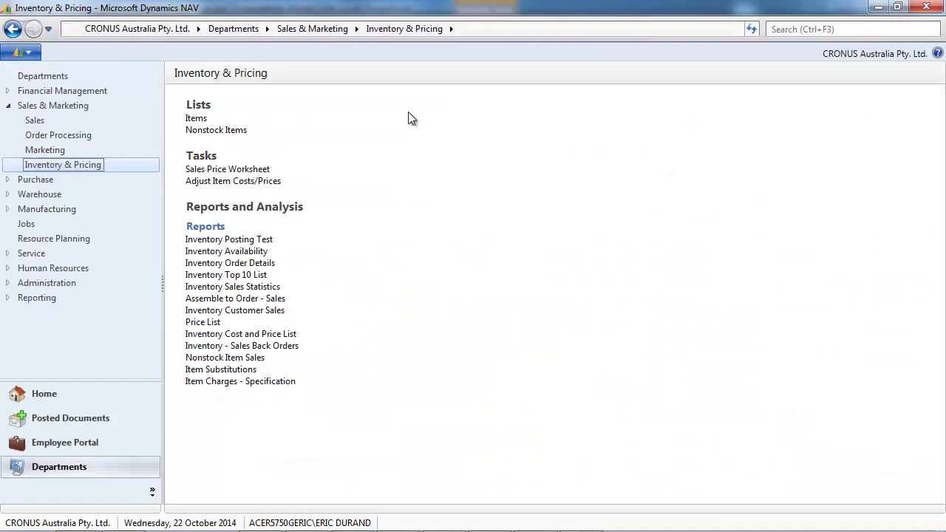
{"action": "left_click", "coordinate": [242, 170]}
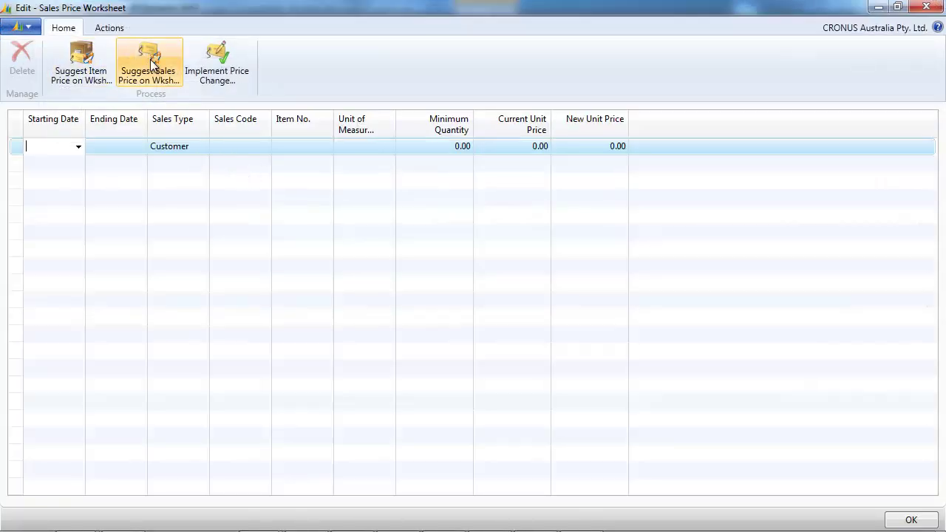
{"action": "left_click", "coordinate": [82, 62]}
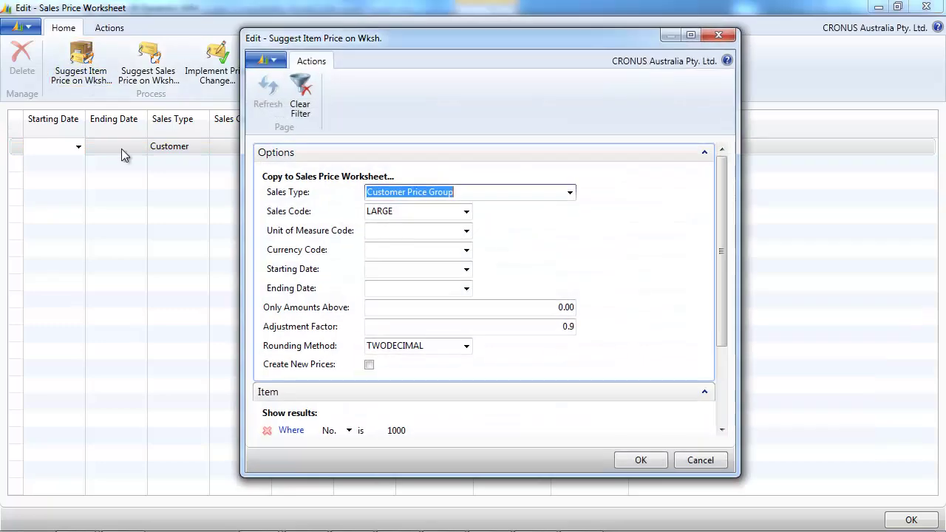
{"action": "left_click", "coordinate": [723, 429]}
{"action": "left_click_drag", "start_coordinate": [724, 428], "coordinate": [724, 428]}
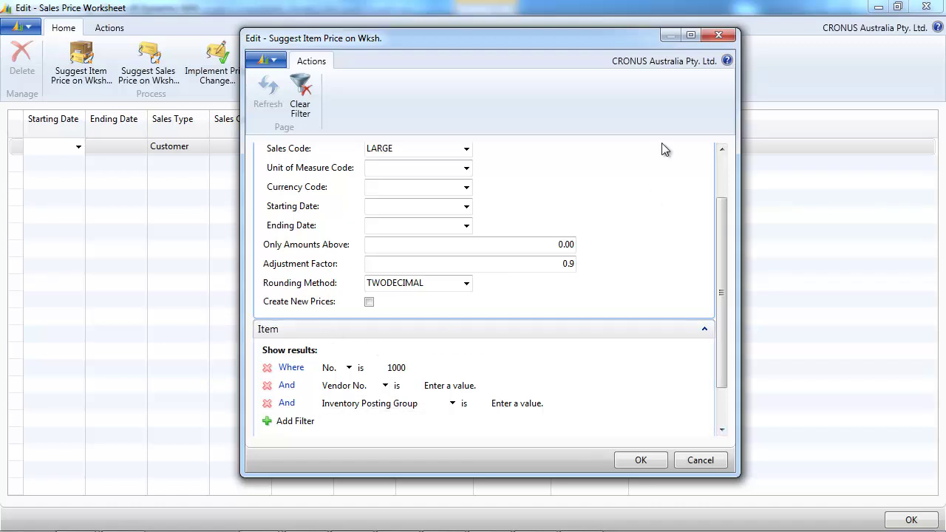
{"action": "left_click", "coordinate": [720, 36]}
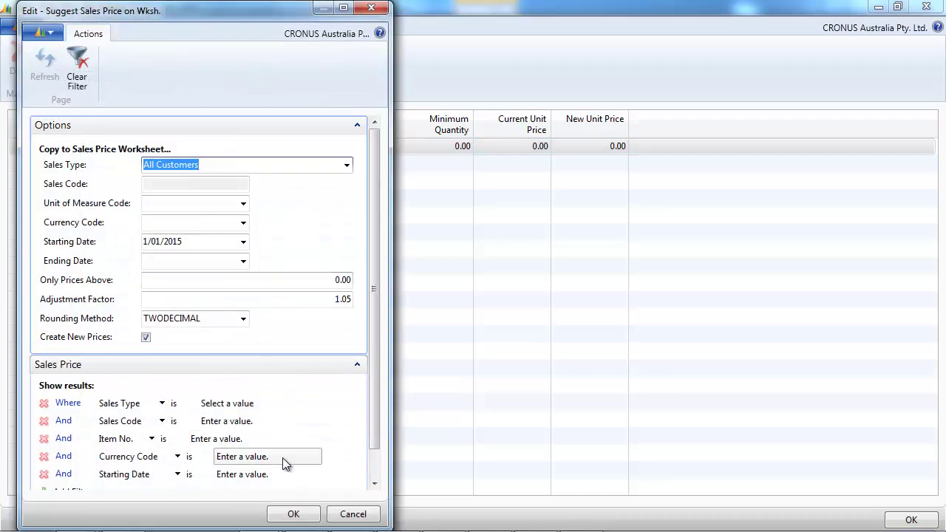
{"action": "left_click", "coordinate": [373, 12]}
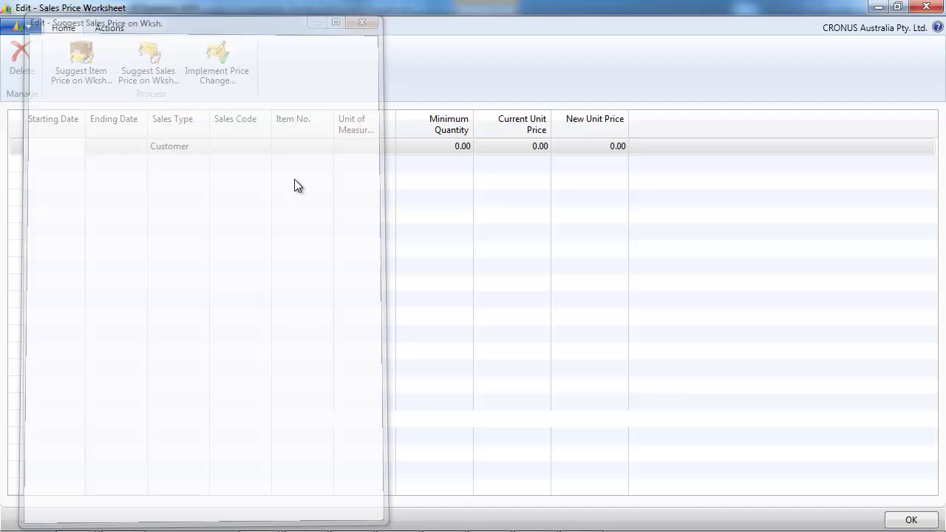
Run Suggest Item Price for customer price group LARGE, item 1000, factor 0.9
{"action": "left_click", "coordinate": [82, 64]}
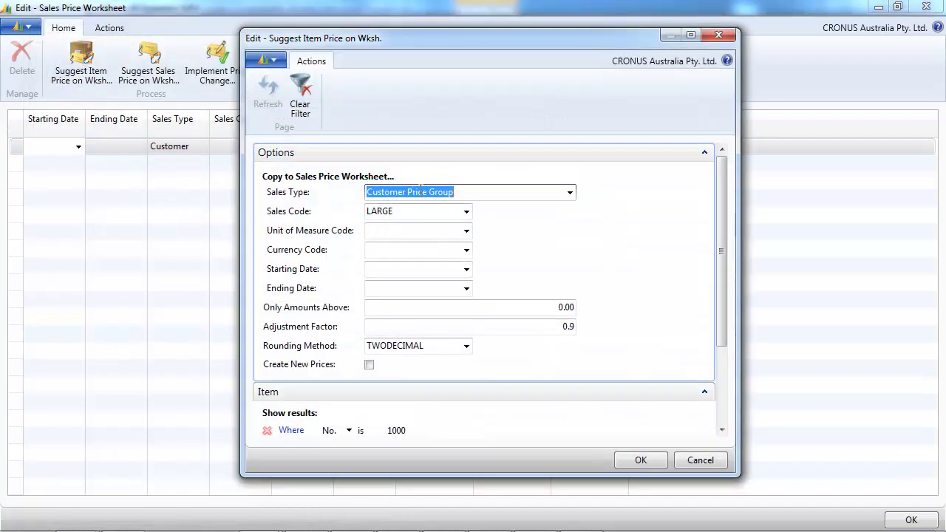
{"action": "left_click", "coordinate": [570, 192]}
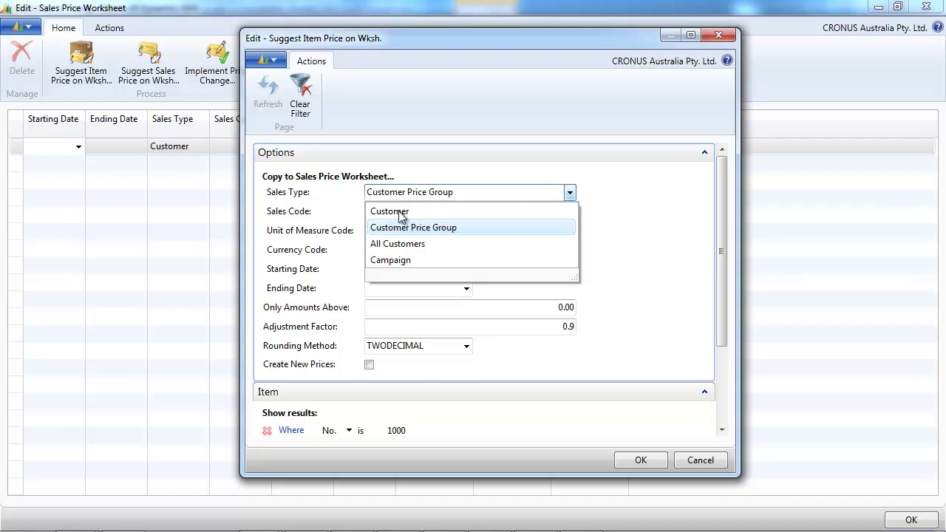
{"action": "left_click", "coordinate": [408, 227]}
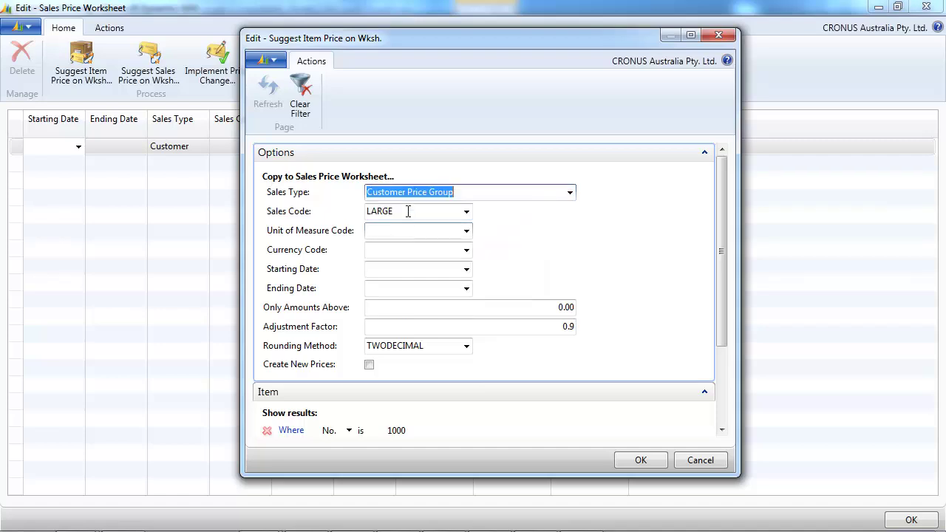
{"action": "left_click", "coordinate": [408, 211]}
{"action": "left_click", "coordinate": [466, 213]}
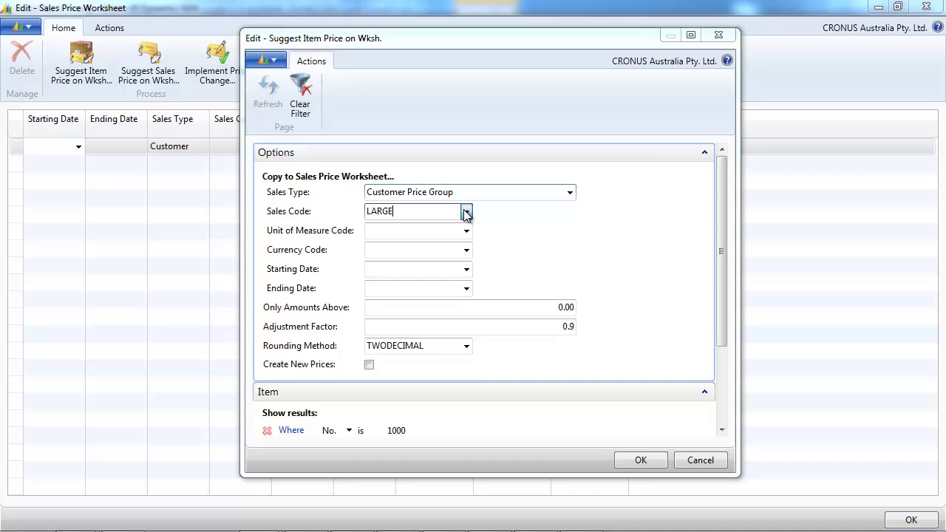
{"action": "left_click", "coordinate": [245, 411]}
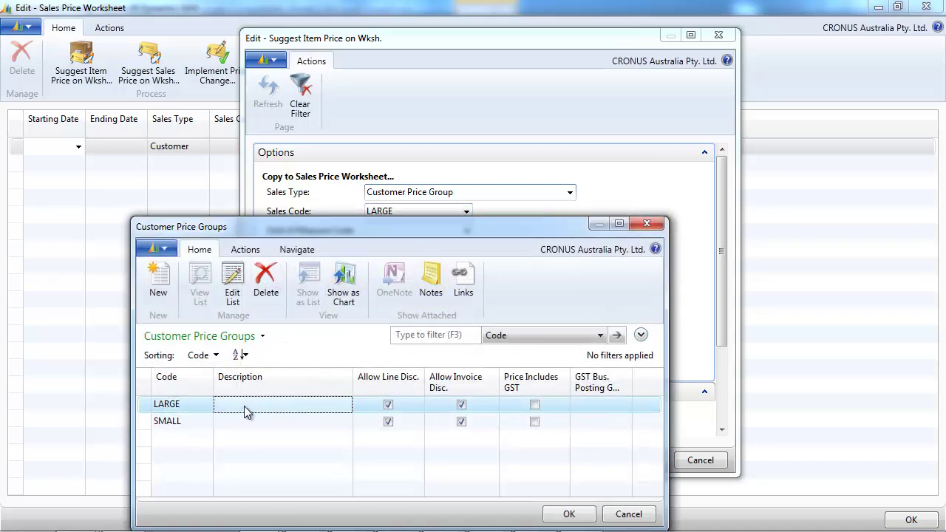
{"action": "left_click", "coordinate": [550, 515]}
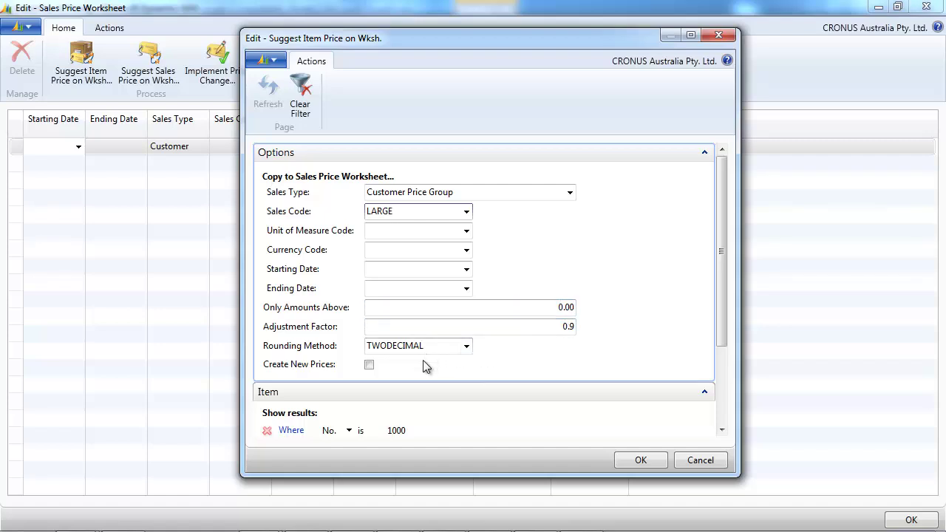
{"action": "left_click_drag", "start_coordinate": [724, 338], "coordinate": [720, 377]}
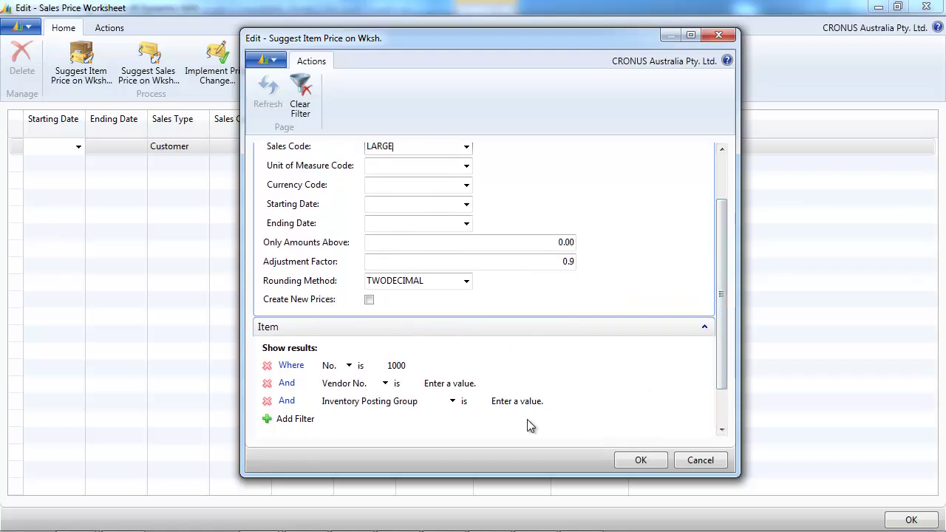
{"action": "left_click", "coordinate": [640, 460]}
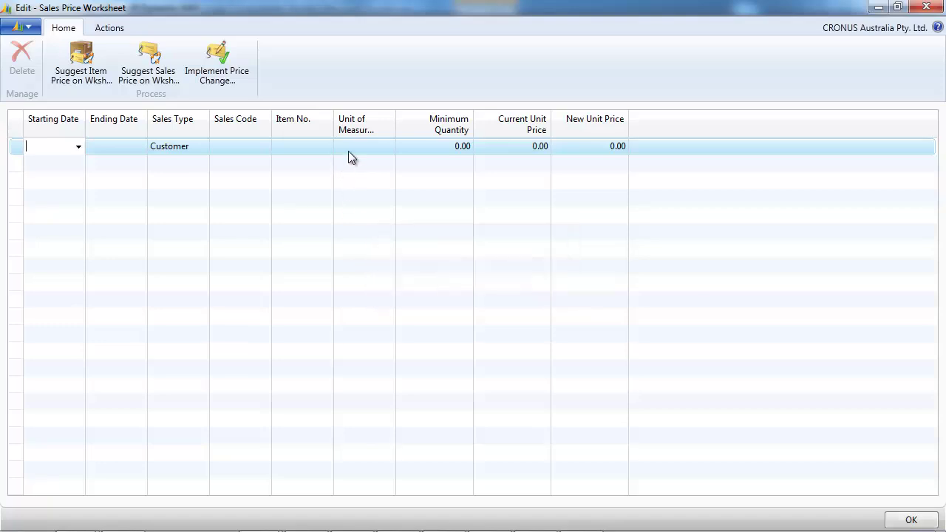
Rerun the item price suggestion with Create New Prices ticked
{"action": "left_click", "coordinate": [87, 68]}
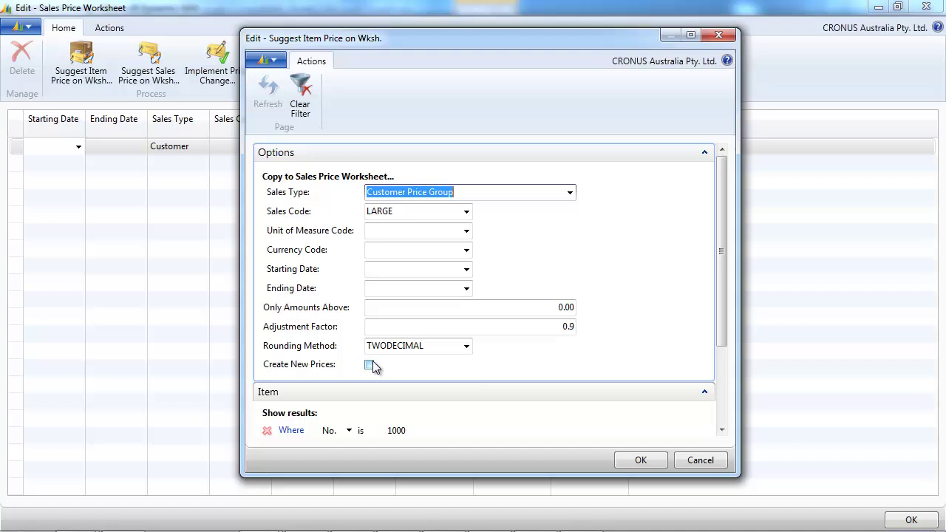
{"action": "left_click", "coordinate": [368, 364]}
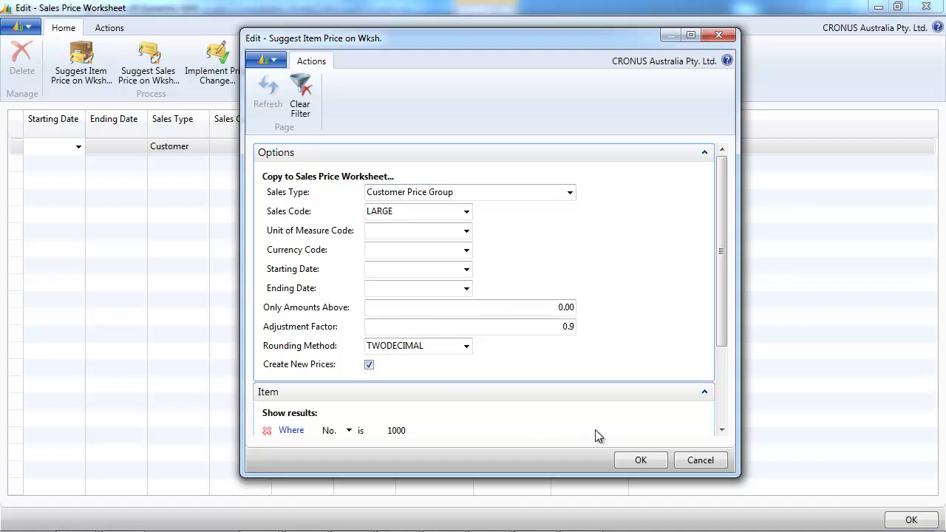
{"action": "left_click", "coordinate": [629, 461]}
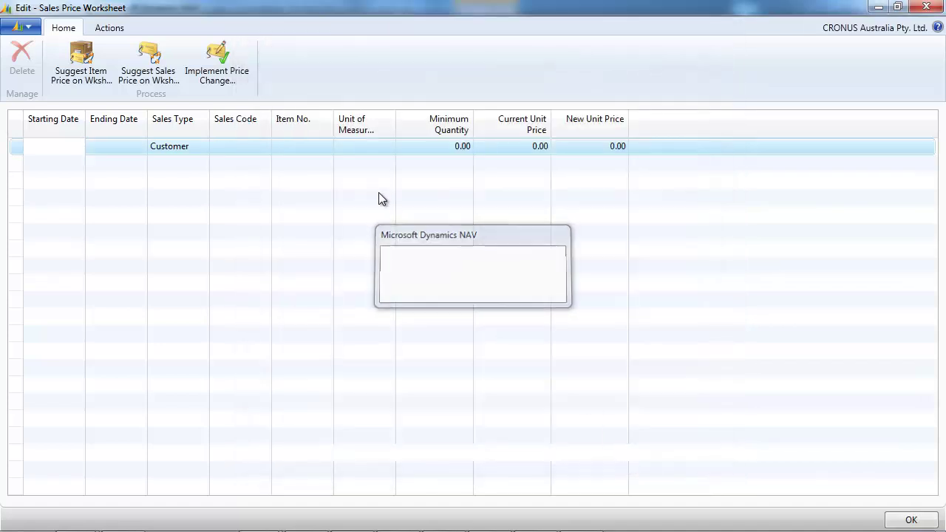
Implement item 1000's 3,780.00 LARGE price, delete the suggestions, and return to the Items list
{"action": "left_click", "coordinate": [538, 147]}
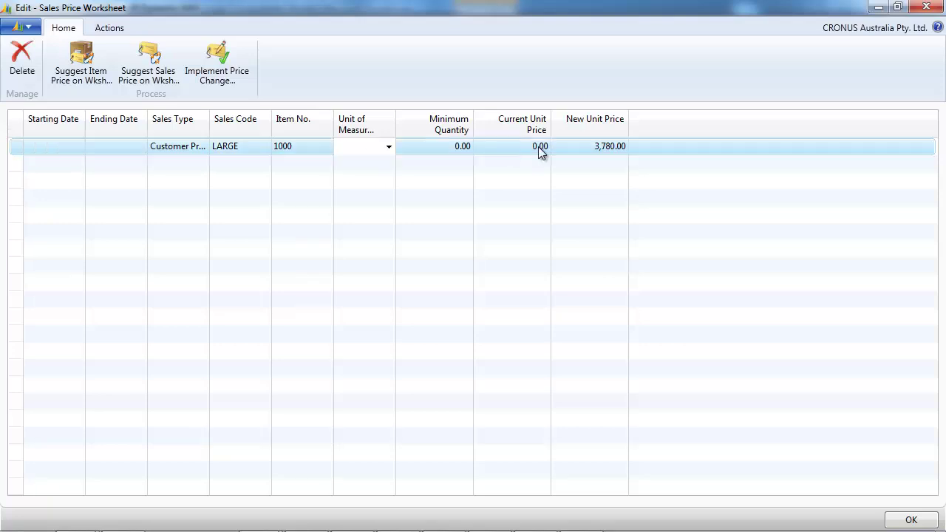
{"action": "left_click", "coordinate": [218, 65]}
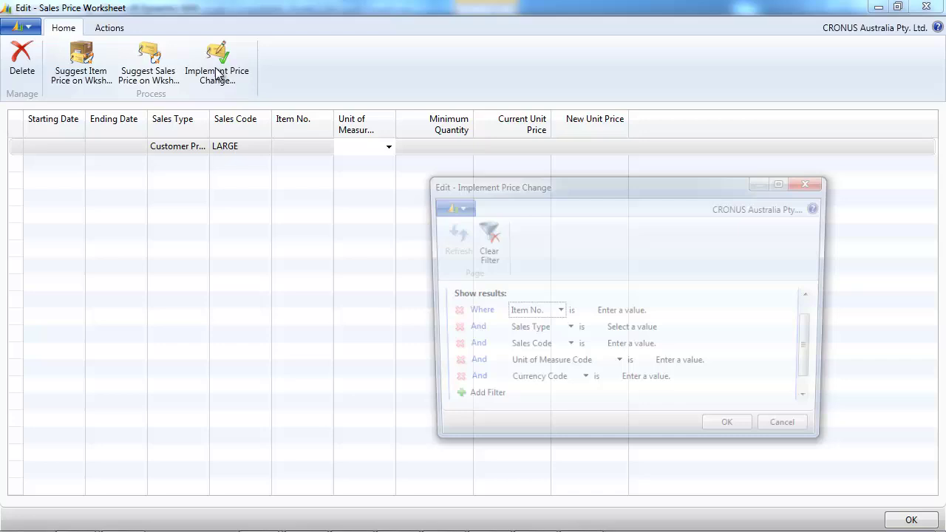
{"action": "left_click", "coordinate": [729, 435]}
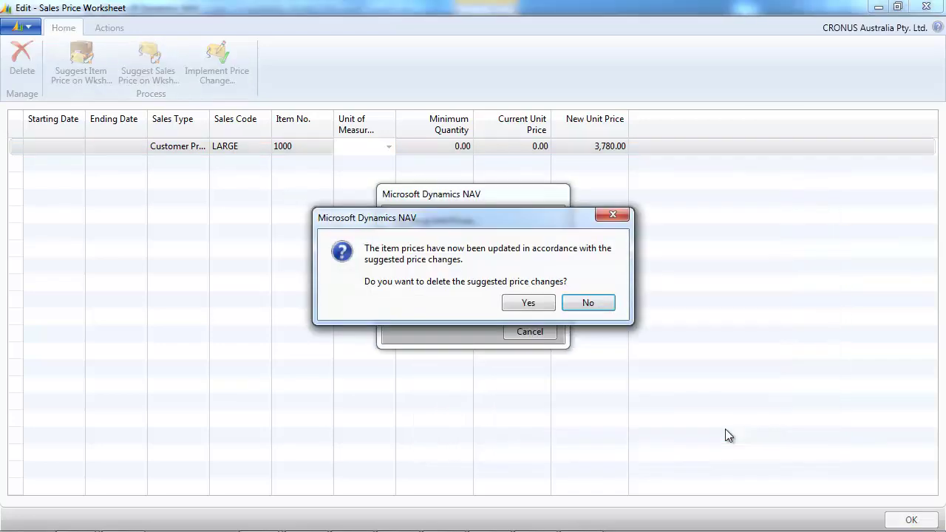
{"action": "left_click", "coordinate": [520, 304]}
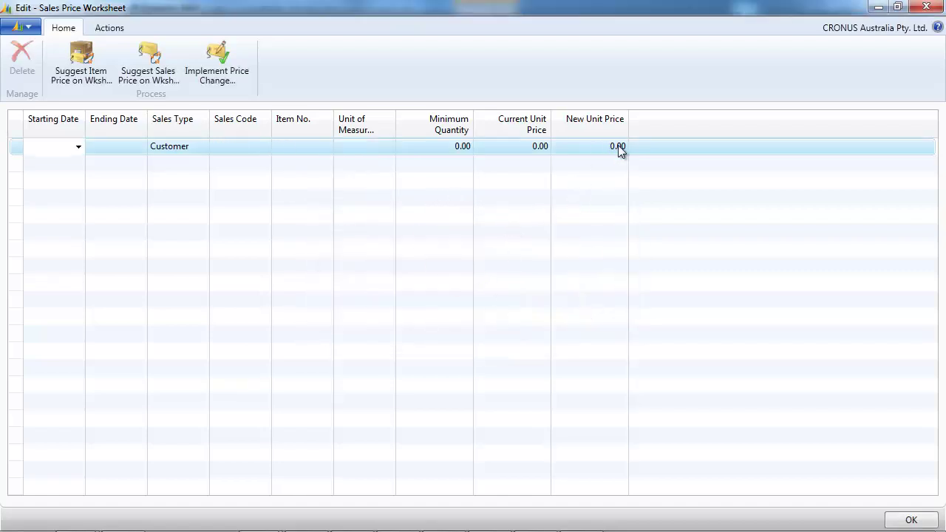
{"action": "left_click", "coordinate": [924, 8]}
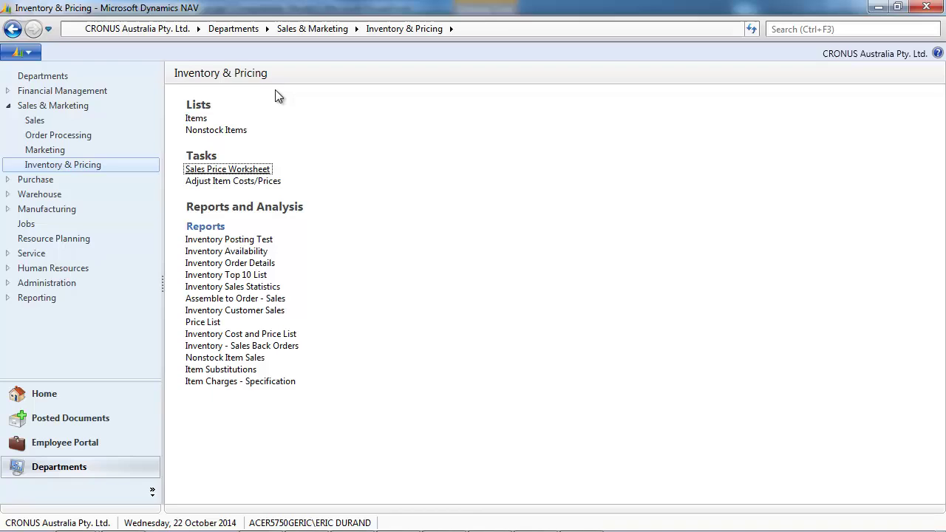
{"action": "left_click", "coordinate": [197, 120]}
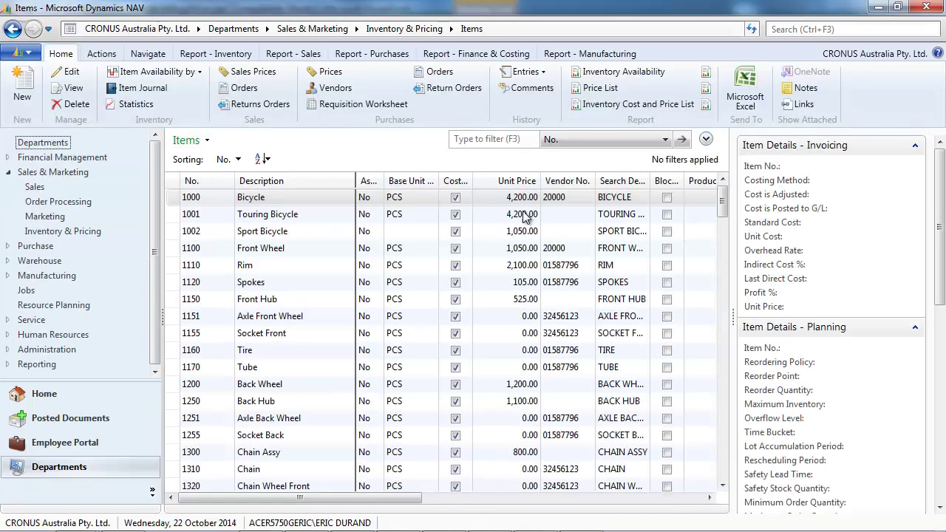
Confirm item 1000's Sales Prices show LARGE at 3,780.00, then return to Inventory & Pricing
{"action": "left_click", "coordinate": [261, 74]}
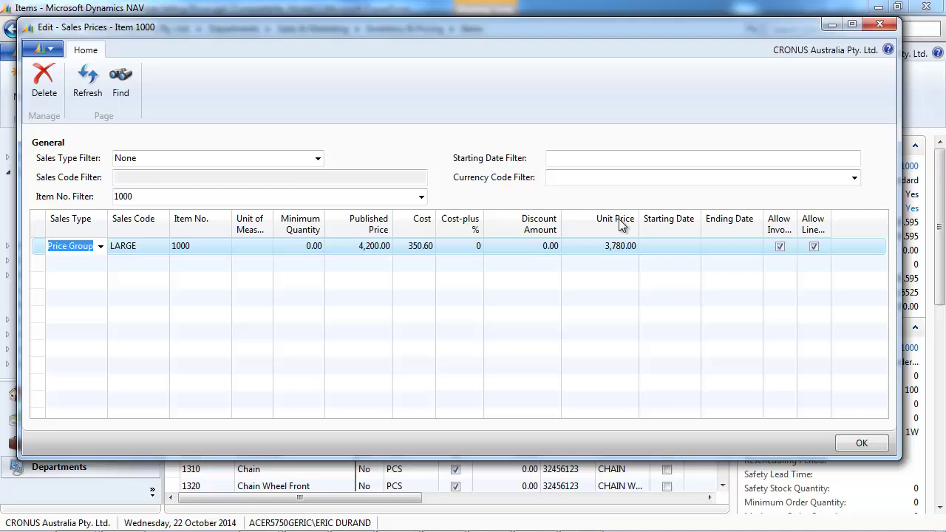
{"action": "left_click", "coordinate": [879, 25]}
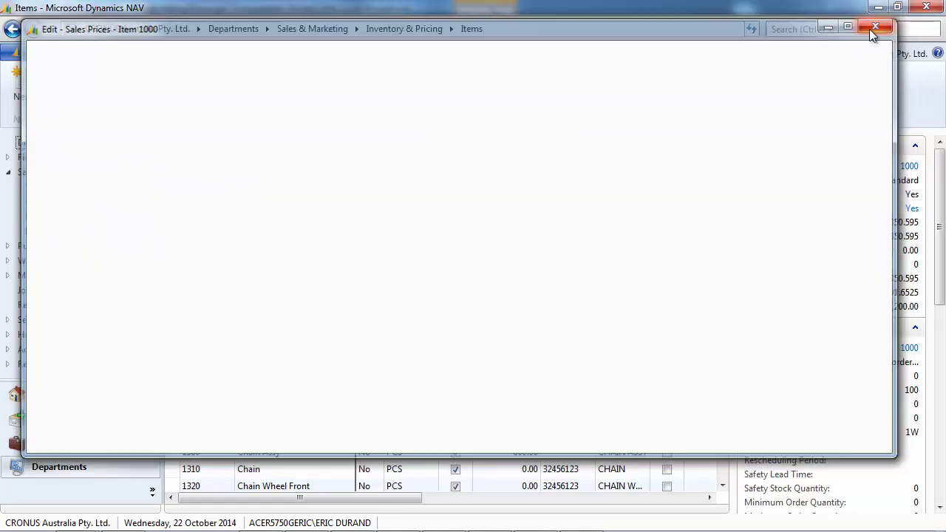
{"action": "left_click", "coordinate": [403, 30]}
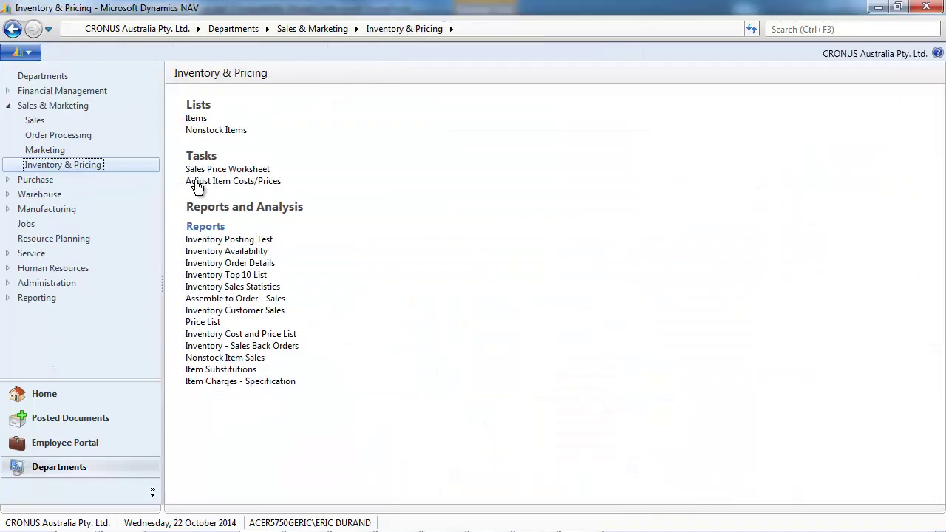
Raise item 1000's unit price by factor 1.05 to 4,410.00 and verify it in Items
{"action": "left_click", "coordinate": [196, 183]}
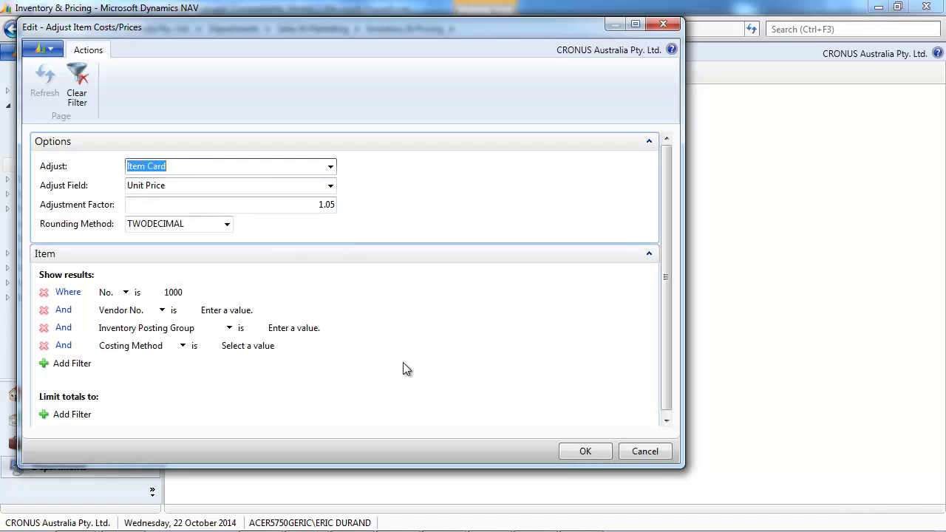
{"action": "left_click", "coordinate": [587, 452]}
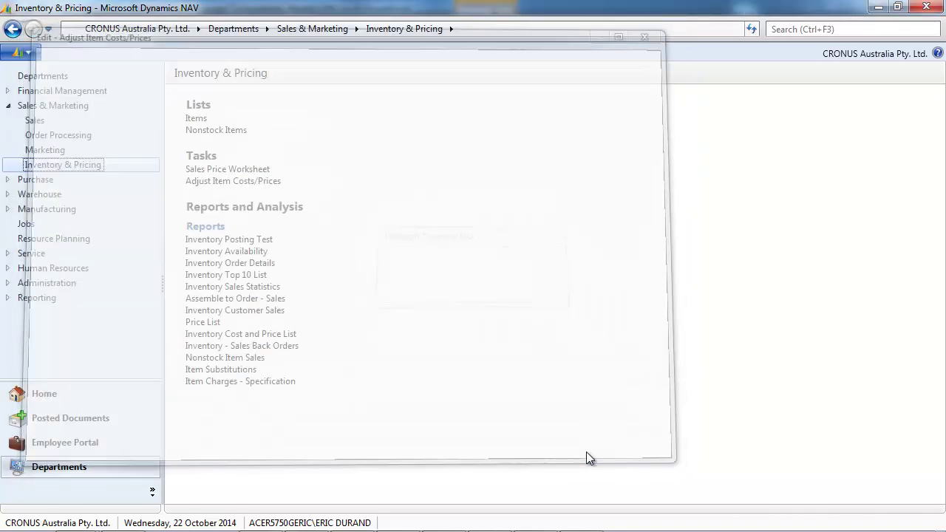
{"action": "left_click", "coordinate": [195, 119]}
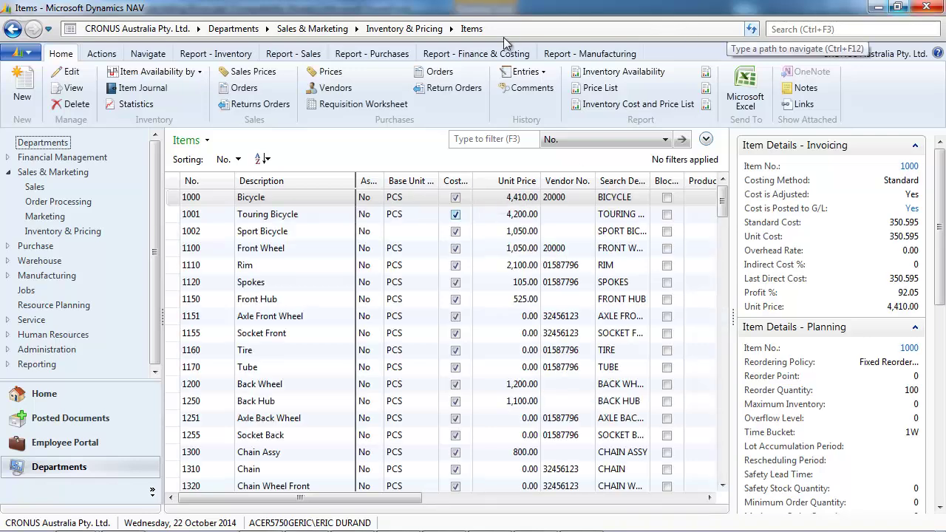
{"action": "left_click", "coordinate": [414, 29]}
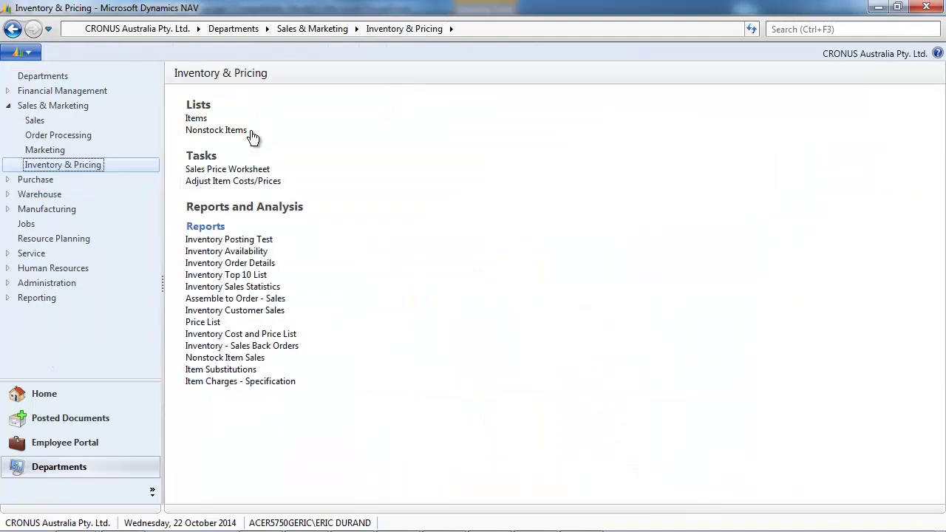
Run a trial Suggest Item Price on the worksheet with Create New Prices unticked
{"action": "left_click", "coordinate": [228, 172]}
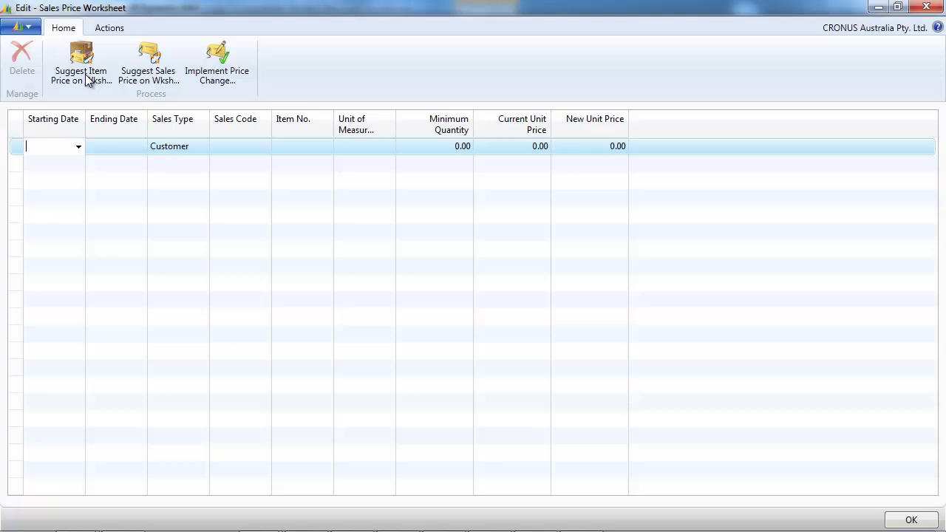
{"action": "left_click", "coordinate": [79, 65]}
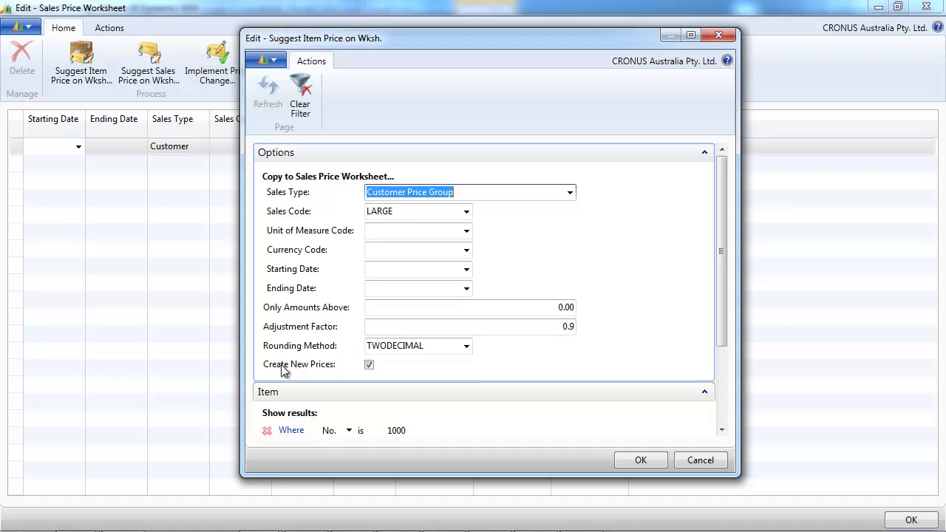
{"action": "left_click", "coordinate": [369, 365]}
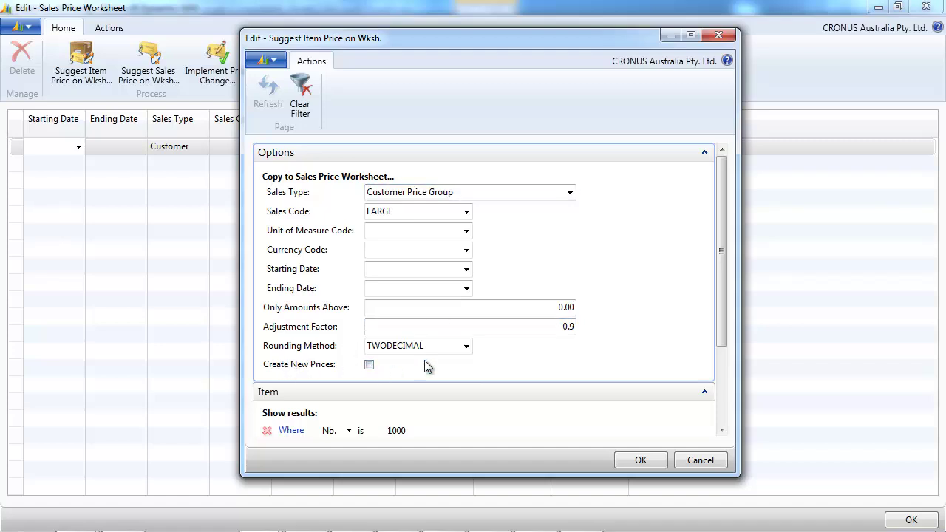
{"action": "left_click", "coordinate": [649, 465]}
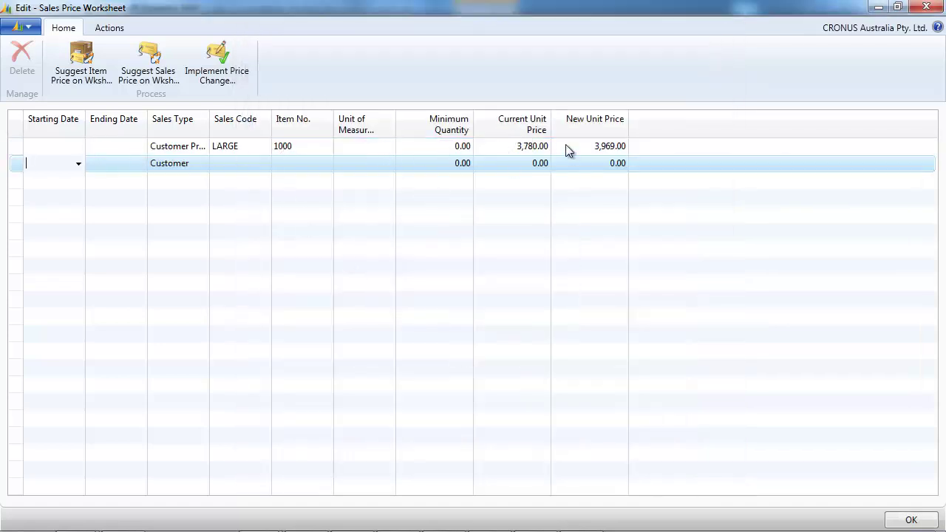
Delete the trial LARGE line and rerun the suggestion with Create New Prices, giving 3,969.00
{"action": "right_click", "coordinate": [116, 147]}
{"action": "left_click", "coordinate": [165, 293]}
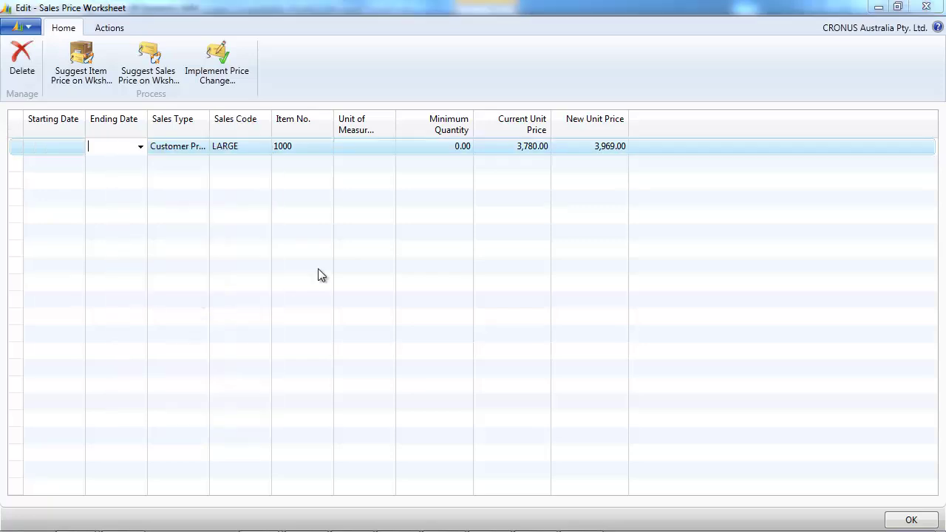
{"action": "left_click", "coordinate": [491, 292]}
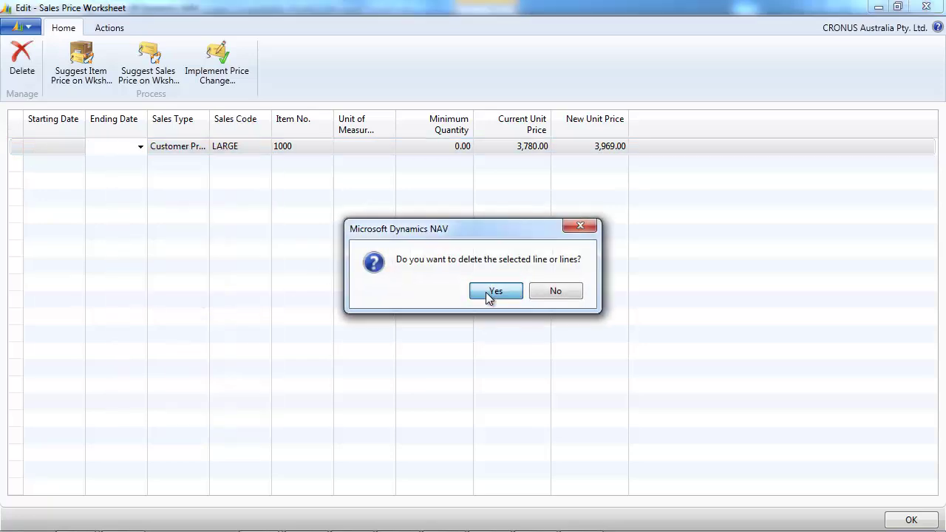
{"action": "left_click", "coordinate": [87, 75]}
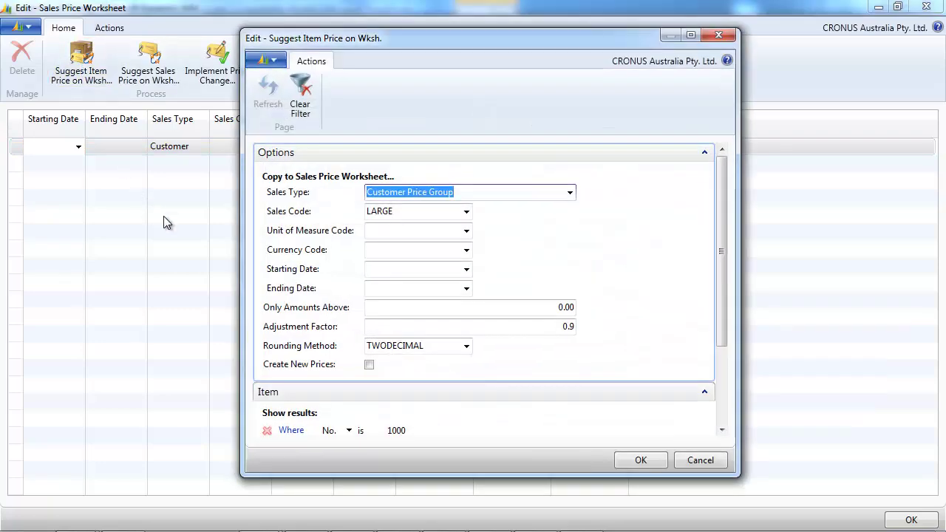
{"action": "left_click", "coordinate": [370, 366]}
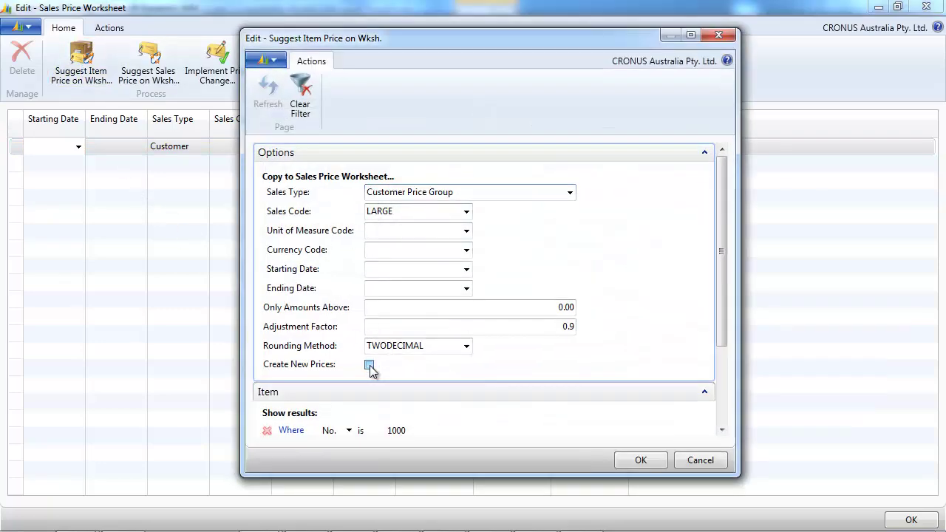
{"action": "left_click", "coordinate": [621, 461]}
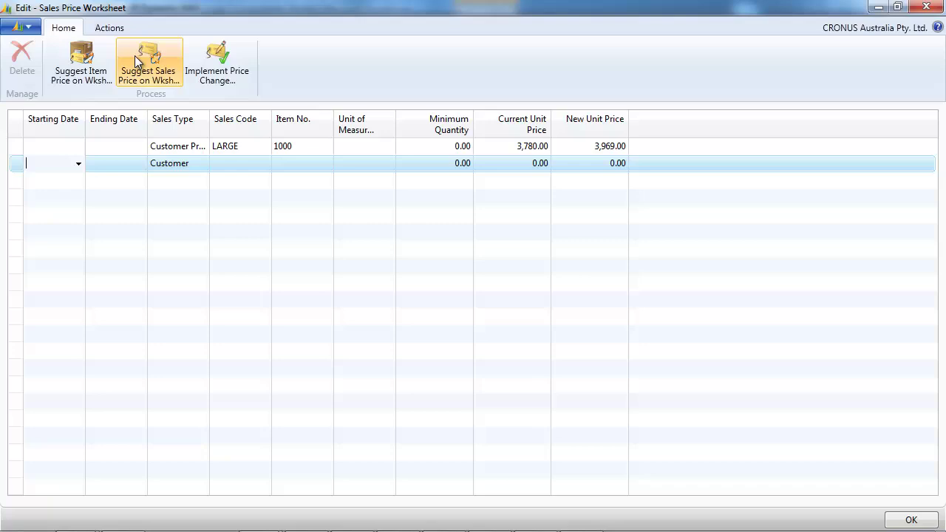
Implement the 3,969.00 LARGE price change, delete the suggestions, and close the worksheet
{"action": "left_click", "coordinate": [214, 60]}
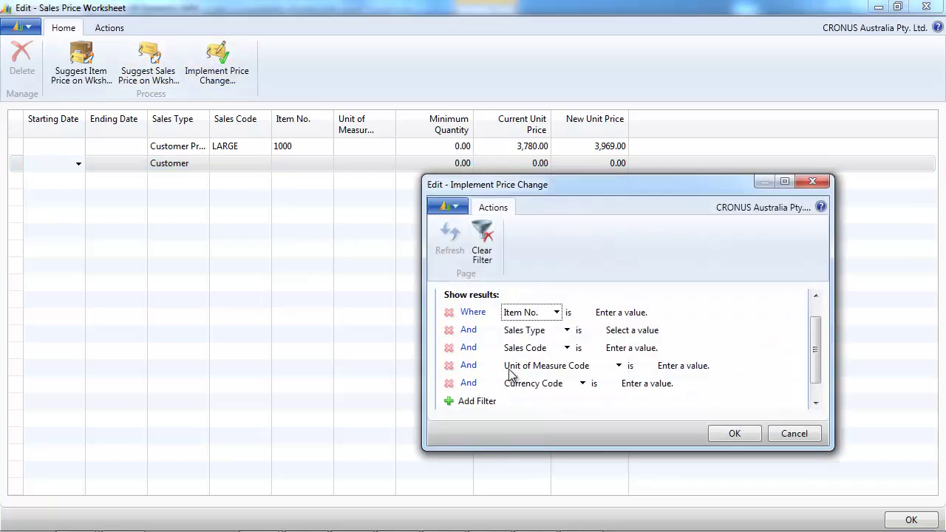
{"action": "left_click", "coordinate": [734, 434]}
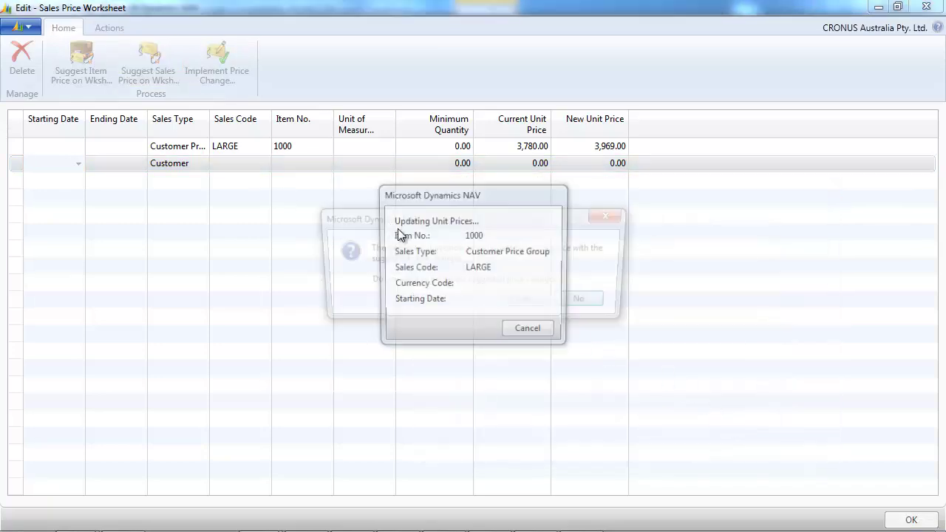
{"action": "left_click", "coordinate": [530, 303]}
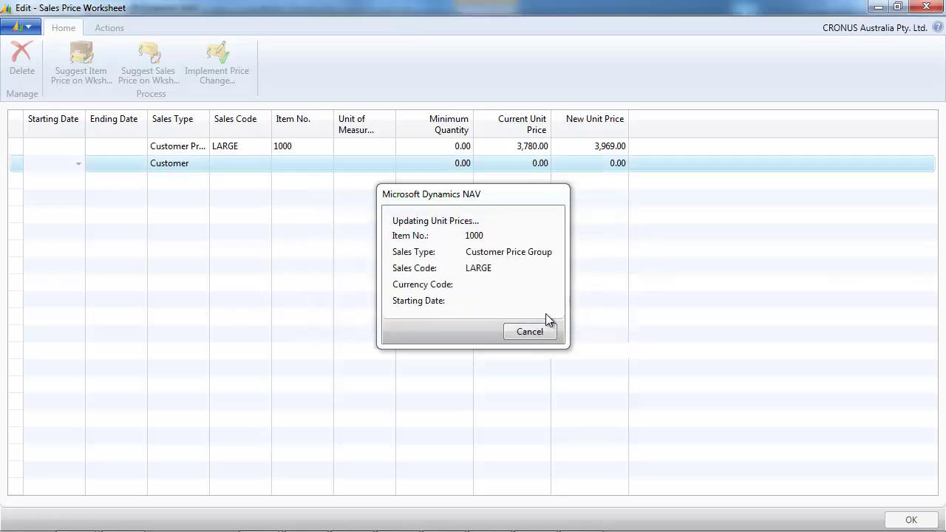
{"action": "left_click", "coordinate": [917, 16]}
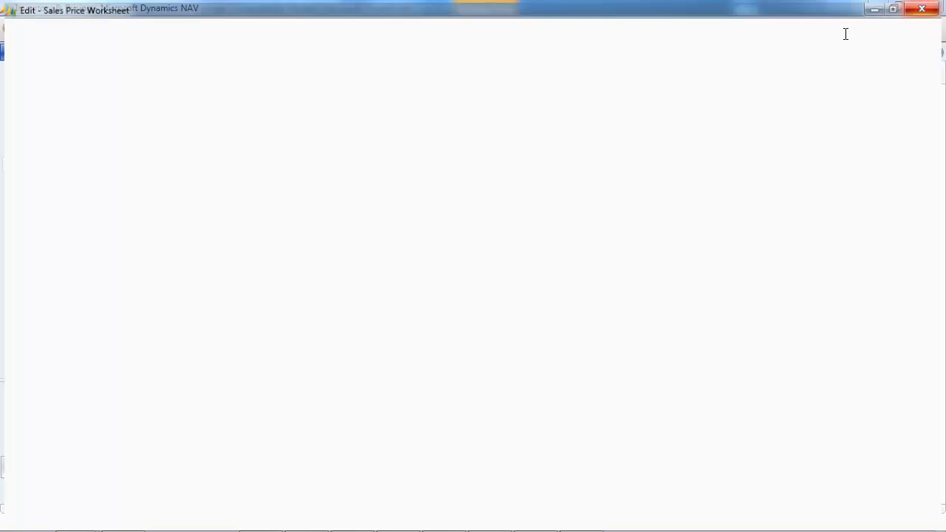
Check item 1000's Sales Prices in the Items list, then reopen the Sales Price Worksheet
{"action": "left_click", "coordinate": [198, 119]}
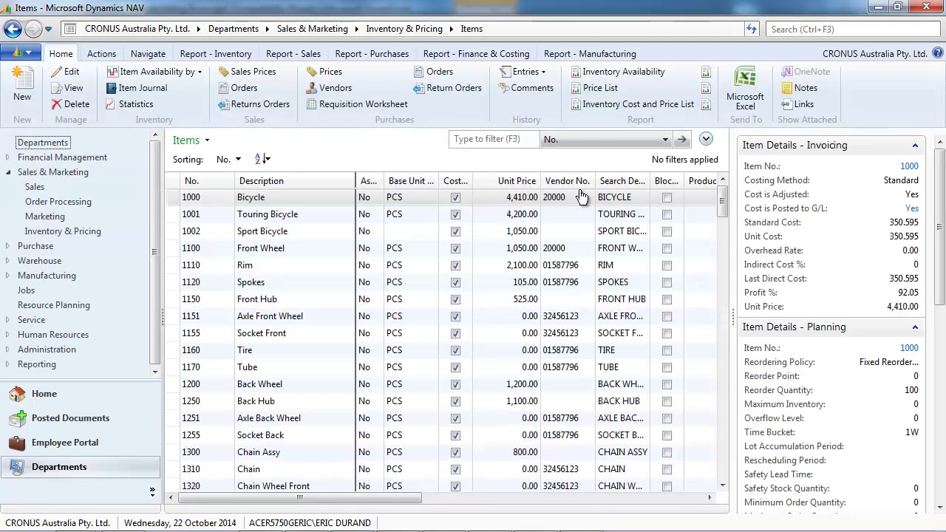
{"action": "left_click", "coordinate": [260, 68]}
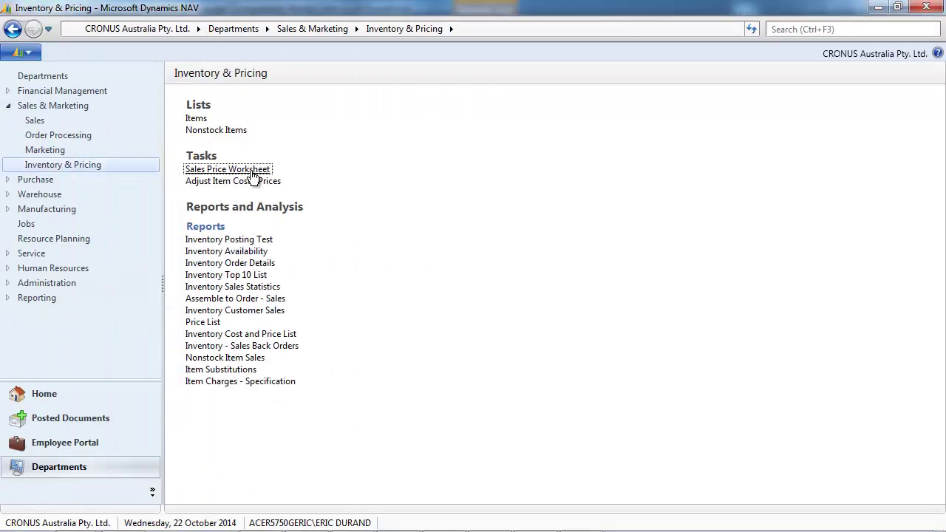
{"action": "left_click", "coordinate": [252, 172]}
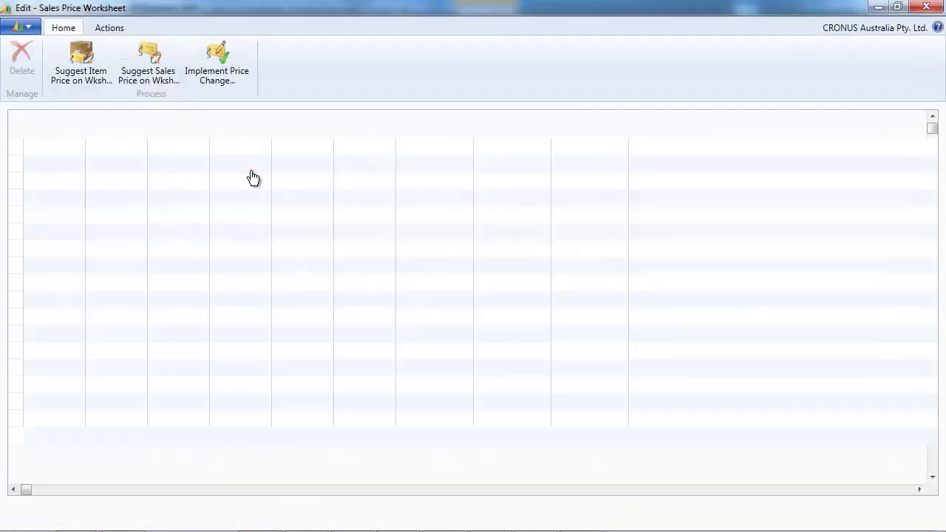
In Suggest Item Price, set Sales Type to Customer and Sales Code to customer 30000
{"action": "left_click", "coordinate": [74, 59]}
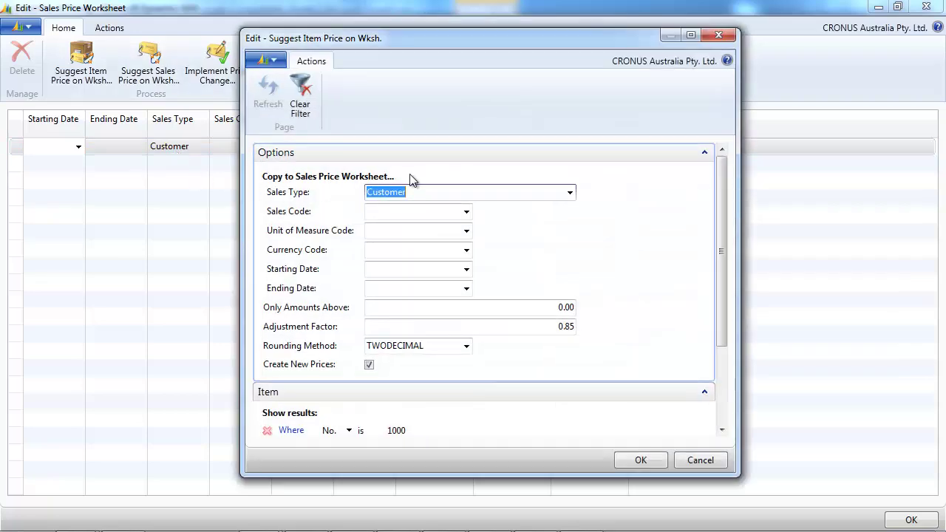
{"action": "left_click", "coordinate": [569, 192]}
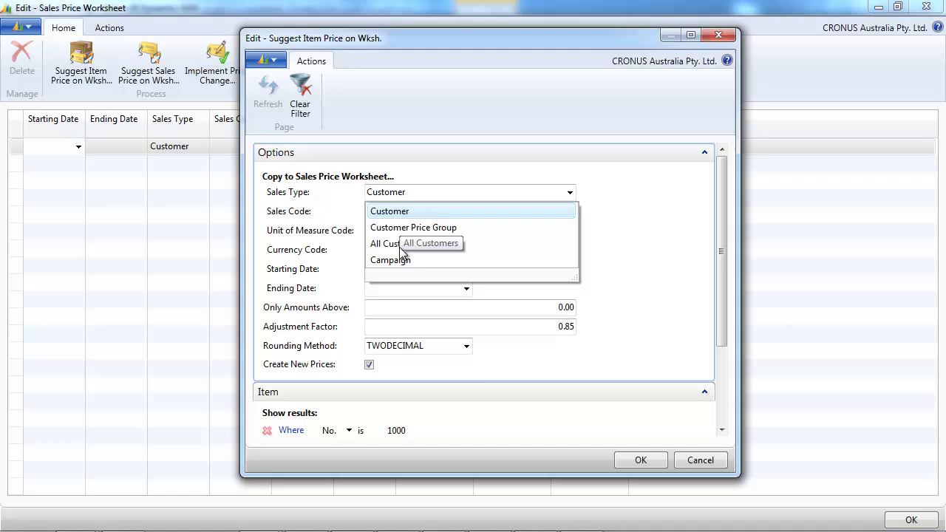
{"action": "left_click", "coordinate": [381, 212]}
{"action": "left_click", "coordinate": [414, 211]}
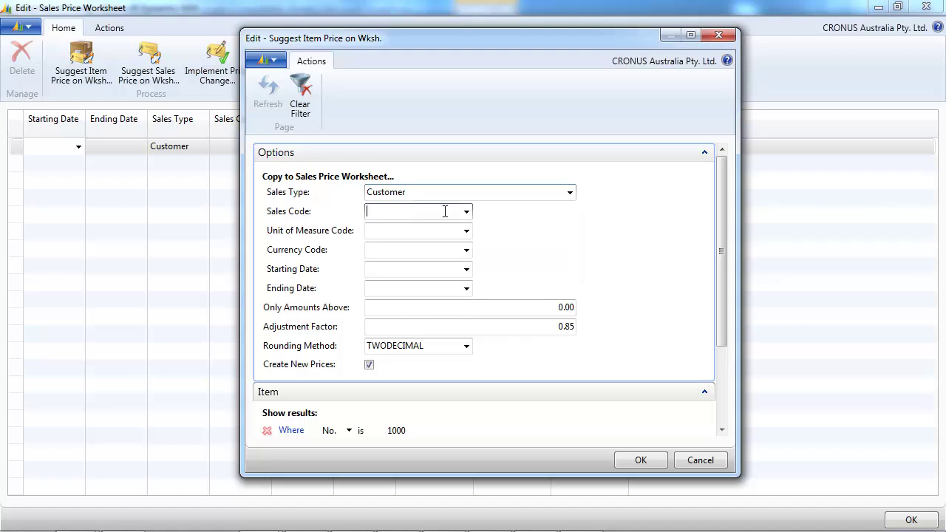
{"action": "left_click", "coordinate": [466, 213]}
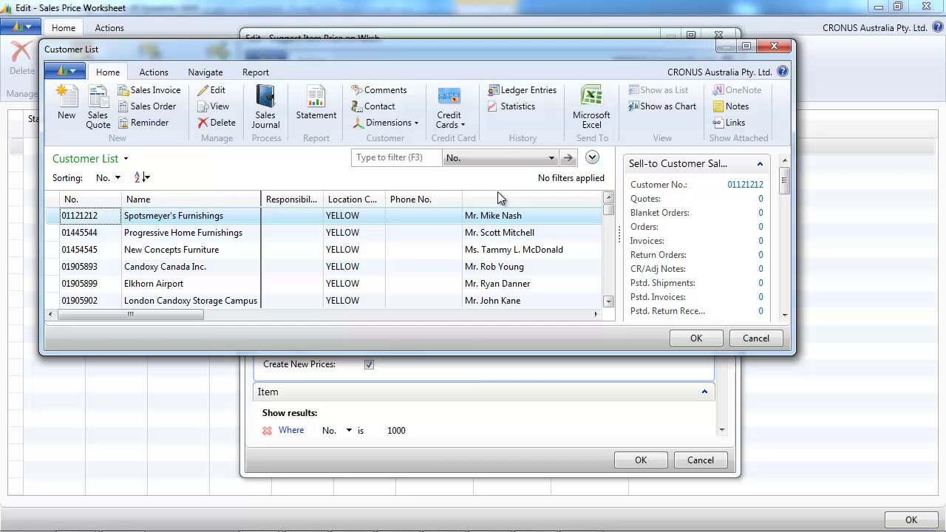
{"action": "left_click", "coordinate": [394, 157]}
{"action": "type", "text": "3000"}
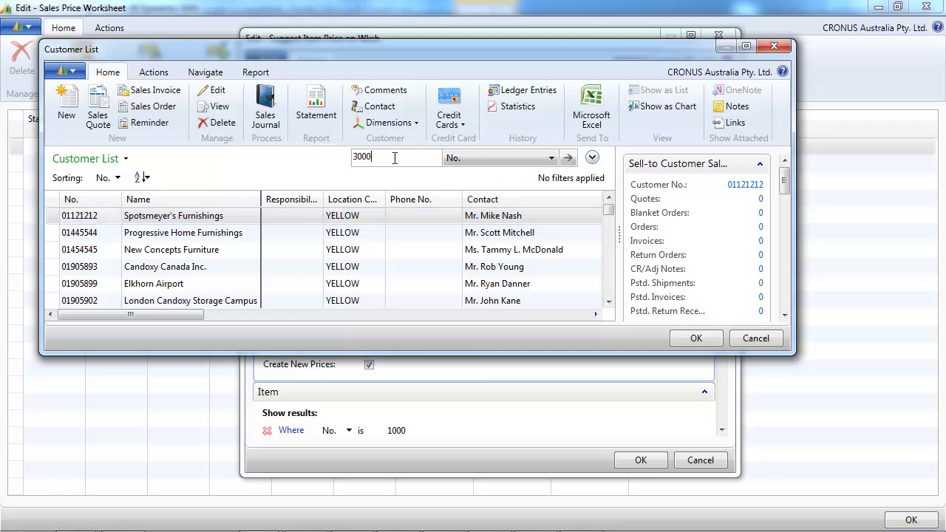
{"action": "type", "text": "0"}
{"action": "key", "text": "Return"}
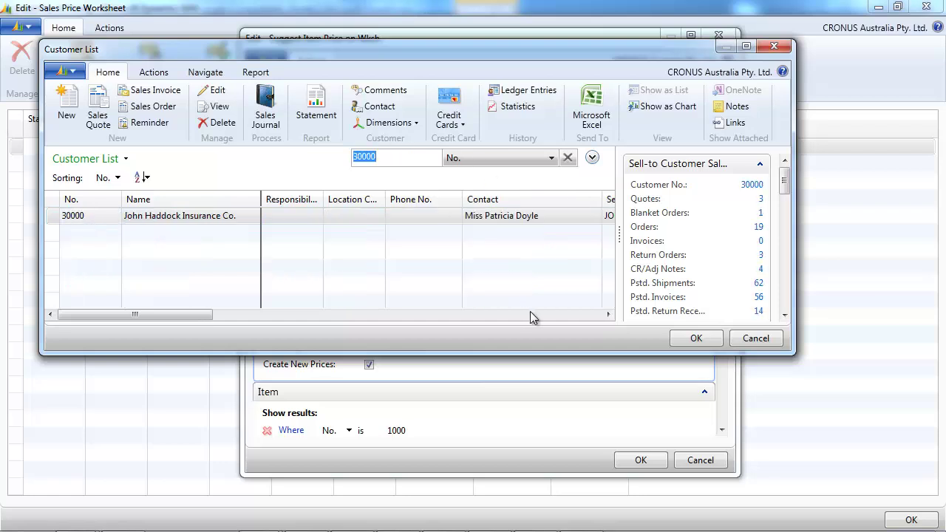
{"action": "left_click", "coordinate": [698, 338]}
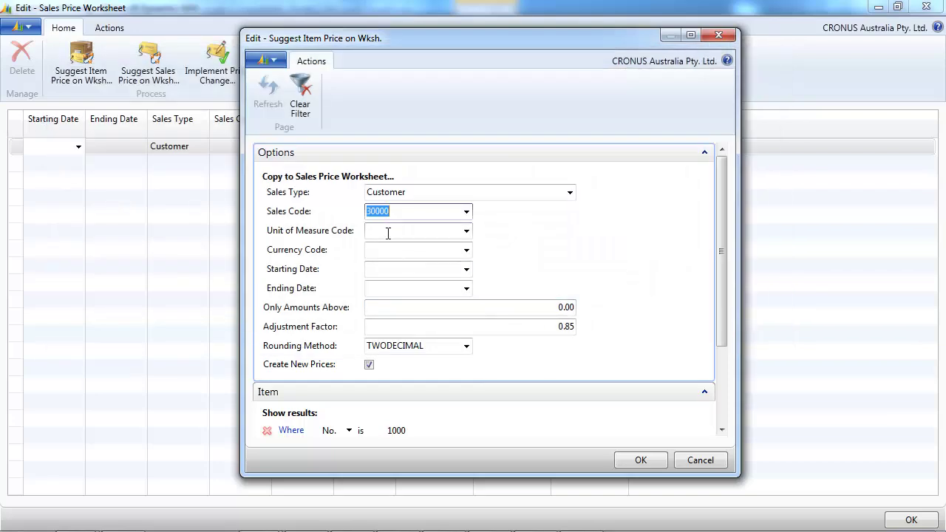
Keep item filter 1000 and factor 0.85, and run the price suggestion
{"action": "left_click", "coordinate": [388, 232]}
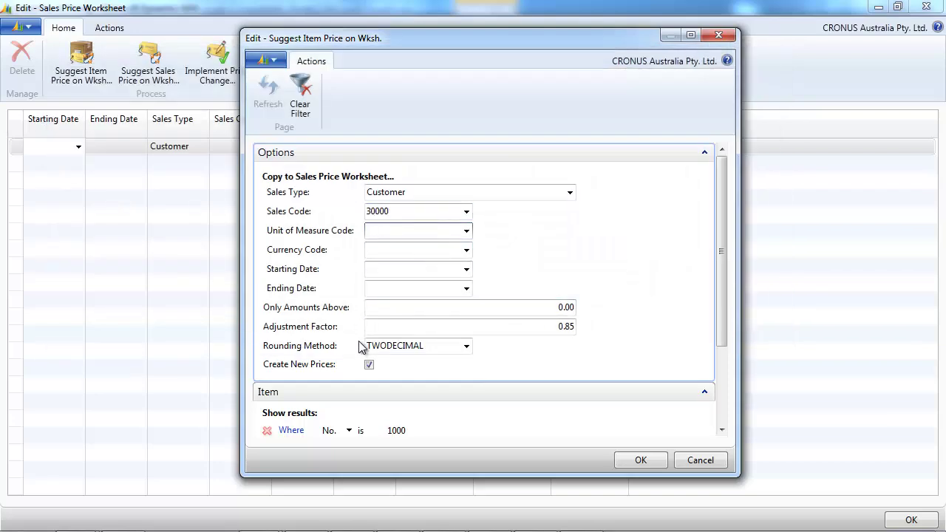
{"action": "left_click", "coordinate": [398, 431]}
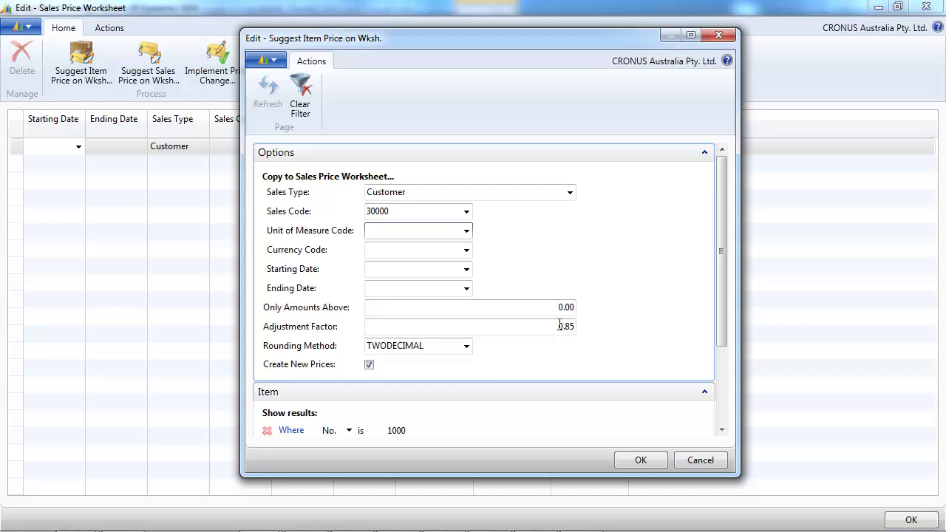
{"action": "left_click_drag", "start_coordinate": [559, 326], "coordinate": [570, 326]}
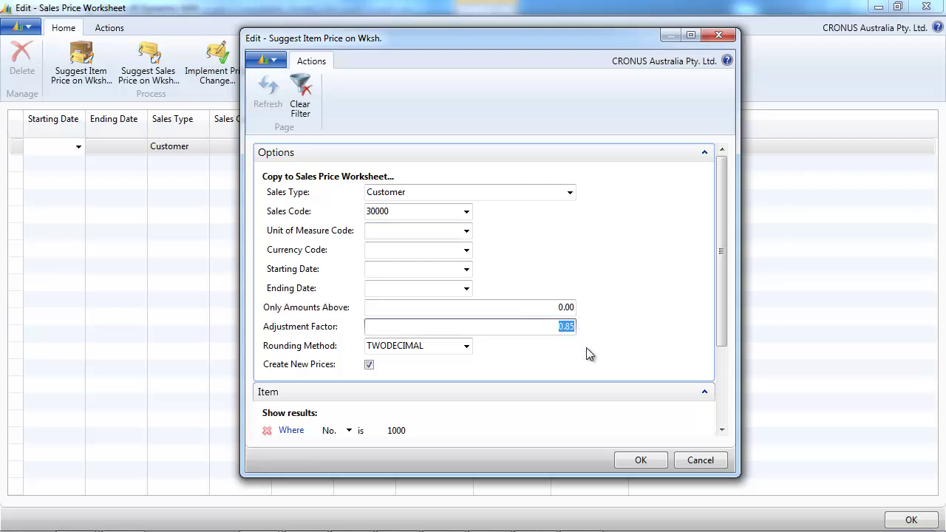
{"action": "left_click", "coordinate": [641, 458]}
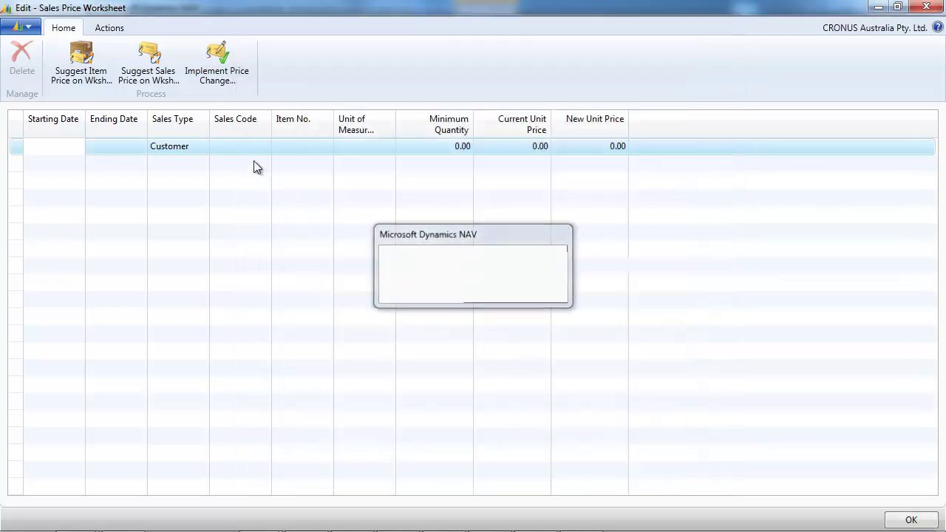
Implement the suggested 3,748.50 customer 30000 price for item 1000, delete the worksheet suggestions, and reopen Items
{"action": "left_click", "coordinate": [491, 146]}
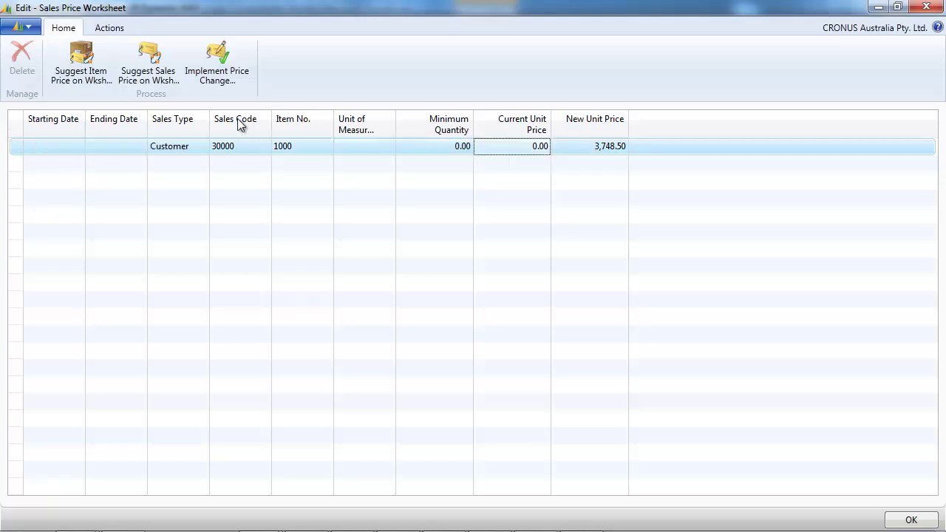
{"action": "left_click", "coordinate": [222, 70]}
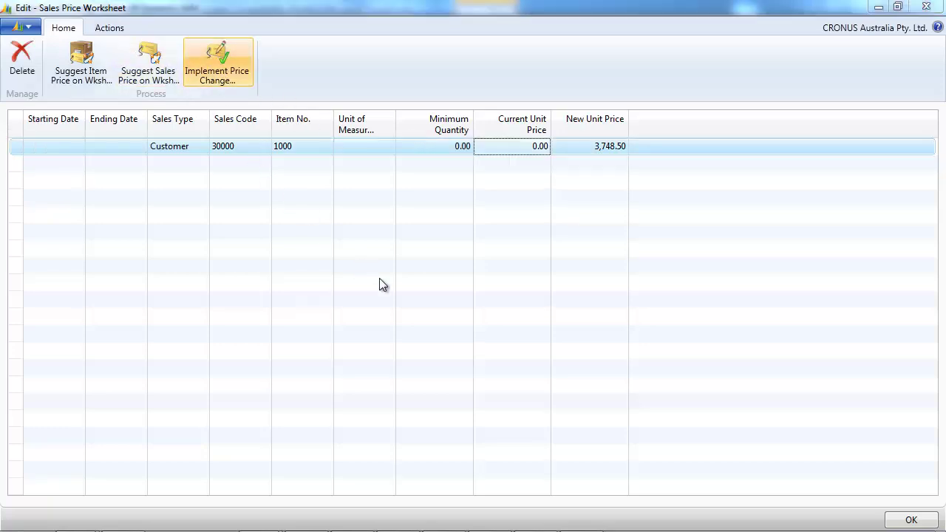
{"action": "left_click", "coordinate": [742, 435]}
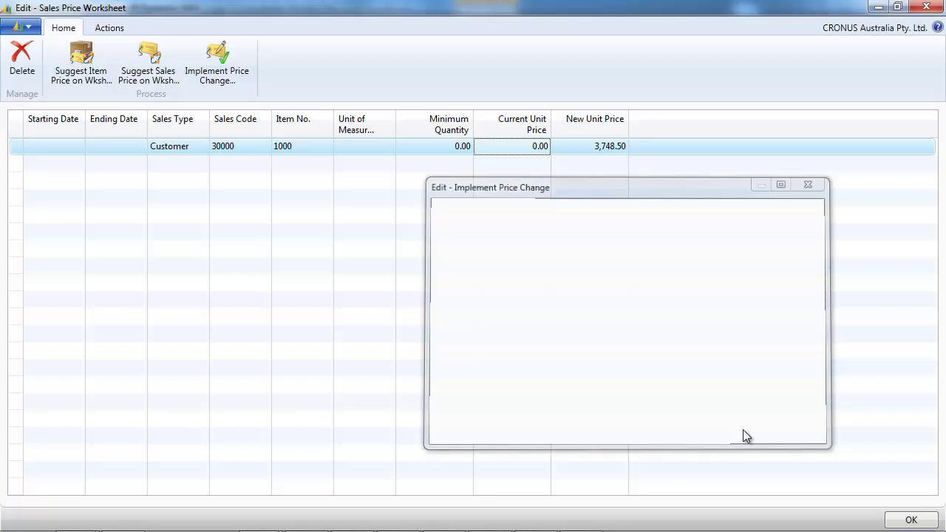
{"action": "left_click", "coordinate": [525, 303]}
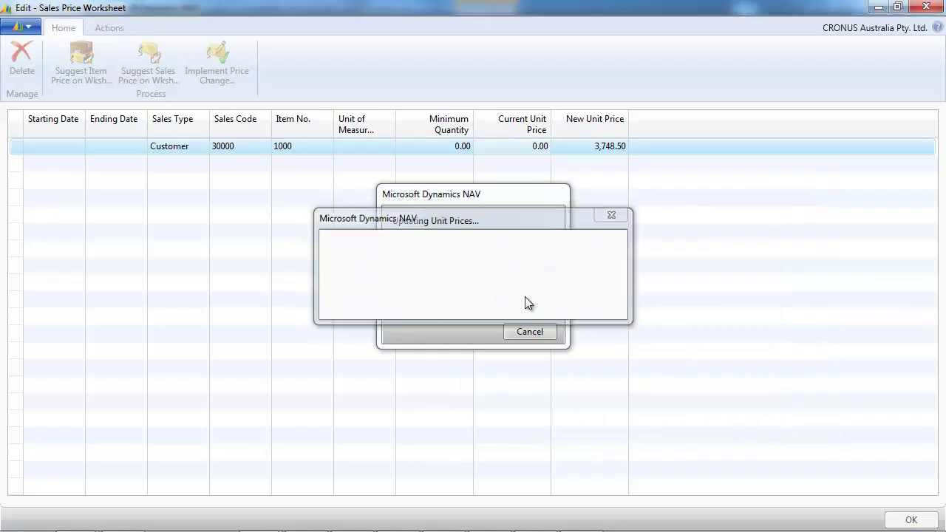
{"action": "left_click", "coordinate": [926, 7]}
{"action": "left_click", "coordinate": [206, 119]}
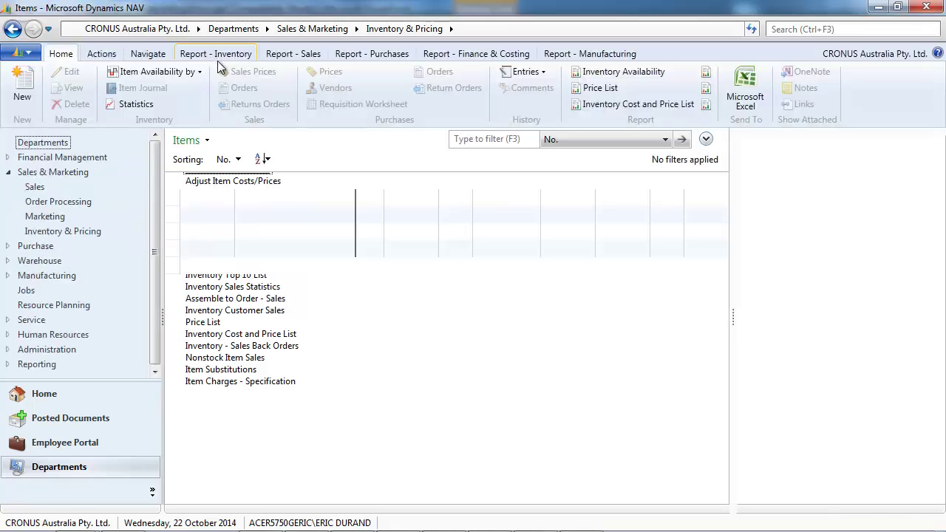
{"action": "left_click", "coordinate": [244, 74]}
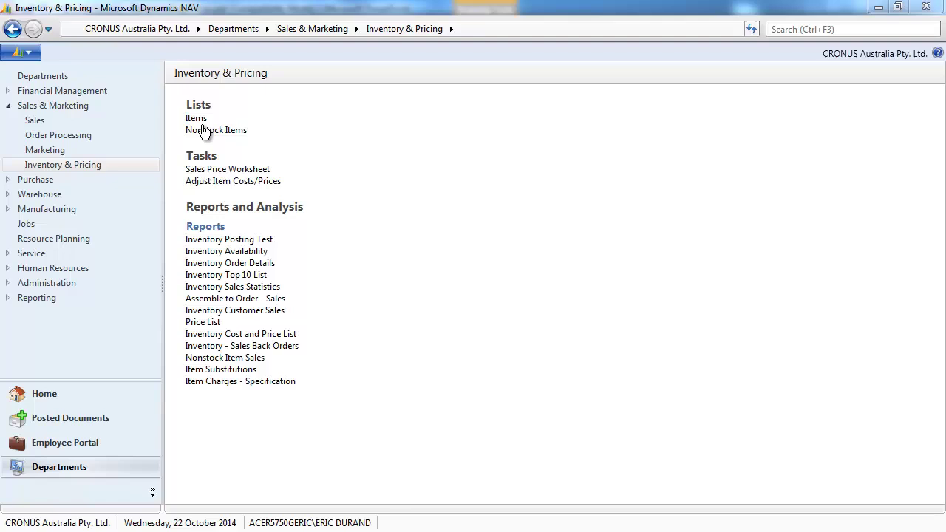
{"action": "left_click", "coordinate": [197, 120]}
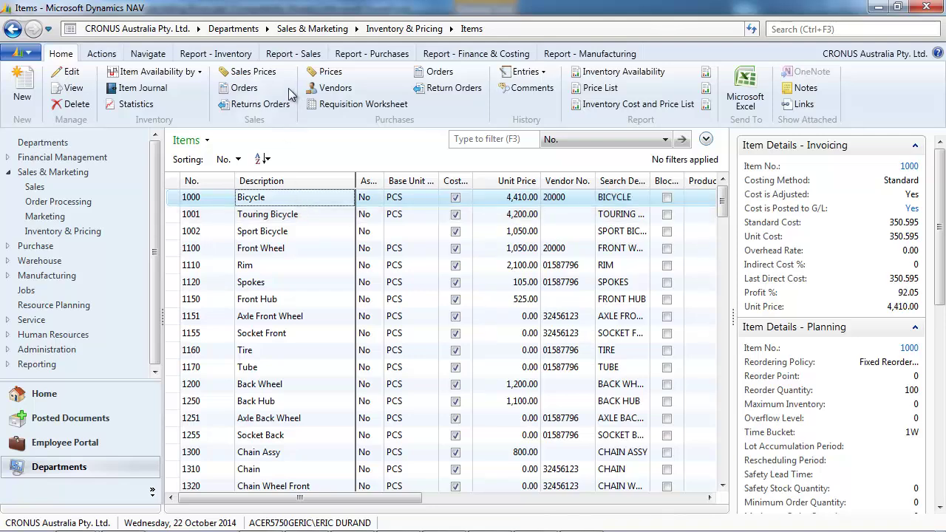
Review Sales Prices for items 1000 and 1001 (1001: LARGE 3,780.00, SMALL 3,990.00), then return to Inventory & Pricing
{"action": "left_click", "coordinate": [263, 73]}
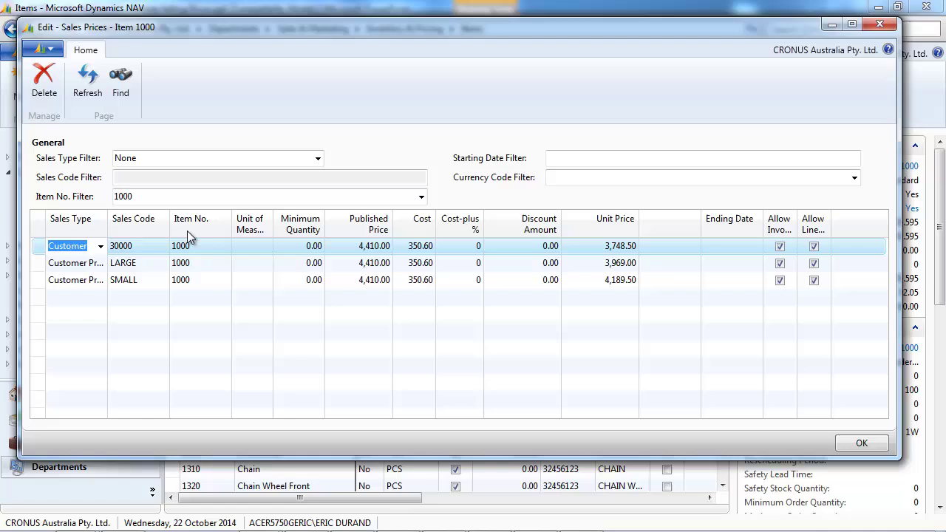
{"action": "left_click", "coordinate": [879, 24]}
{"action": "left_click", "coordinate": [309, 215]}
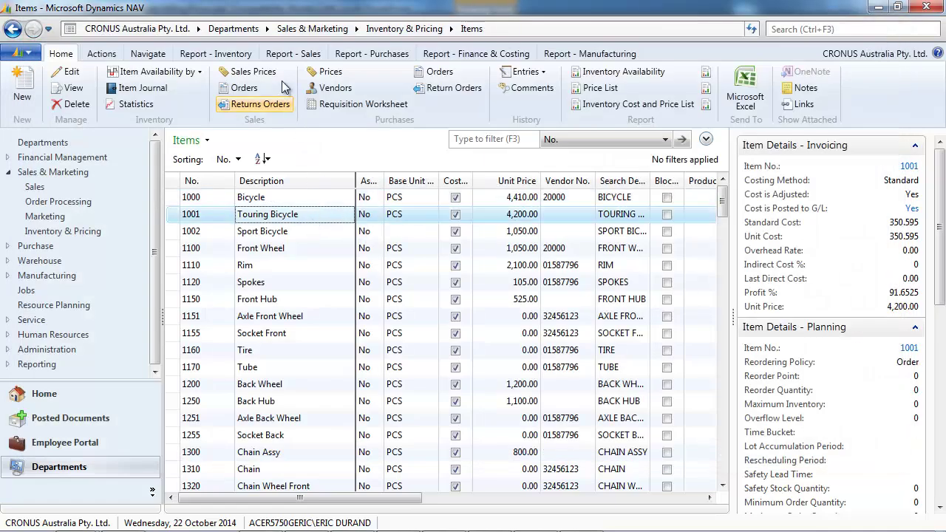
{"action": "left_click", "coordinate": [247, 71]}
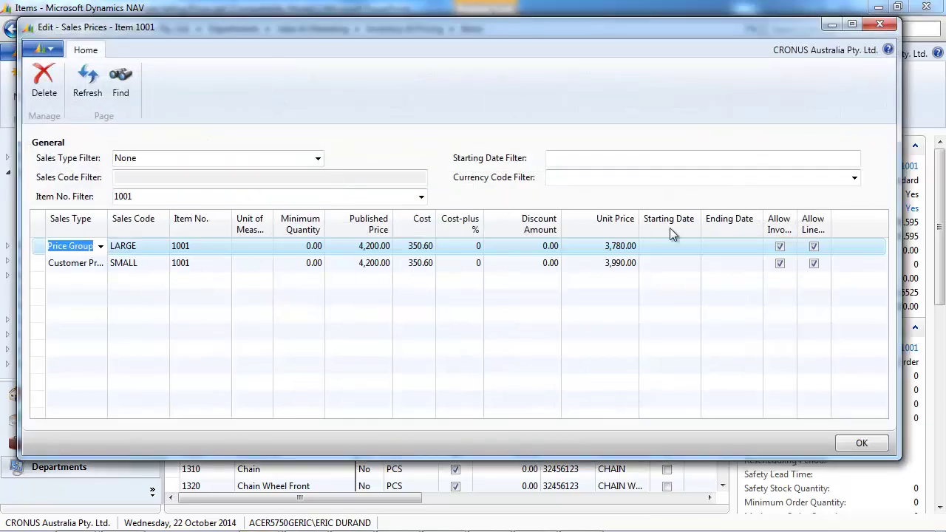
{"action": "left_click", "coordinate": [880, 25]}
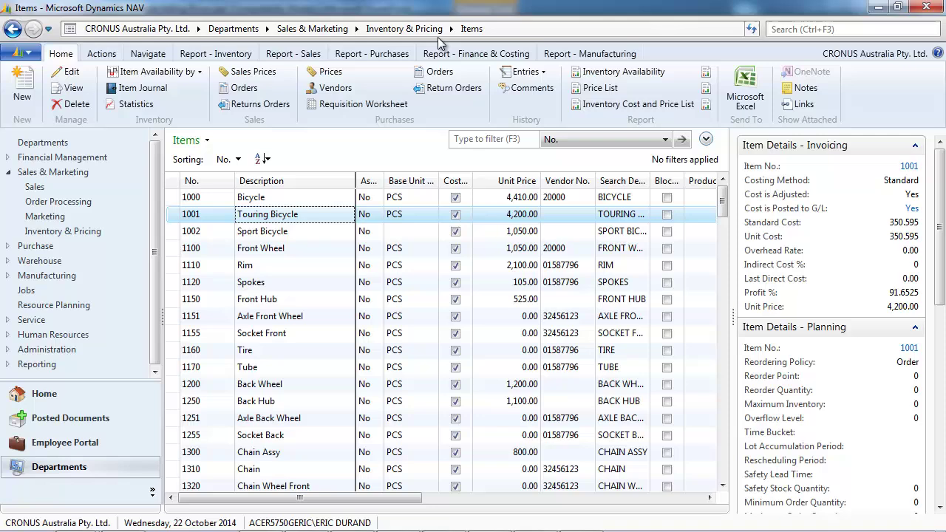
{"action": "left_click", "coordinate": [411, 30]}
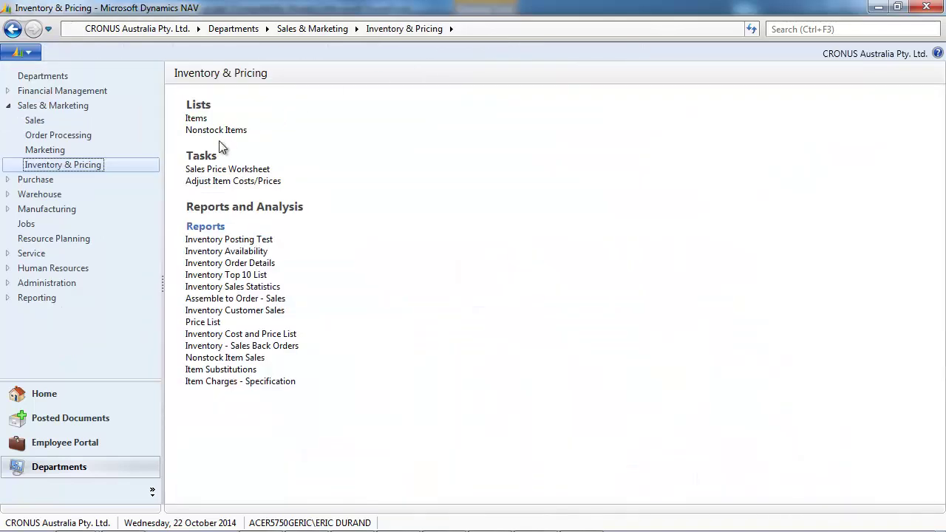
Suggest worksheet prices for items 1000–1120 in the LARGE customer price group
{"action": "left_click", "coordinate": [225, 169]}
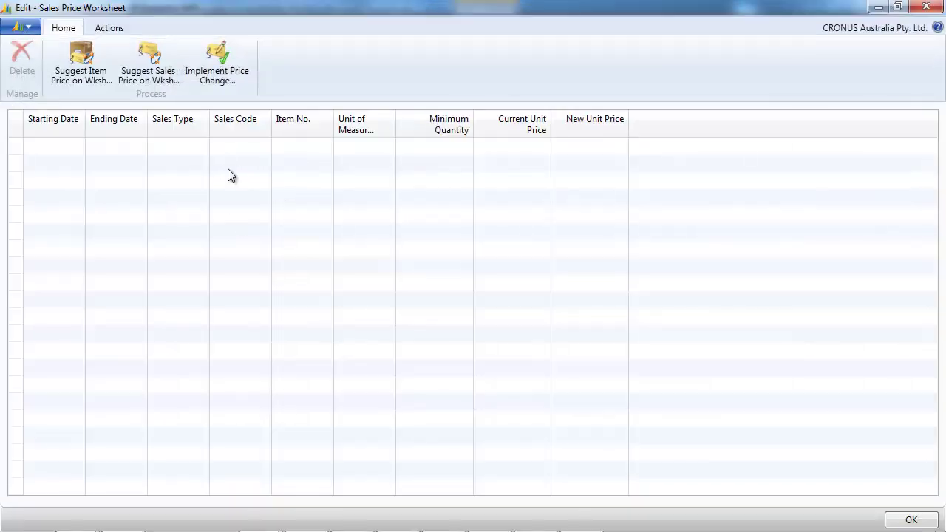
{"action": "left_click", "coordinate": [152, 80]}
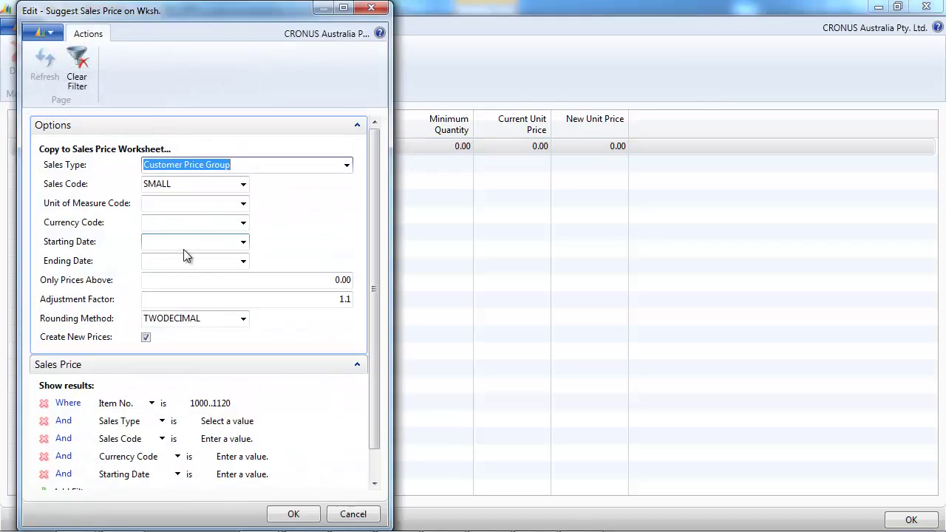
{"action": "left_click", "coordinate": [346, 166]}
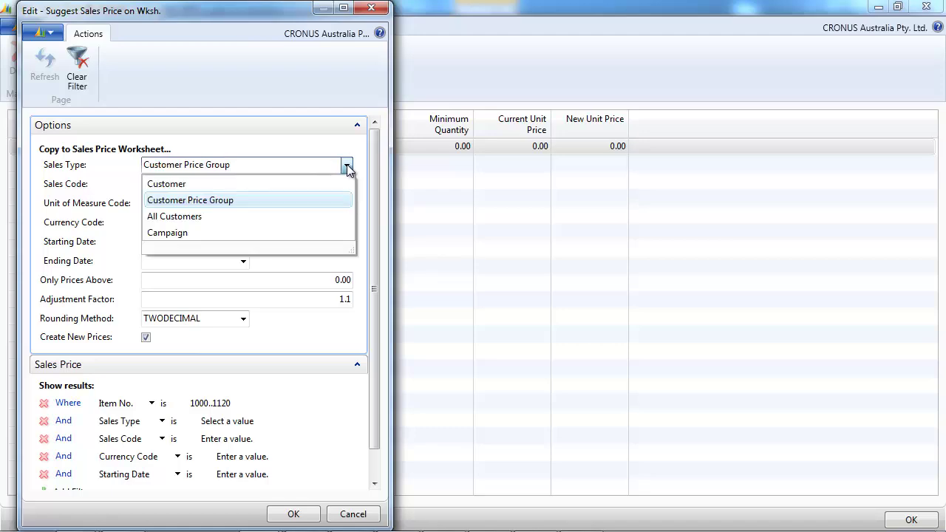
{"action": "left_click", "coordinate": [191, 200]}
{"action": "left_click", "coordinate": [244, 184]}
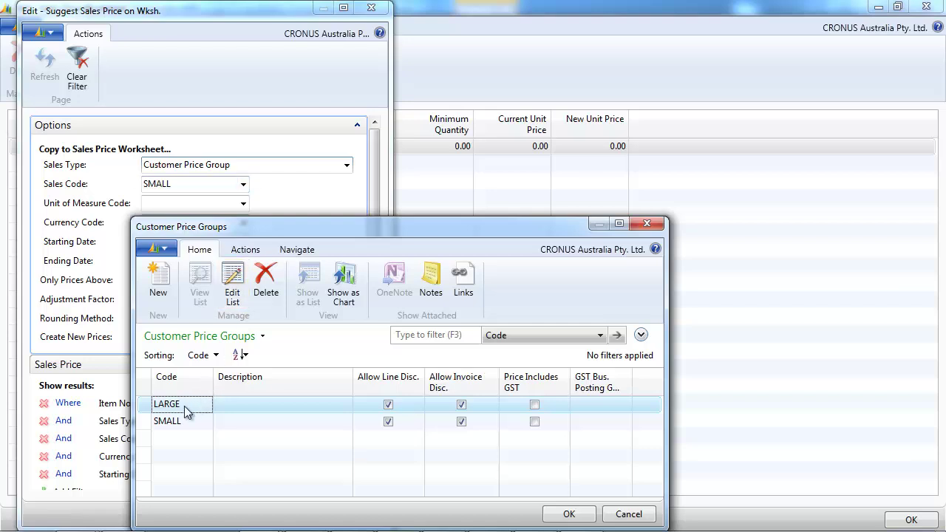
{"action": "double_click", "coordinate": [186, 408]}
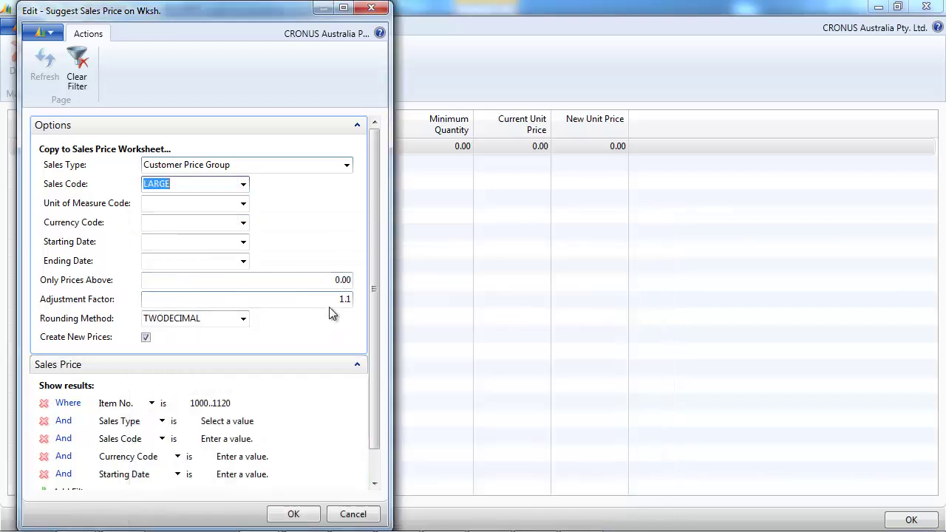
{"action": "left_click", "coordinate": [293, 518]}
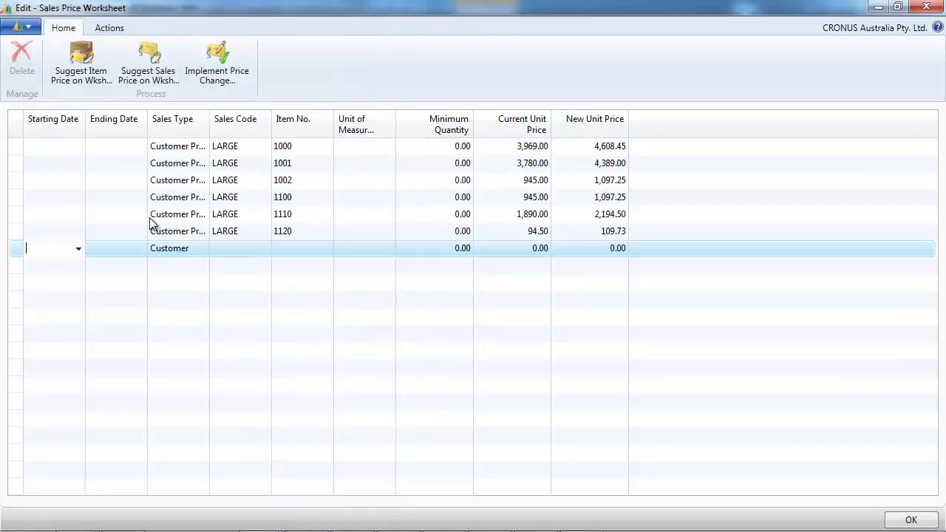
Suggest worksheet prices for the SMALL customer price group as well
{"action": "left_click", "coordinate": [150, 72]}
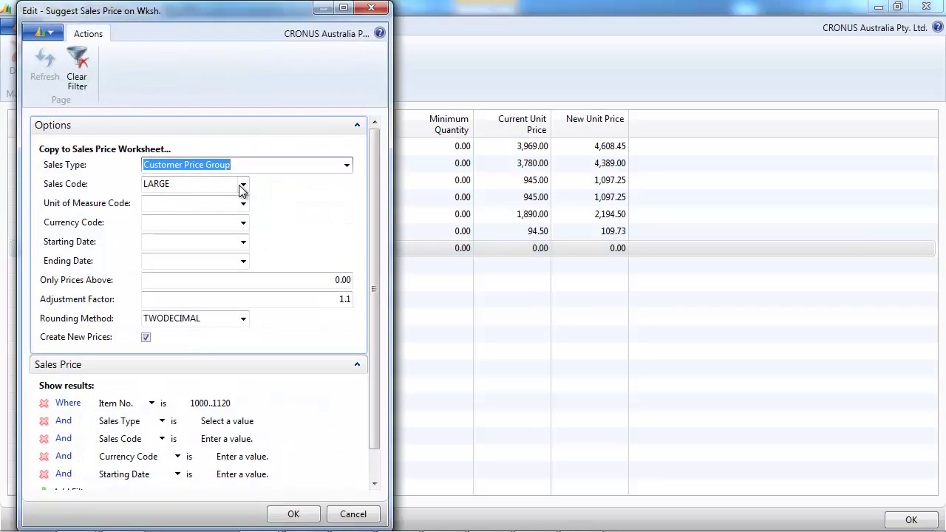
{"action": "left_click", "coordinate": [242, 184]}
{"action": "left_click", "coordinate": [242, 185]}
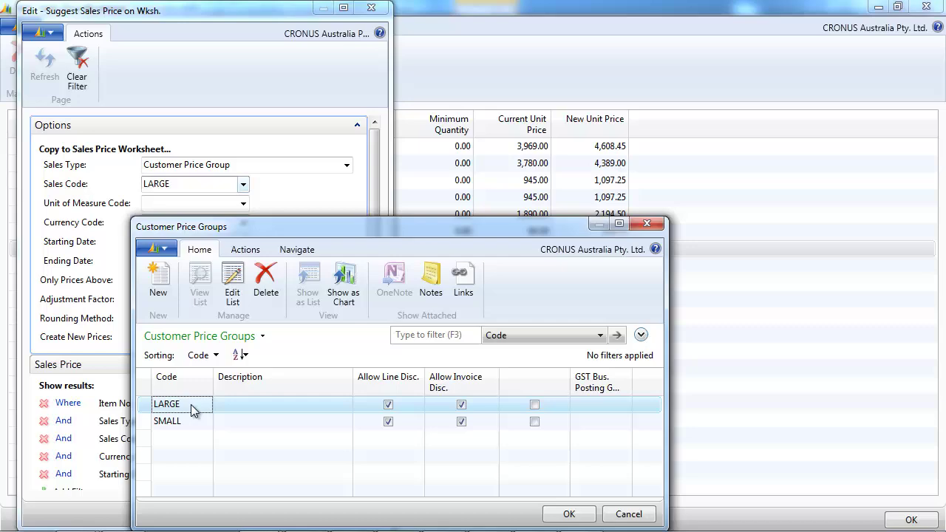
{"action": "left_click", "coordinate": [188, 420]}
{"action": "left_click", "coordinate": [565, 513]}
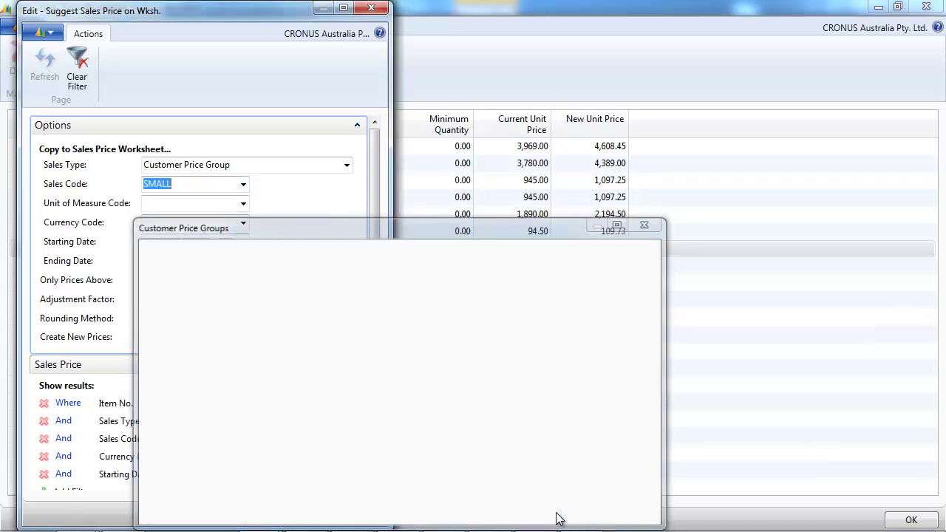
{"action": "left_click", "coordinate": [293, 514]}
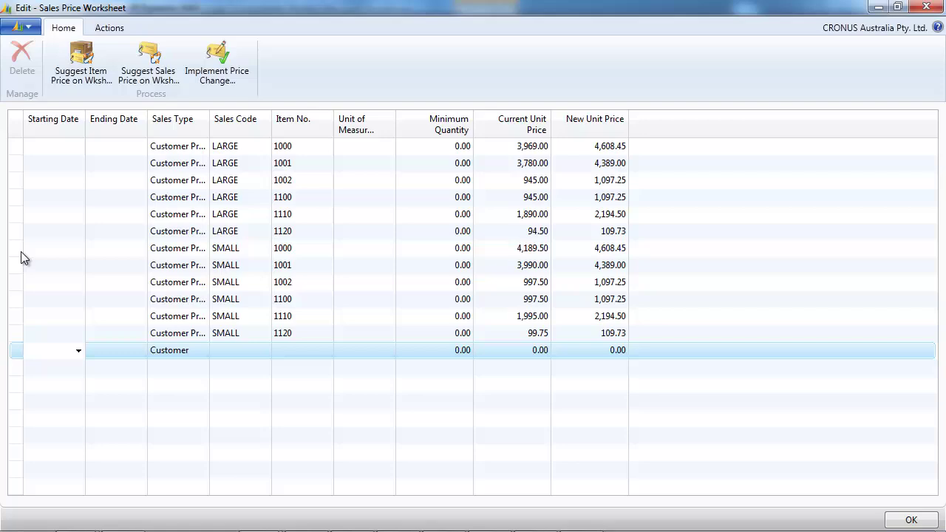
Implement only the SMALL customer price group suggestions and delete those worksheet lines
{"action": "left_click", "coordinate": [224, 67]}
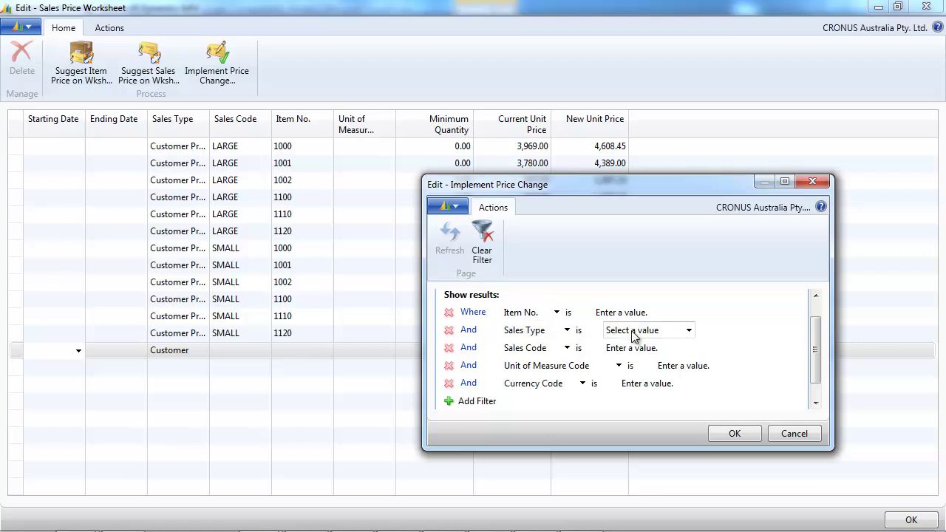
{"action": "left_click", "coordinate": [689, 330]}
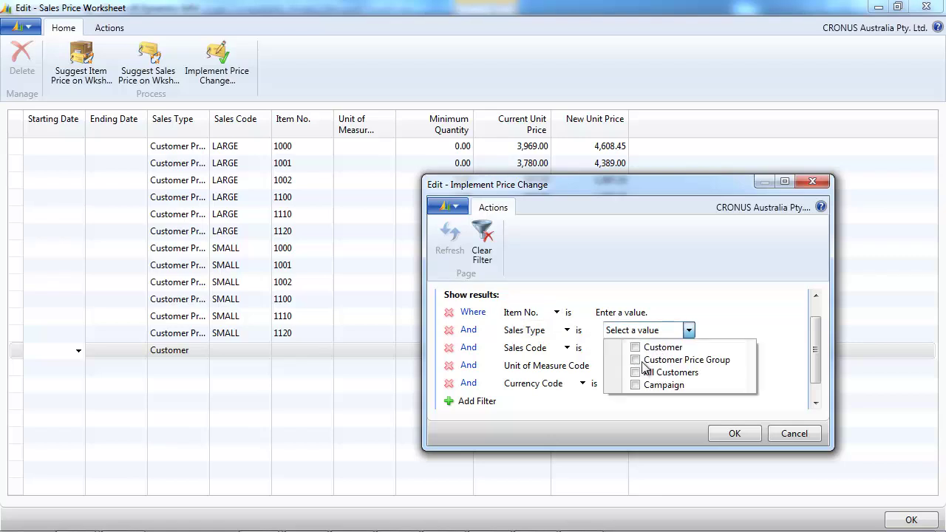
{"action": "left_click", "coordinate": [636, 360]}
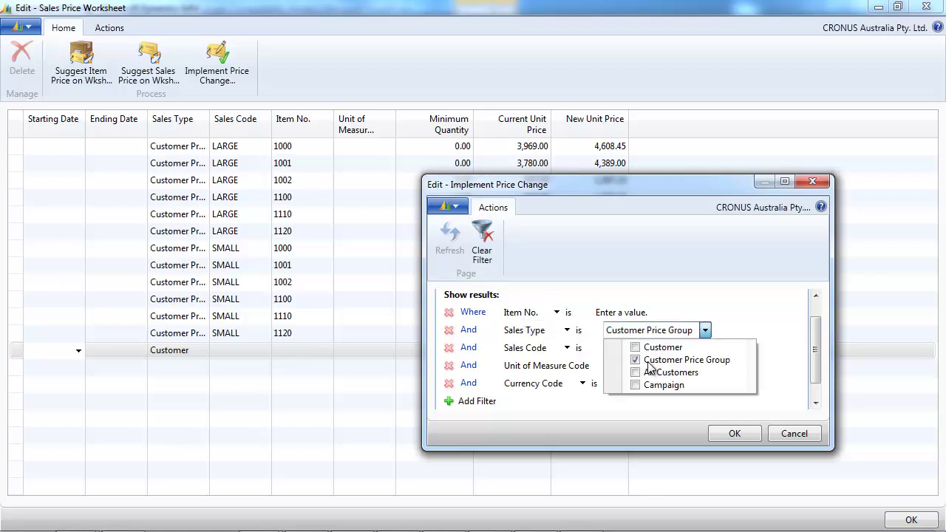
{"action": "left_click", "coordinate": [751, 337]}
{"action": "left_click", "coordinate": [697, 348]}
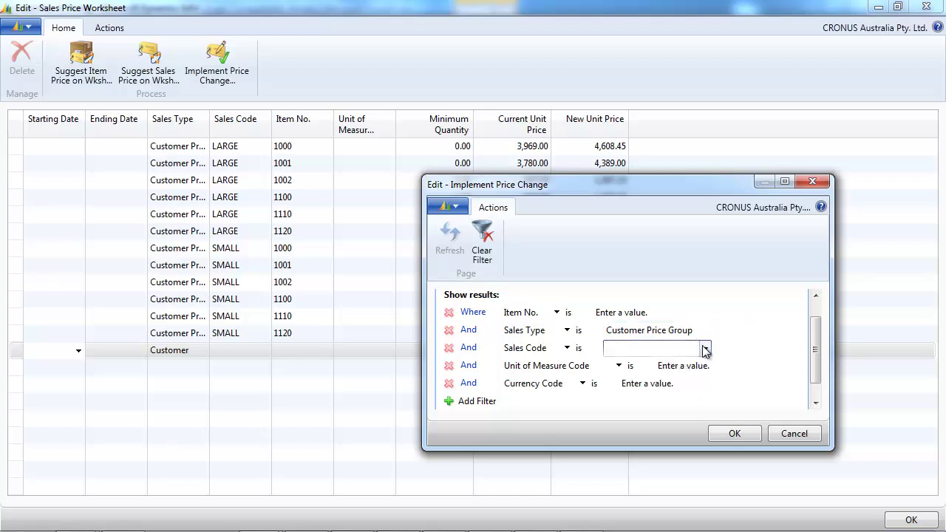
{"action": "left_click", "coordinate": [705, 349]}
{"action": "left_click", "coordinate": [621, 400]}
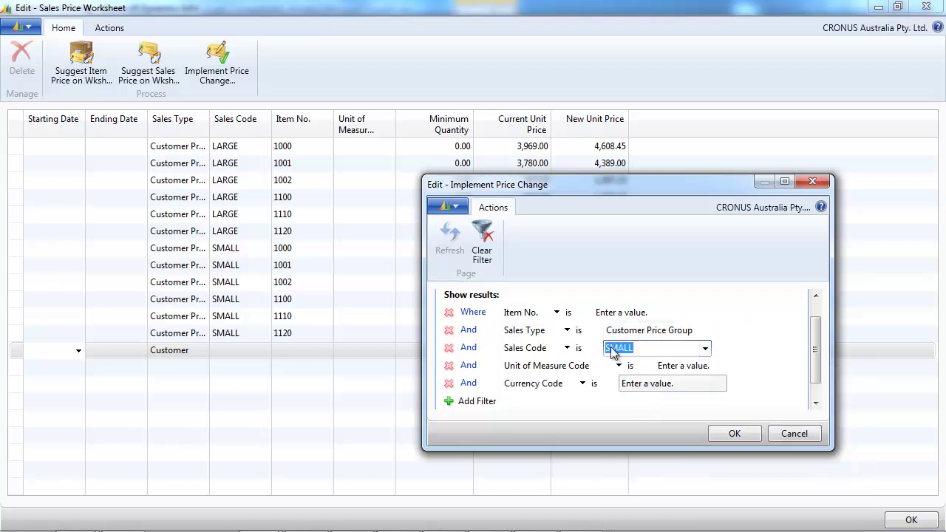
{"action": "left_click", "coordinate": [733, 435]}
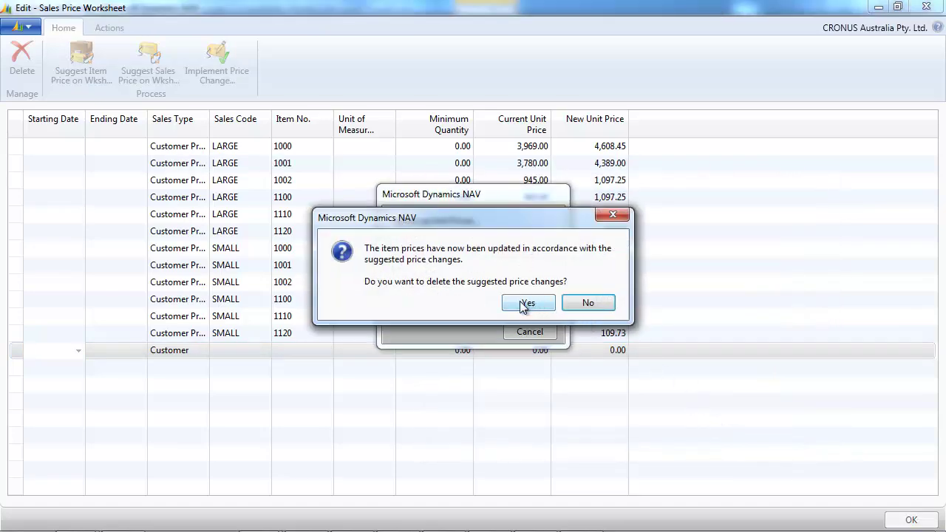
{"action": "left_click", "coordinate": [522, 305]}
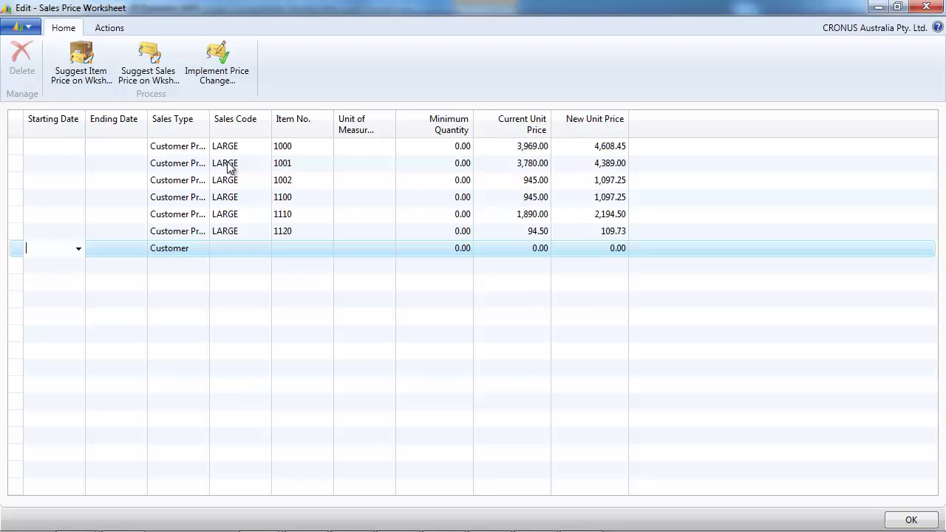
Implement the remaining LARGE suggestions and clear the worksheet
{"action": "left_click", "coordinate": [217, 65]}
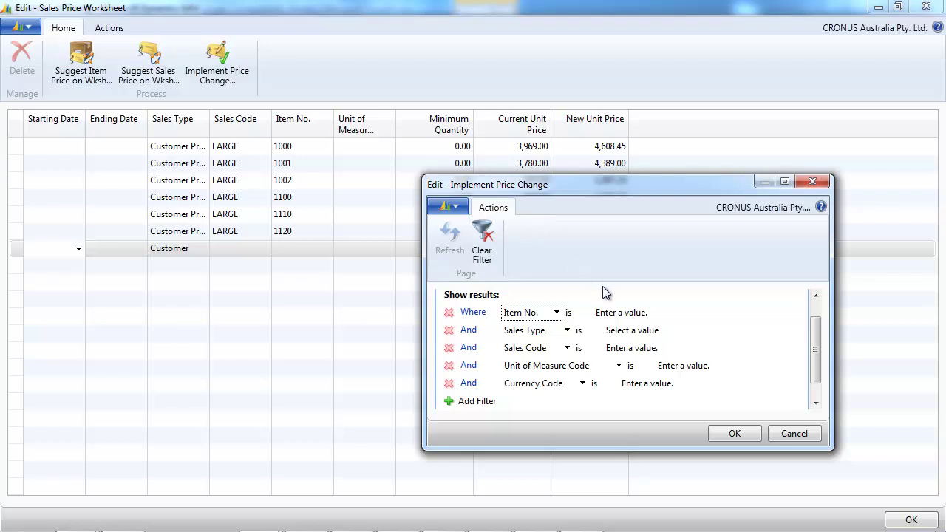
{"action": "left_click", "coordinate": [735, 433]}
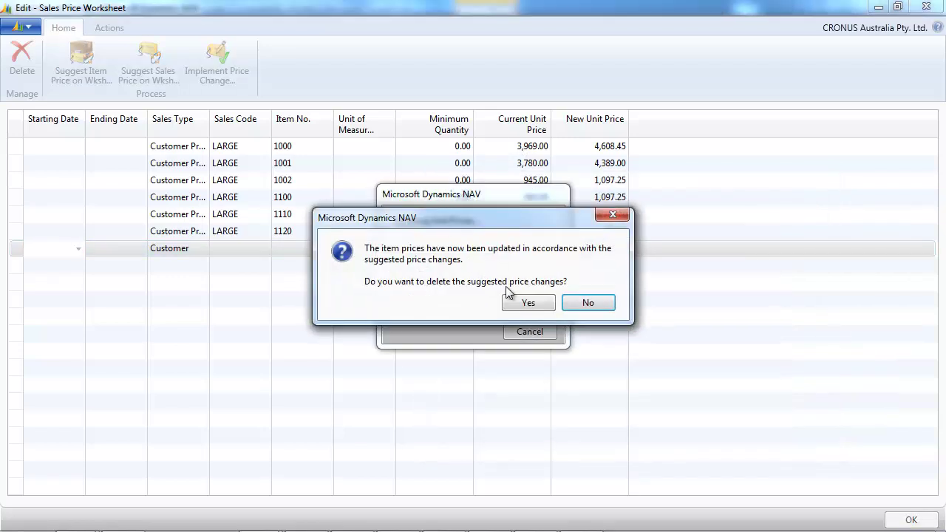
{"action": "left_click", "coordinate": [517, 301]}
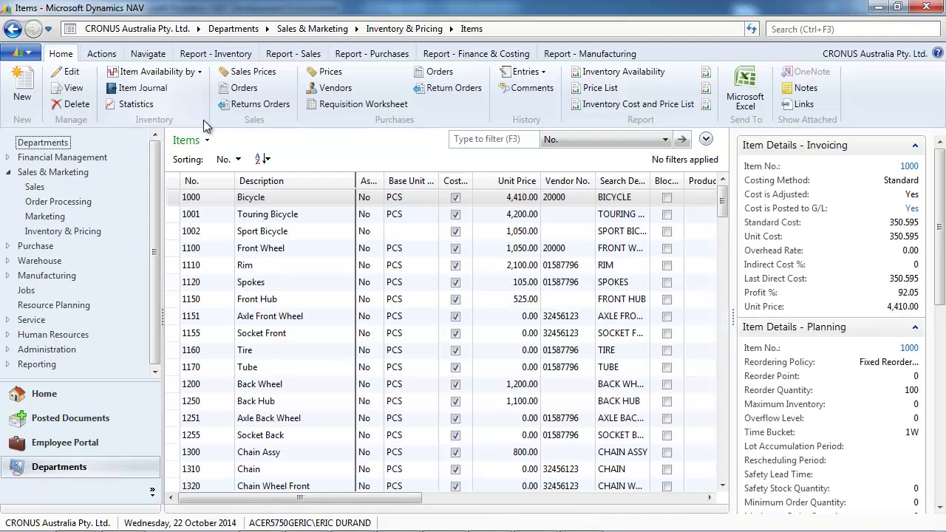
Set starting date 1/01/2013 on item 1000's customer 30000, LARGE and SMALL price lines, accepting each rename
{"action": "left_click", "coordinate": [253, 72]}
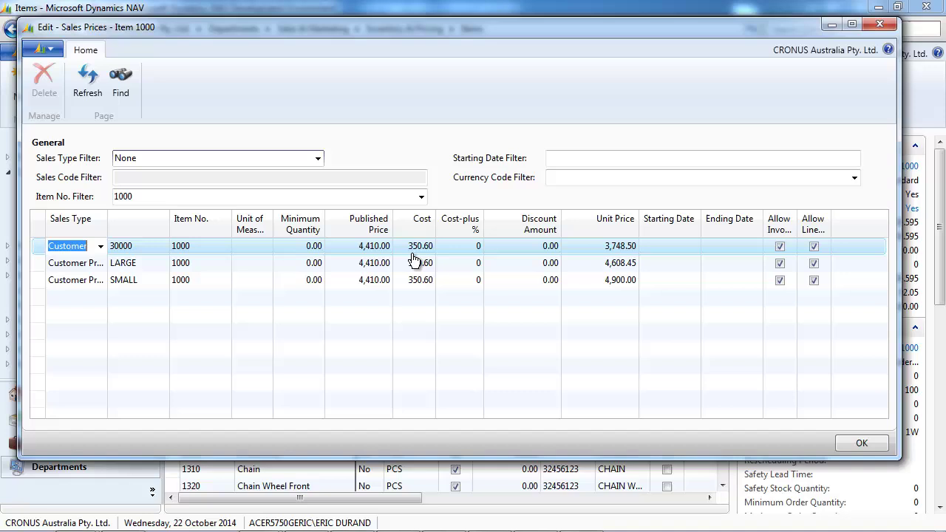
{"action": "left_click", "coordinate": [668, 245]}
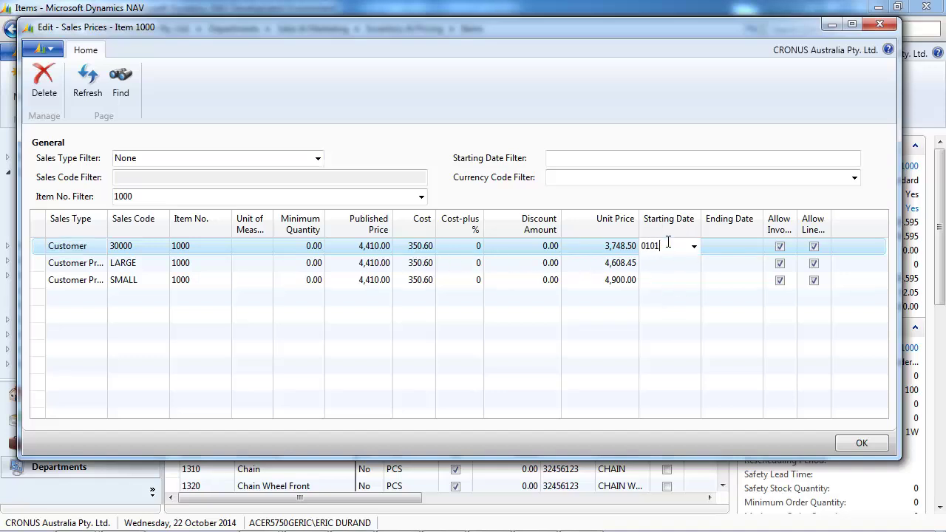
{"action": "key", "text": "Tab"}
{"action": "left_click", "coordinate": [682, 264]}
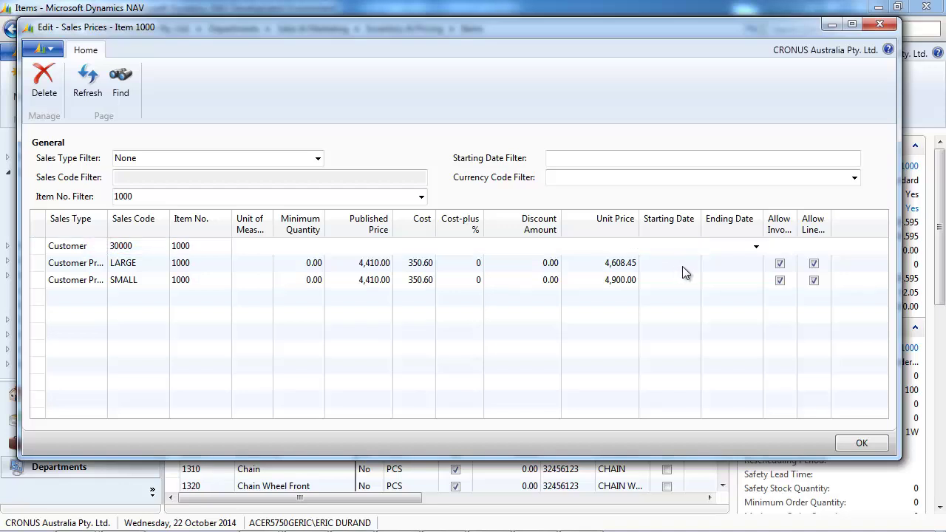
{"action": "left_click", "coordinate": [477, 267]}
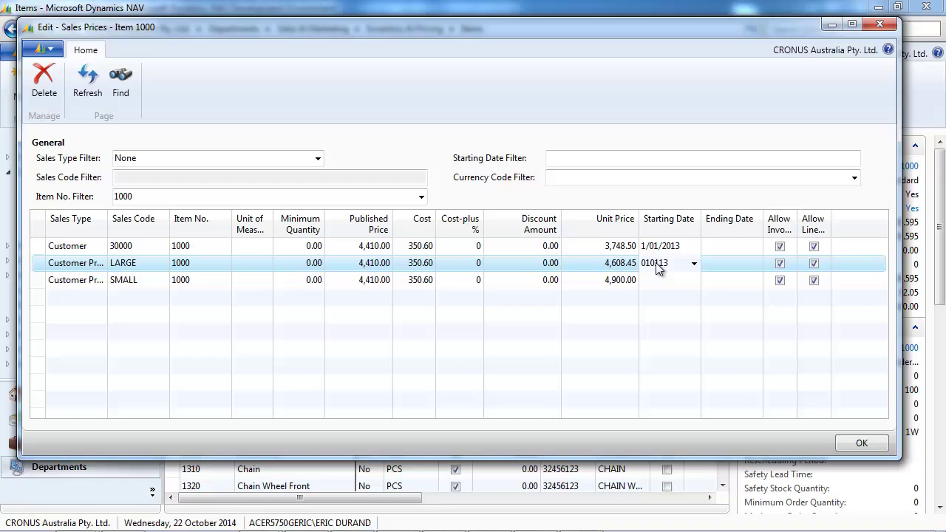
{"action": "key", "text": "Tab"}
{"action": "left_click", "coordinate": [662, 279]}
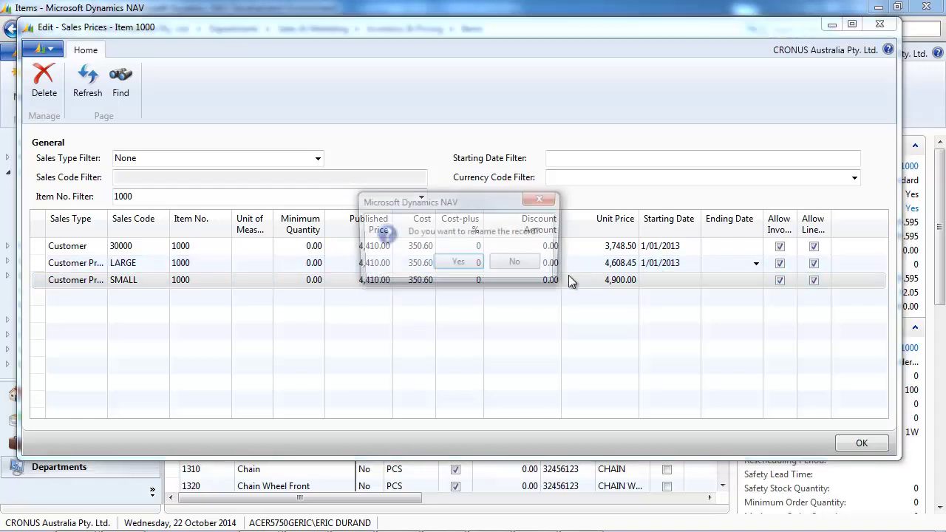
{"action": "left_click", "coordinate": [459, 265]}
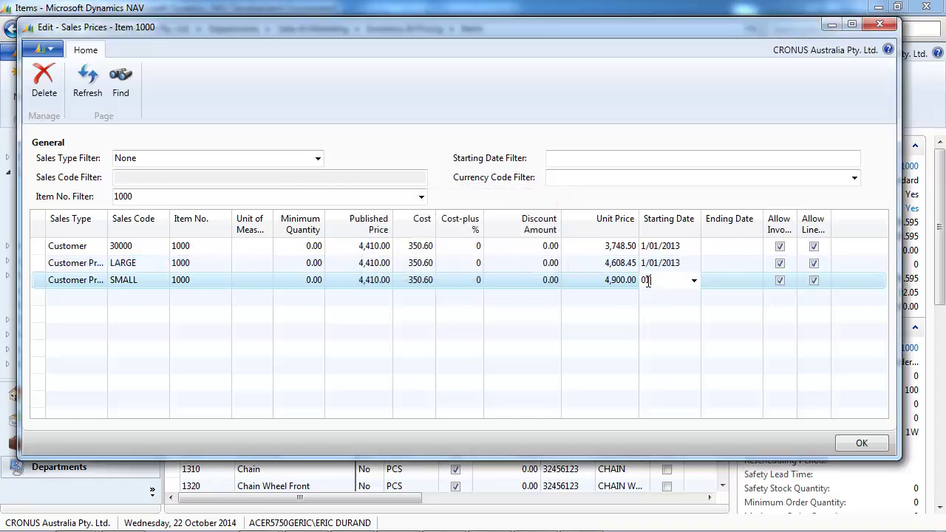
{"action": "key", "text": "Up"}
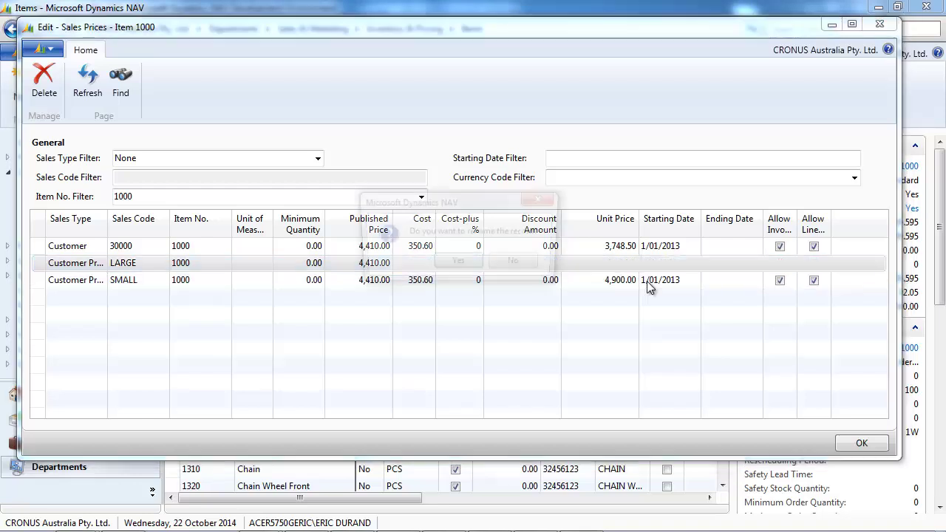
{"action": "left_click", "coordinate": [472, 264]}
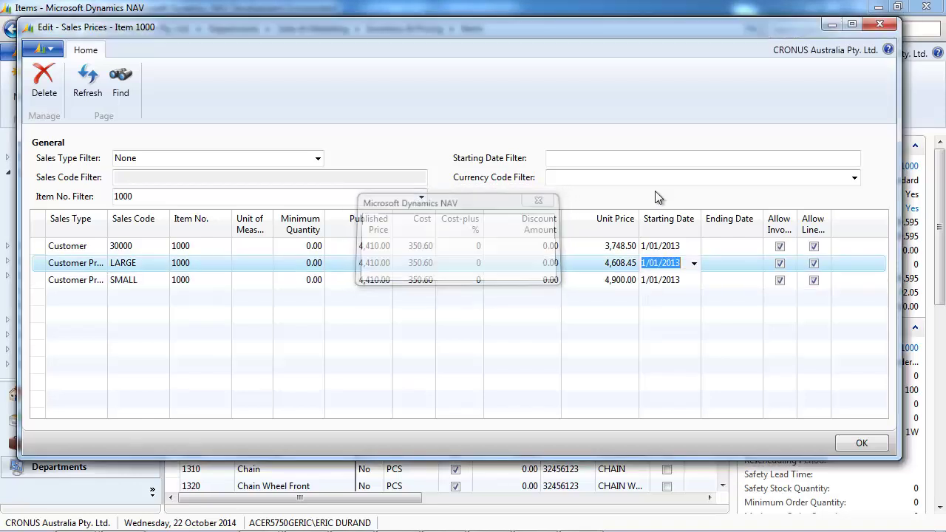
Start a price suggestion for Customer Price Group LARGE with starting date 1/01/2014
{"action": "left_click", "coordinate": [880, 26]}
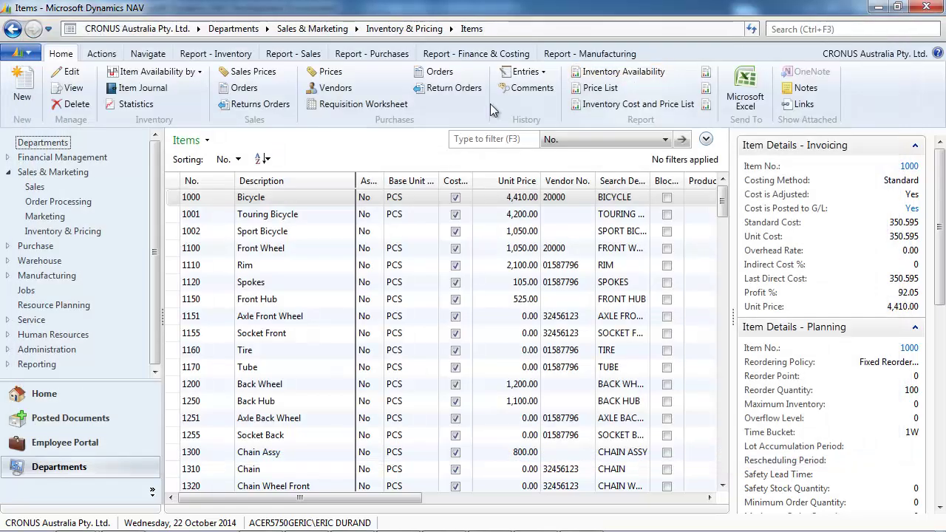
{"action": "left_click", "coordinate": [395, 28]}
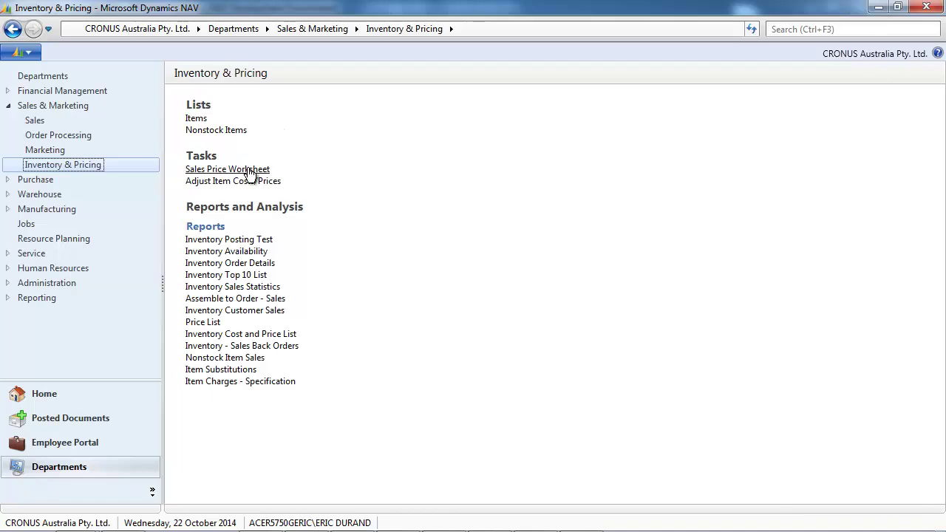
{"action": "left_click", "coordinate": [249, 171]}
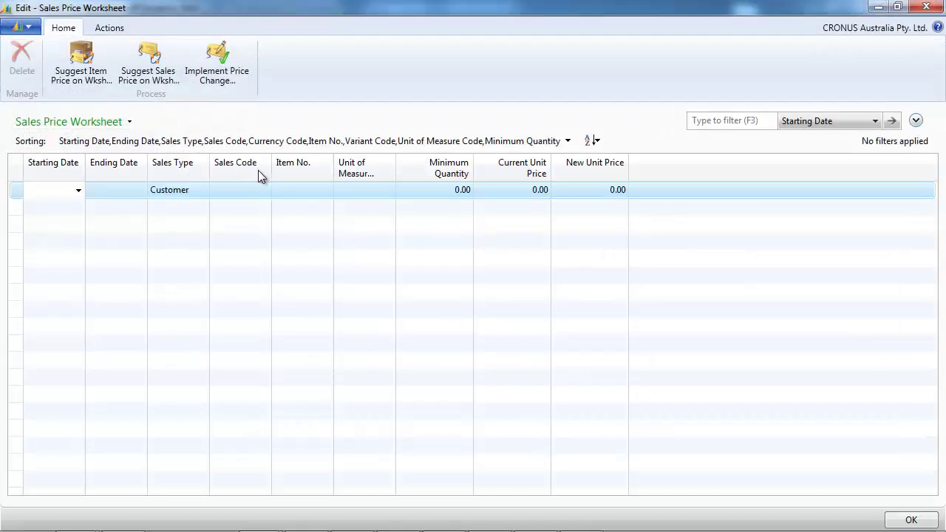
{"action": "left_click", "coordinate": [153, 71]}
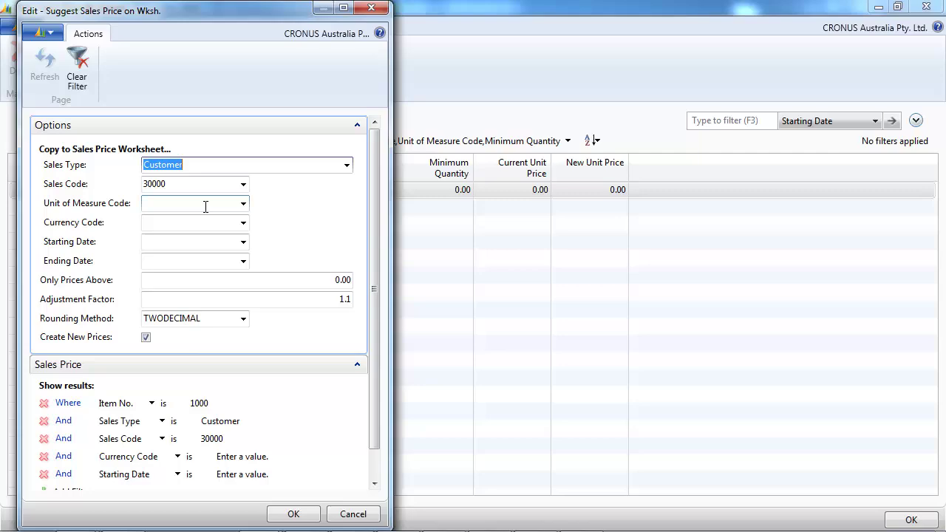
{"action": "left_click", "coordinate": [347, 166]}
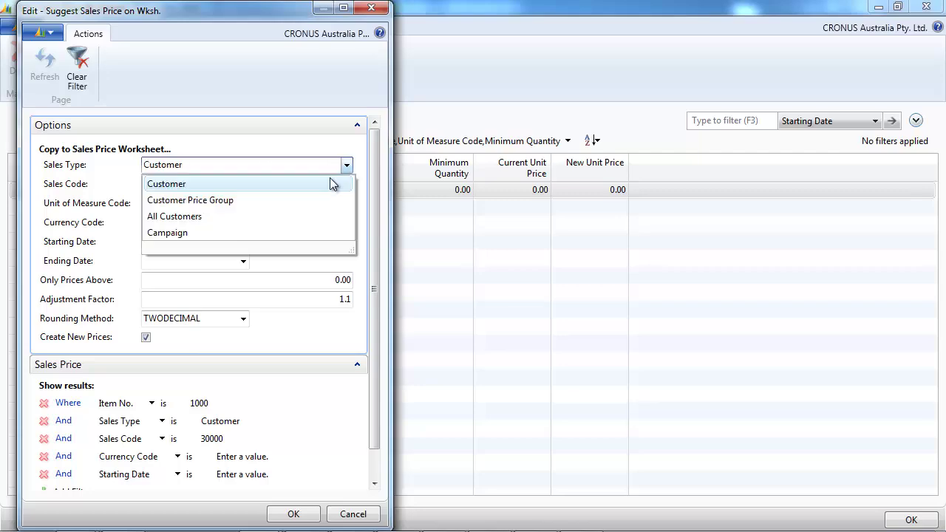
{"action": "left_click", "coordinate": [218, 199]}
{"action": "left_click", "coordinate": [204, 187]}
{"action": "left_click", "coordinate": [244, 185]}
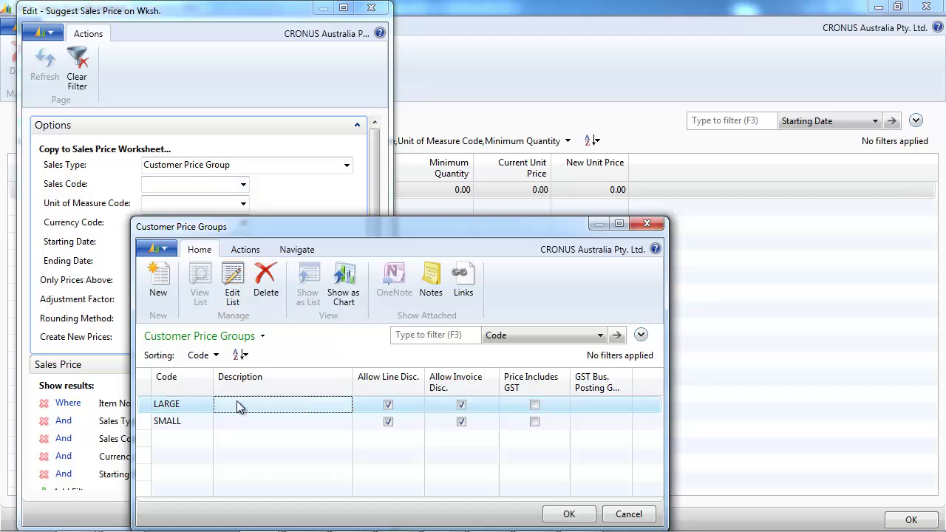
{"action": "double_click", "coordinate": [237, 402]}
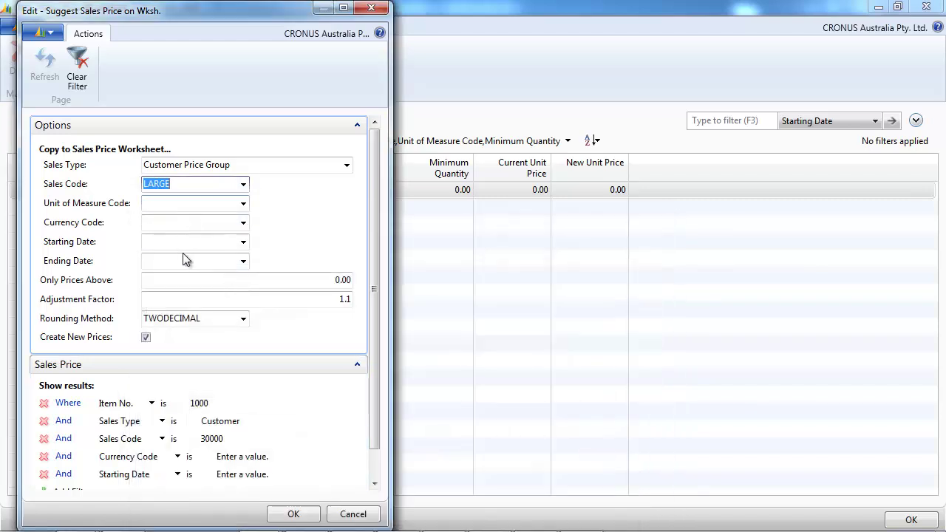
{"action": "left_click", "coordinate": [175, 246]}
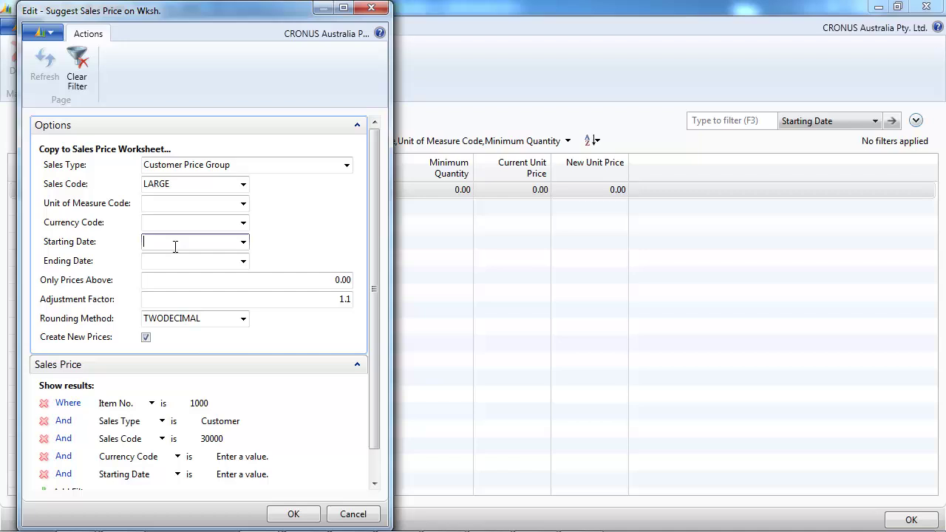
{"action": "type", "text": "010114"}
{"action": "key", "text": "Tab"}
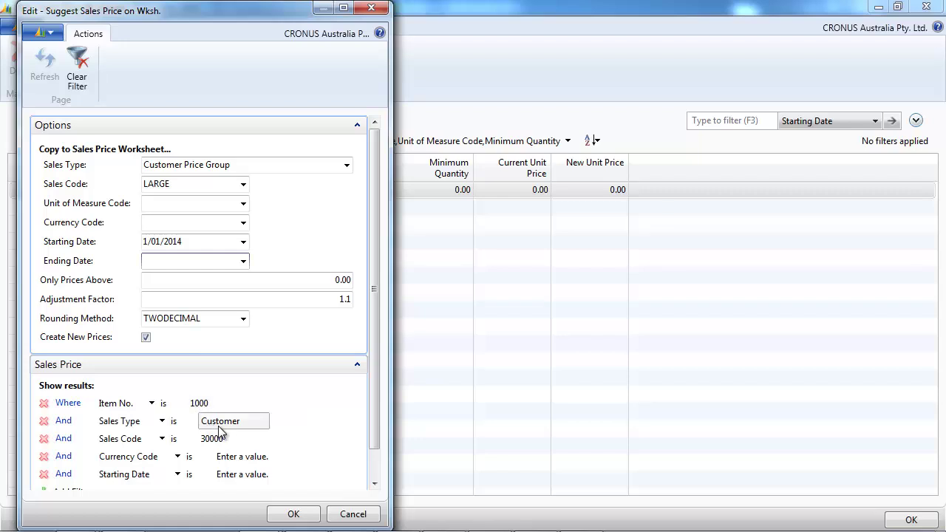
Filter existing prices to Customer Price Group LARGE from >=1/01/2013 and generate the 5,069.30 suggestion
{"action": "scroll", "coordinate": [218, 431], "scroll_direction": "down", "scroll_amount": 1}
{"action": "left_click", "coordinate": [279, 404]}
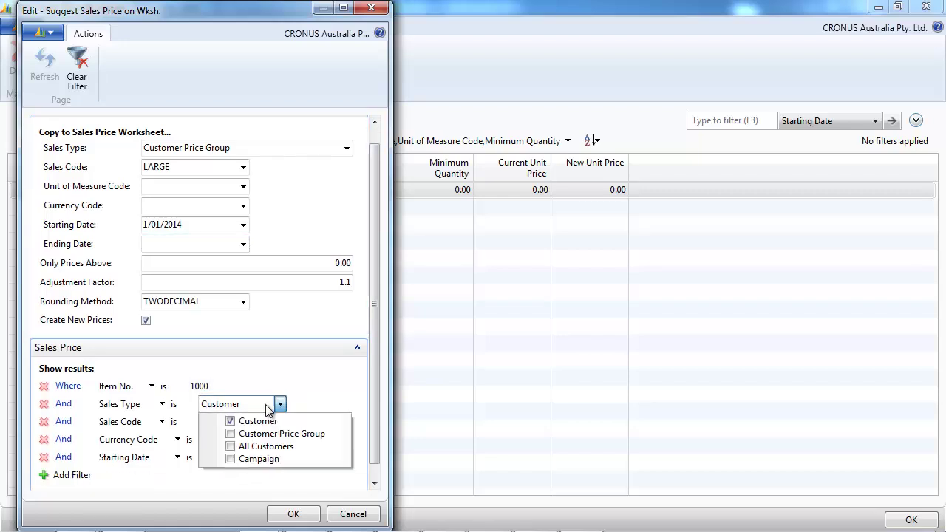
{"action": "left_click", "coordinate": [230, 433]}
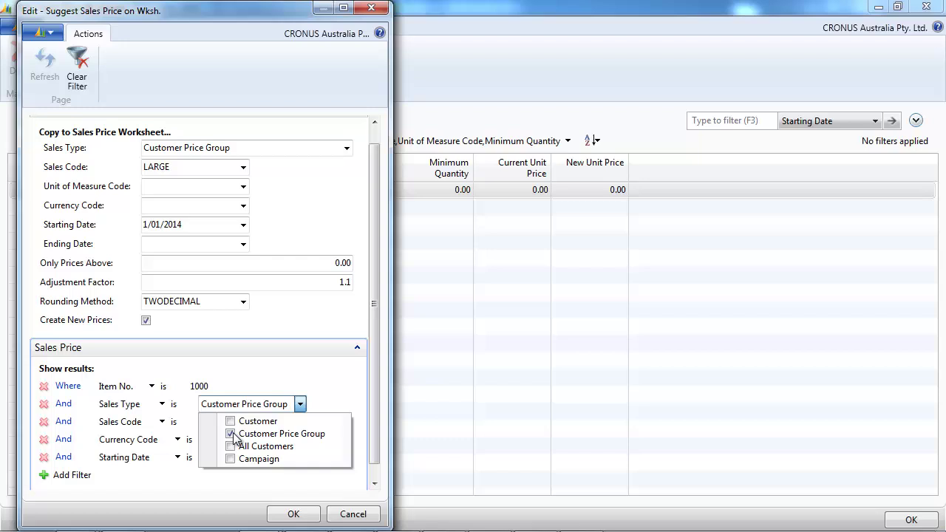
{"action": "left_click", "coordinate": [296, 422]}
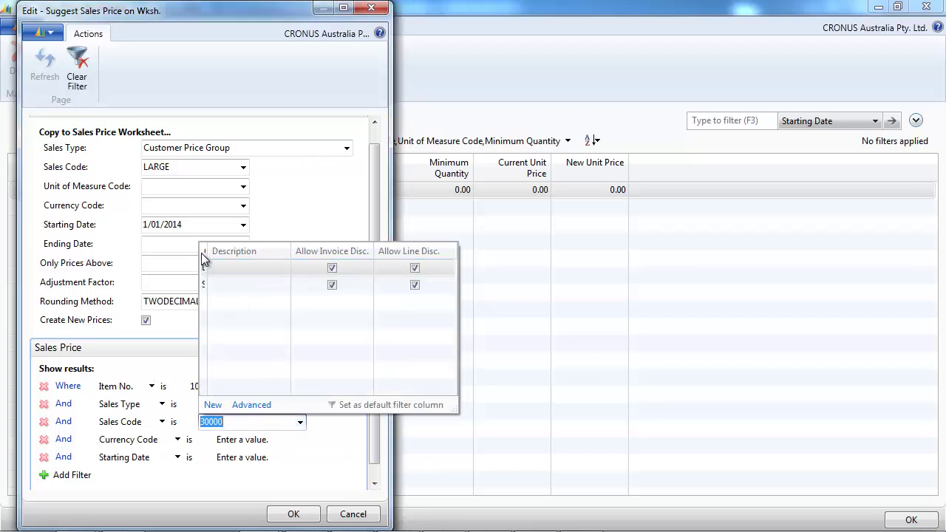
{"action": "left_click_drag", "start_coordinate": [206, 251], "coordinate": [289, 251]}
{"action": "left_click", "coordinate": [254, 267]}
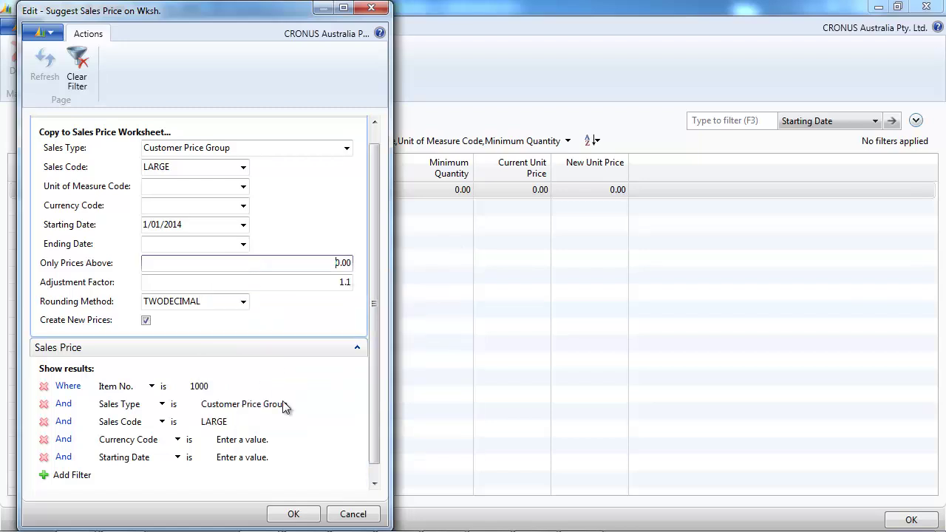
{"action": "left_click", "coordinate": [148, 130]}
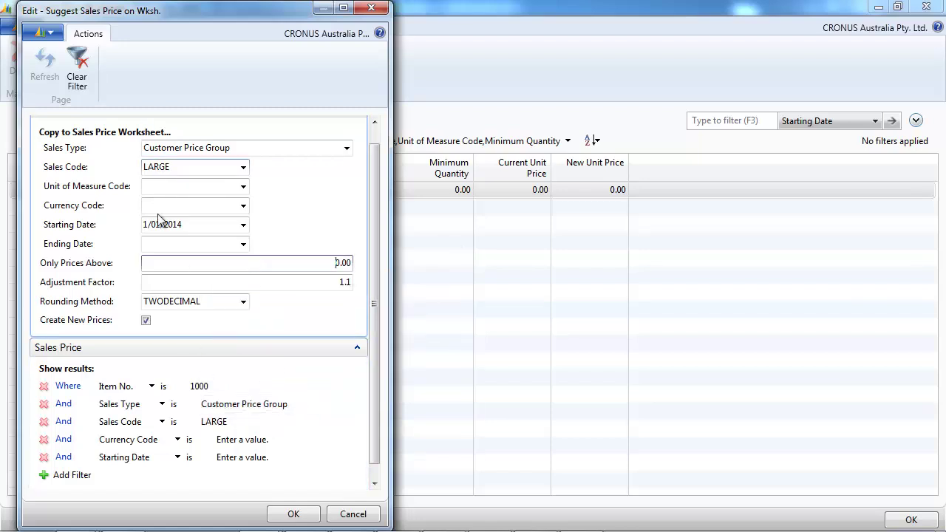
{"action": "left_click", "coordinate": [230, 458]}
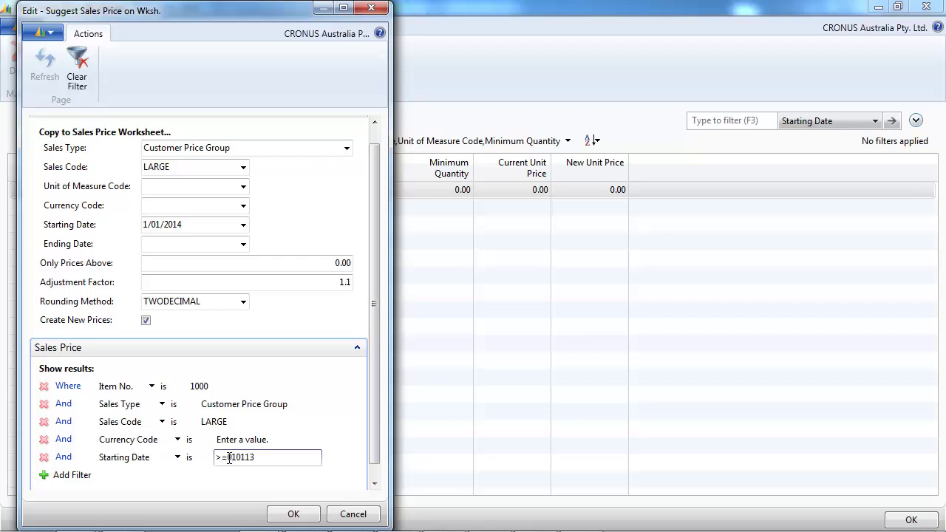
{"action": "left_click", "coordinate": [284, 516]}
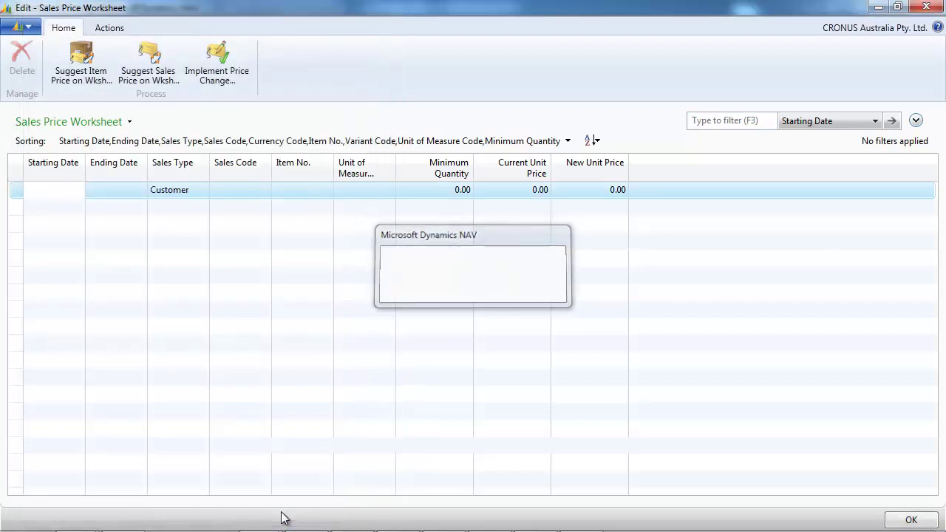
Switch the suggestion's sales code and filter to SMALL and generate the 5,390.00 line
{"action": "left_click", "coordinate": [172, 78]}
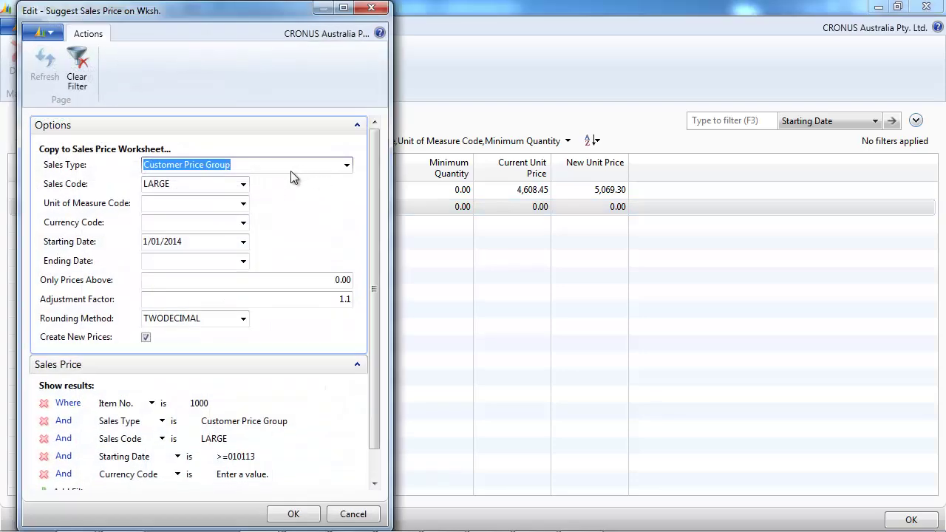
{"action": "left_click", "coordinate": [243, 184]}
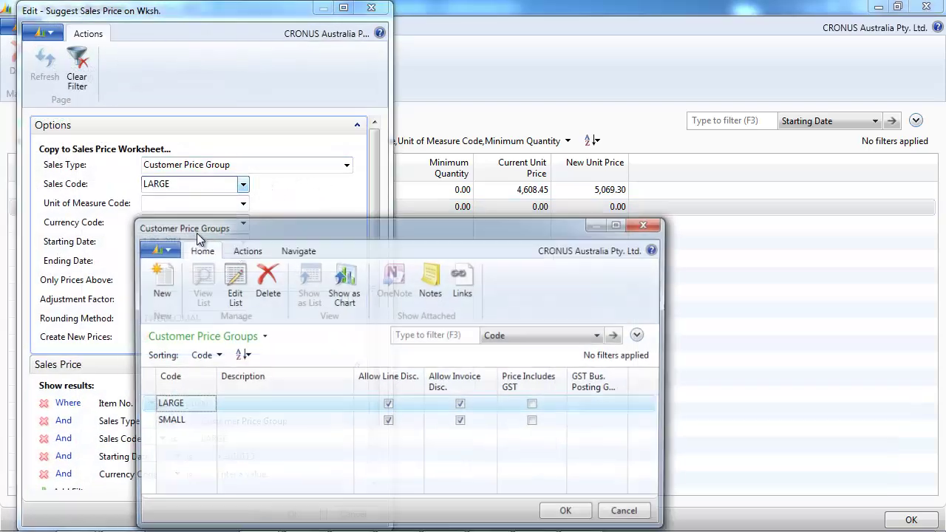
{"action": "left_click", "coordinate": [177, 426]}
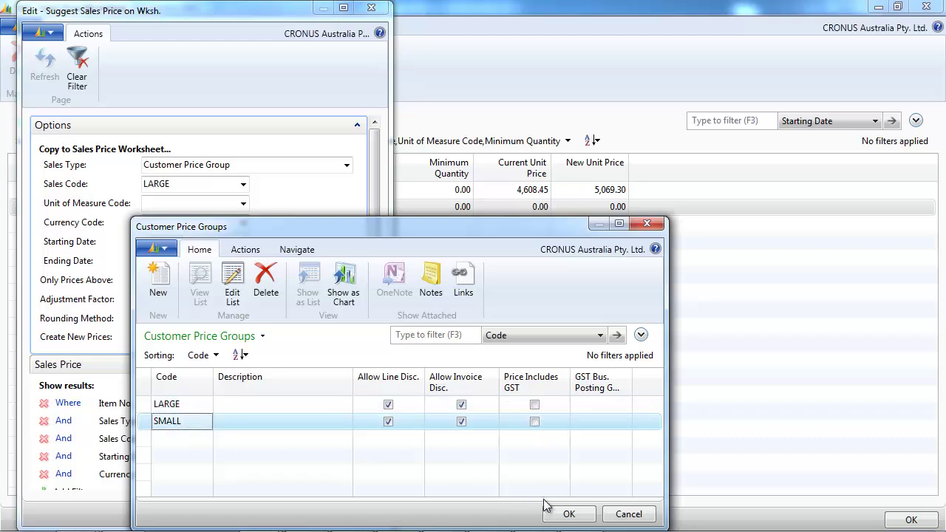
{"action": "left_click", "coordinate": [568, 513]}
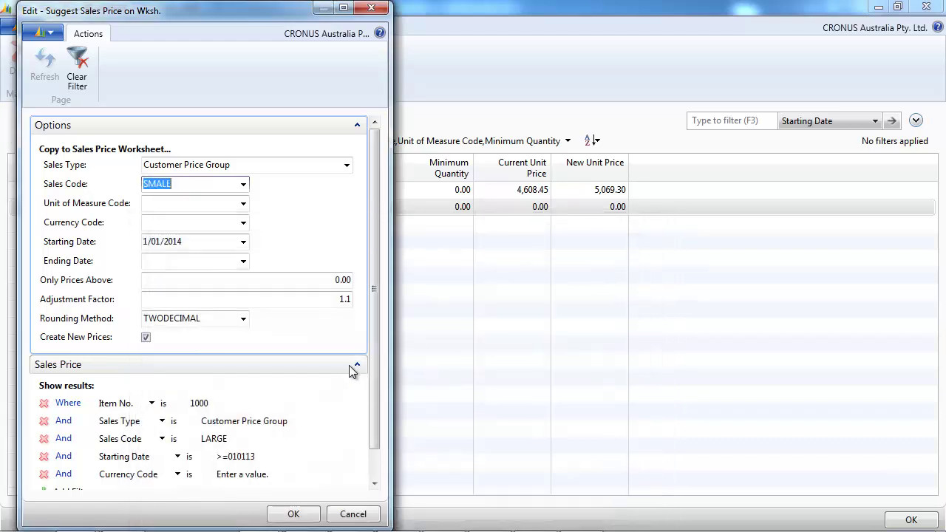
{"action": "left_click", "coordinate": [229, 441]}
{"action": "left_click", "coordinate": [301, 422]}
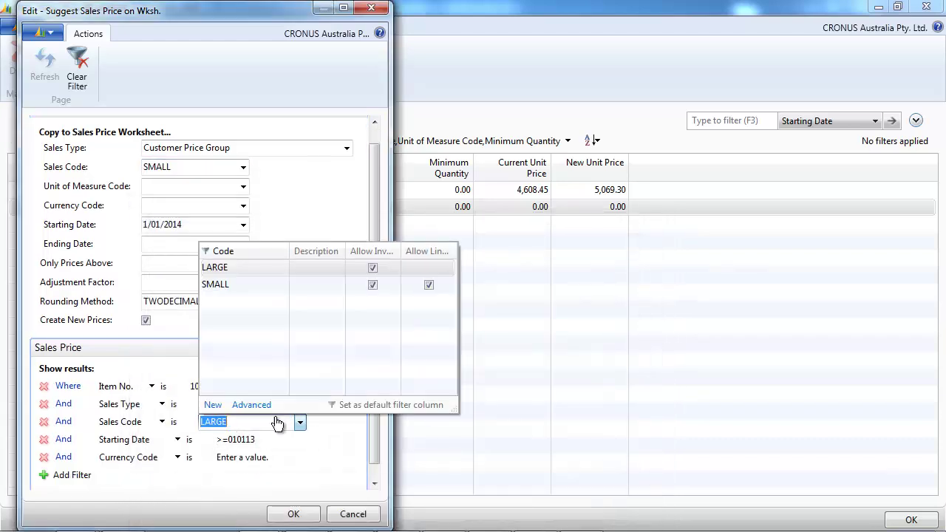
{"action": "left_click", "coordinate": [219, 285]}
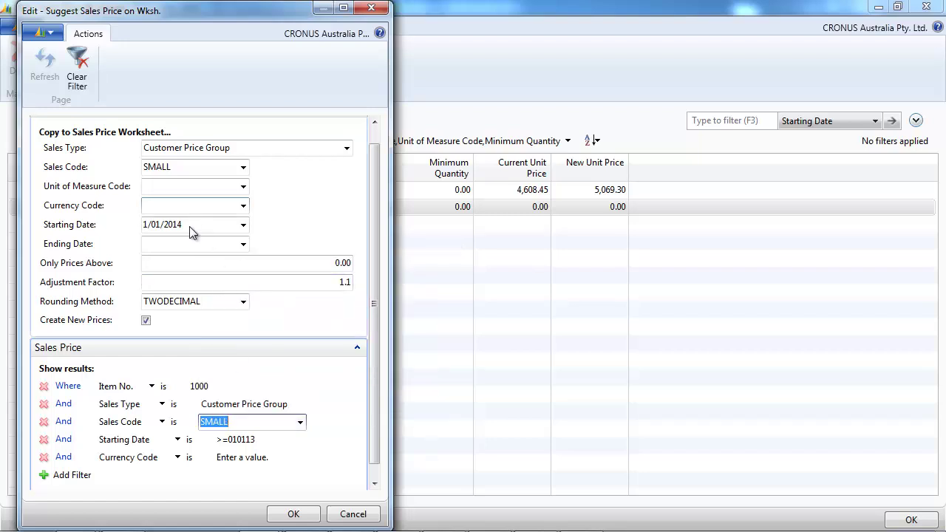
{"action": "left_click", "coordinate": [296, 513]}
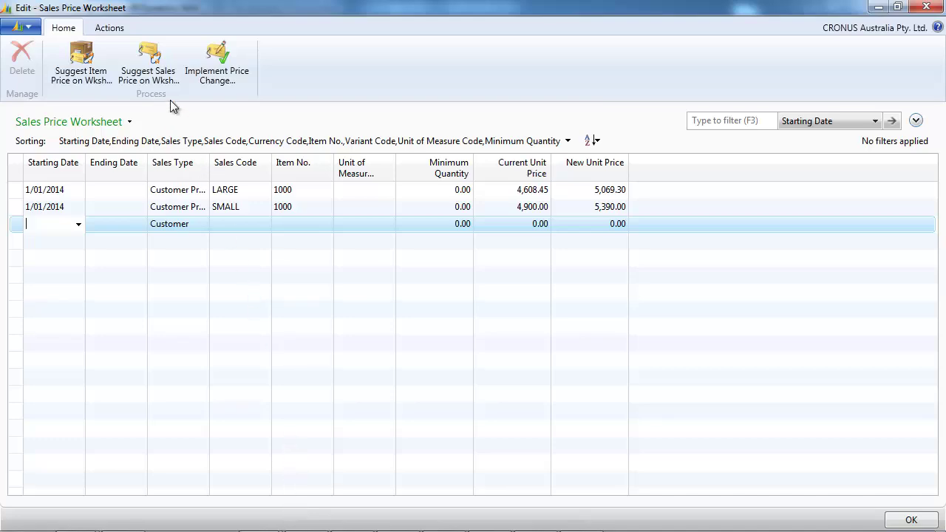
Change the suggestion settings to sales type Customer, code 30000, starting date 1/01/2014
{"action": "left_click", "coordinate": [150, 68]}
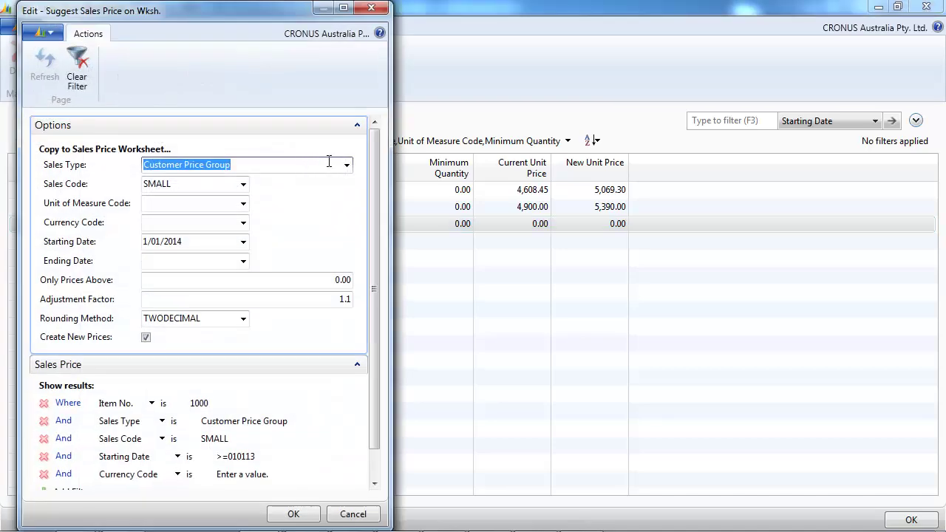
{"action": "left_click", "coordinate": [347, 165]}
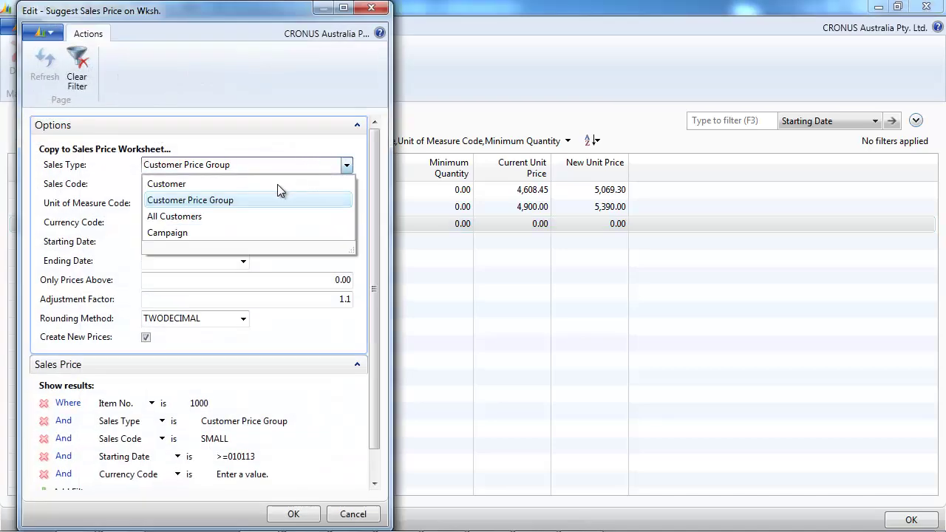
{"action": "left_click", "coordinate": [178, 183]}
{"action": "left_click", "coordinate": [229, 185]}
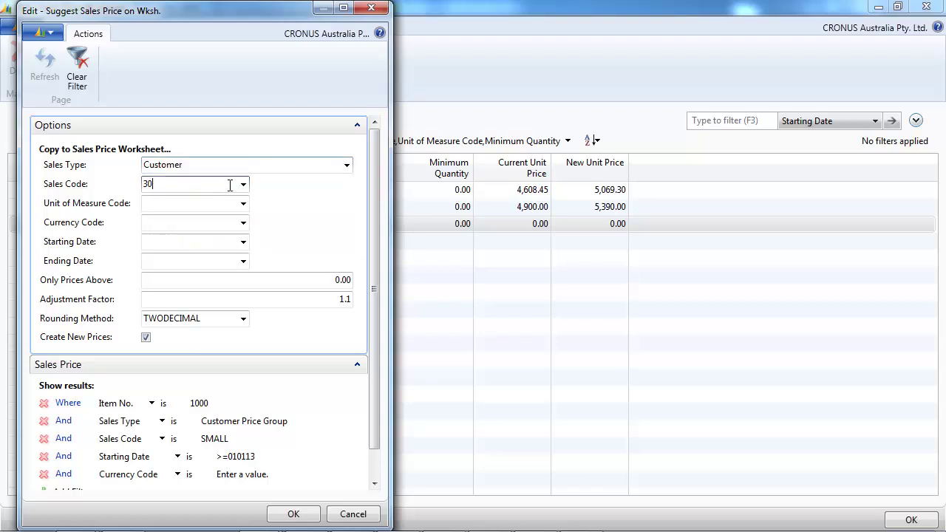
{"action": "key", "text": "Tab"}
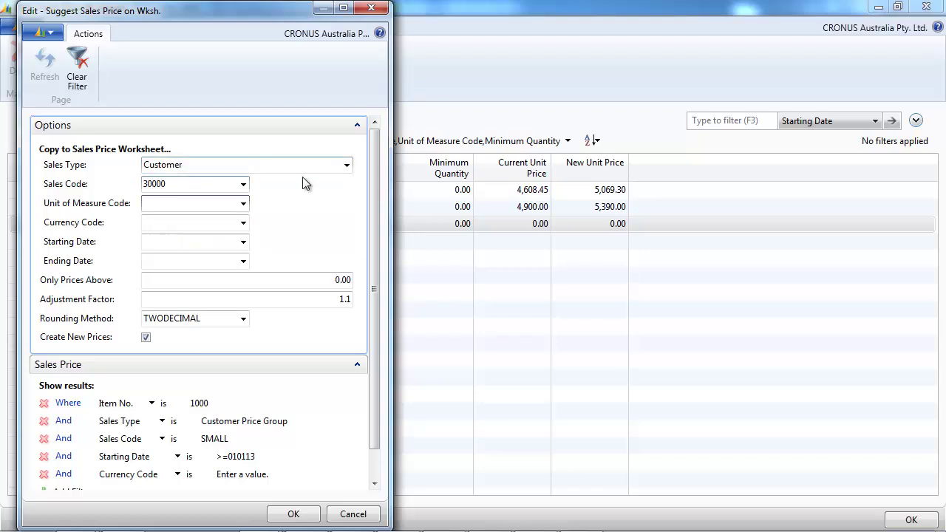
{"action": "left_click_drag", "start_coordinate": [298, 16], "coordinate": [693, 83]}
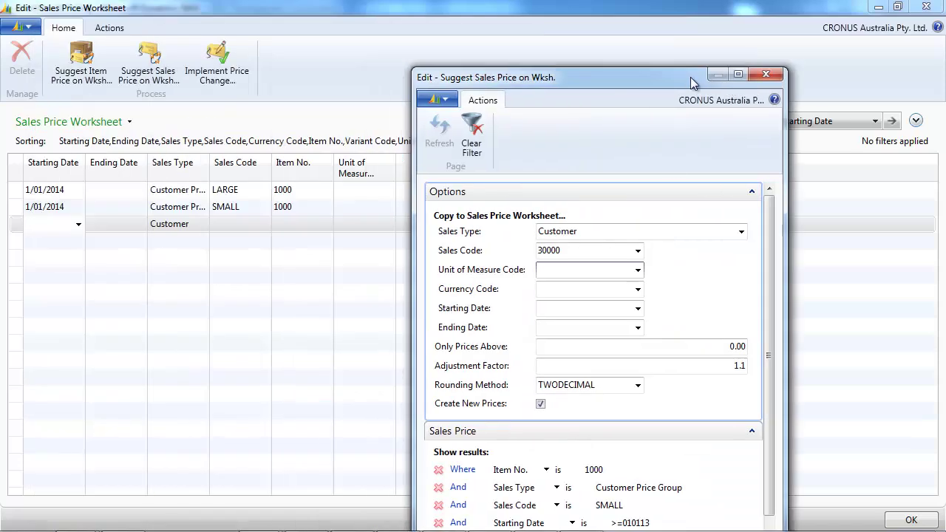
{"action": "left_click", "coordinate": [546, 309]}
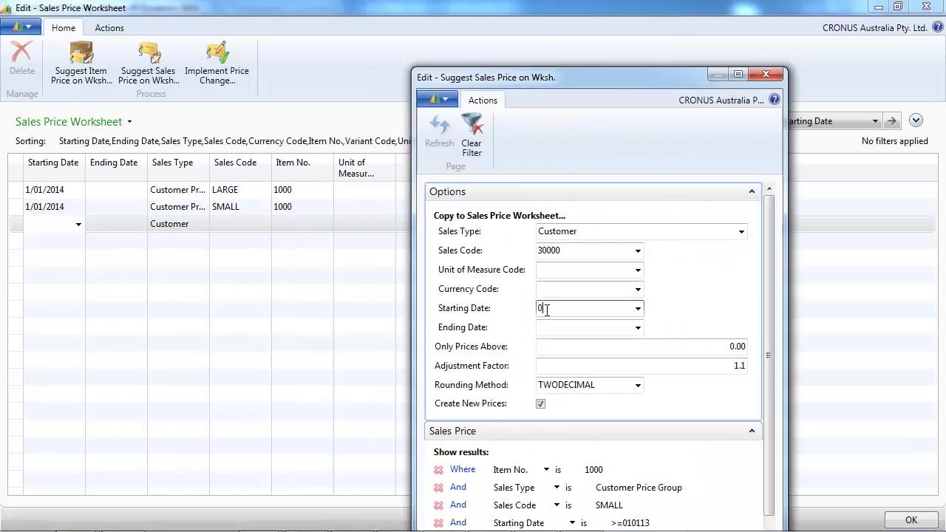
{"action": "key", "text": "Tab"}
{"action": "left_click_drag", "start_coordinate": [545, 63], "coordinate": [533, 35]}
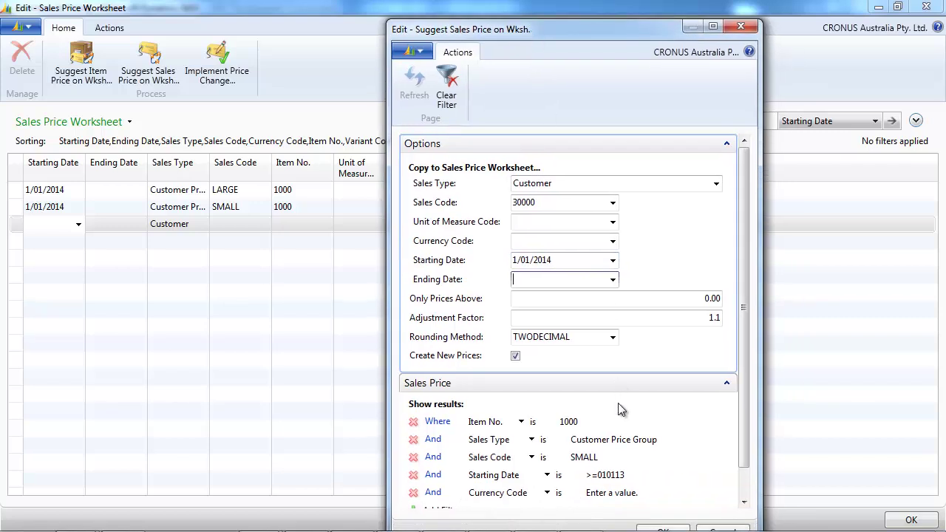
Filter existing prices to Customer 30000 and generate the 1.1-factor suggestion (new 4,123.35)
{"action": "scroll", "coordinate": [660, 447], "scroll_direction": "down", "scroll_amount": 1}
{"action": "left_click", "coordinate": [683, 423]}
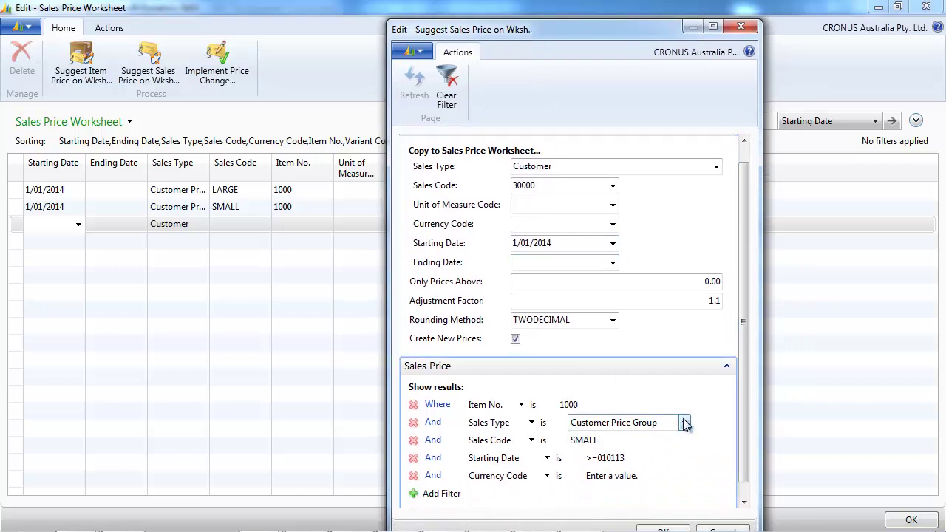
{"action": "left_click", "coordinate": [670, 422]}
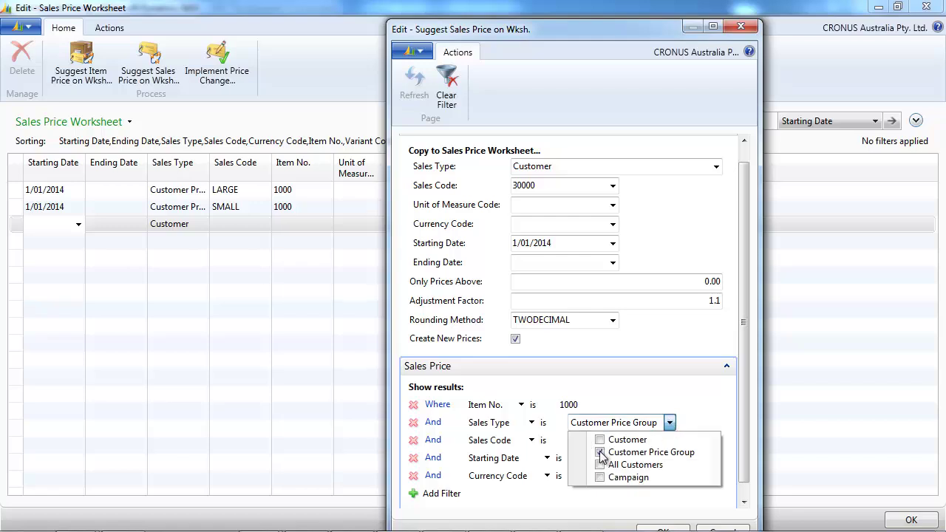
{"action": "left_click", "coordinate": [601, 453]}
{"action": "left_click", "coordinate": [601, 440]}
{"action": "left_click", "coordinate": [695, 416]}
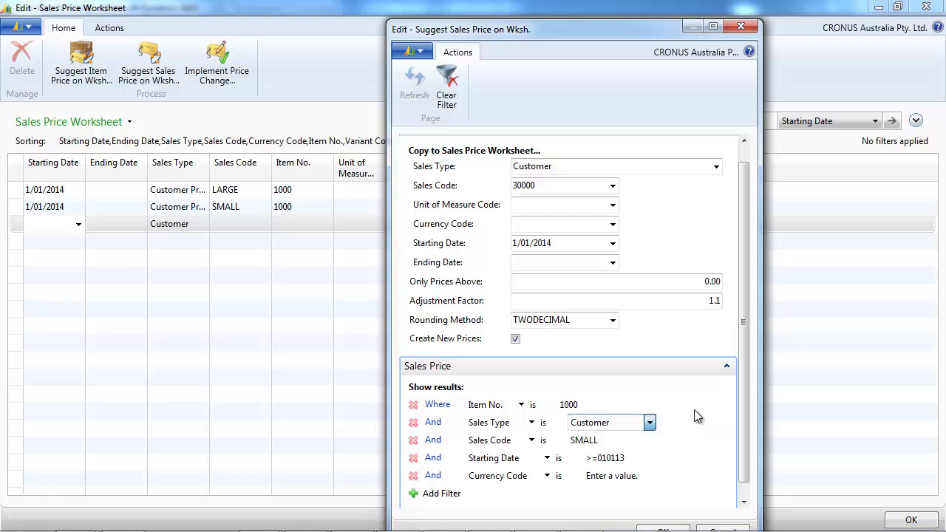
{"action": "left_click", "coordinate": [600, 441]}
{"action": "type", "text": "30000"}
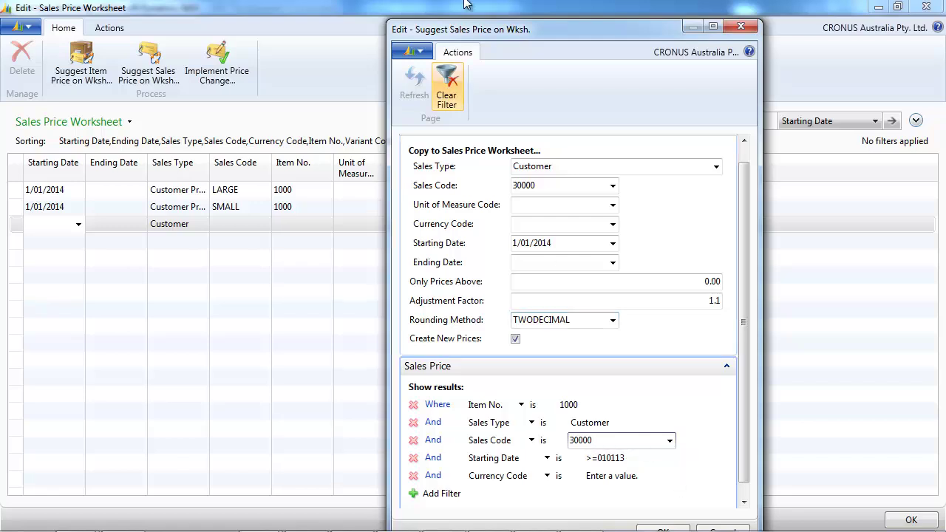
{"action": "left_click_drag", "start_coordinate": [484, 35], "coordinate": [397, 19]}
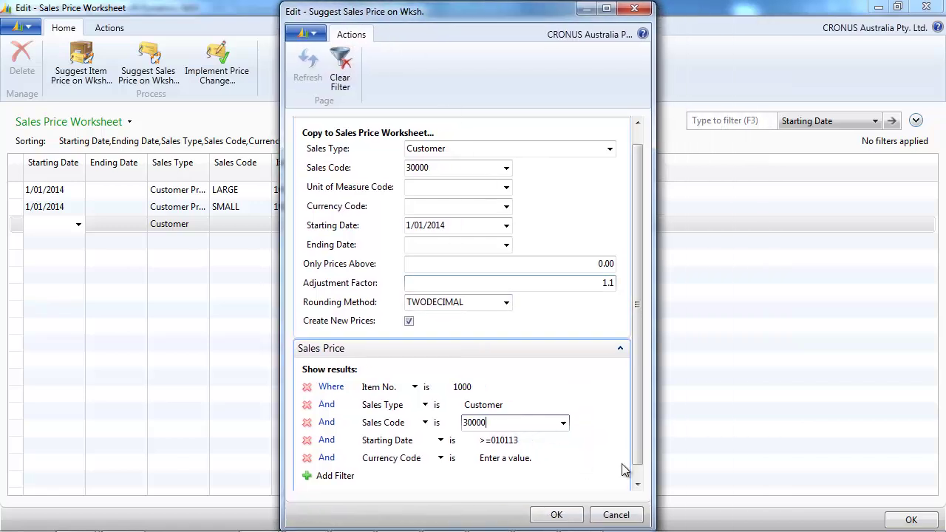
{"action": "left_click", "coordinate": [556, 516]}
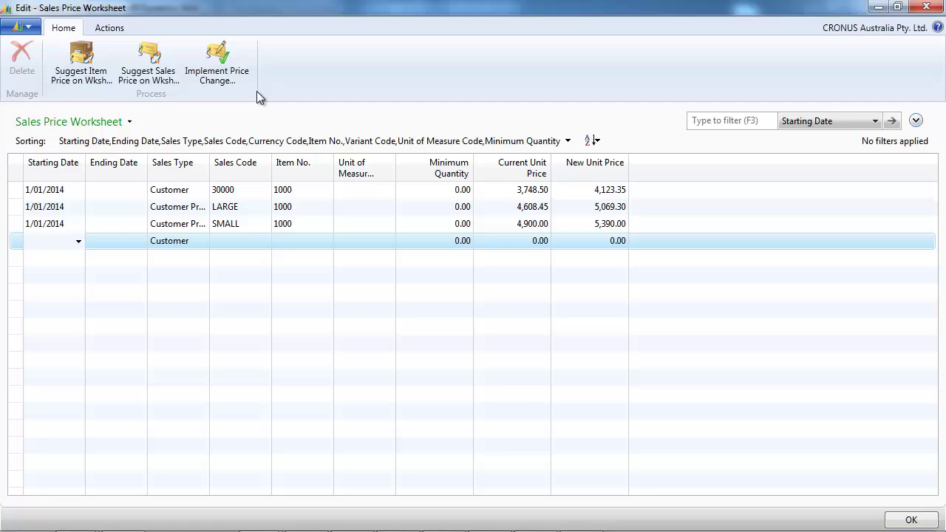
Implement the three 1/01/2014 item 1000 worksheet prices and delete the processed lines
{"action": "left_click", "coordinate": [236, 74]}
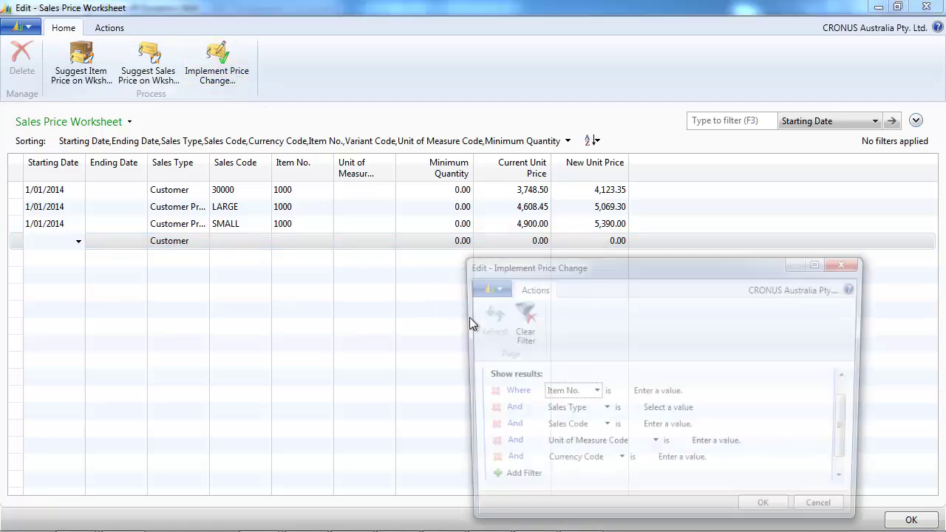
{"action": "left_click", "coordinate": [766, 517]}
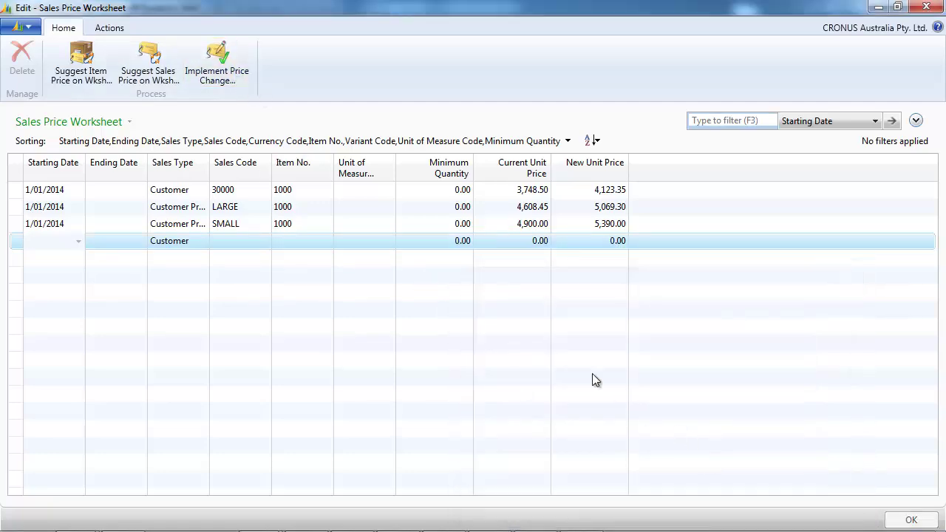
{"action": "left_click", "coordinate": [529, 303]}
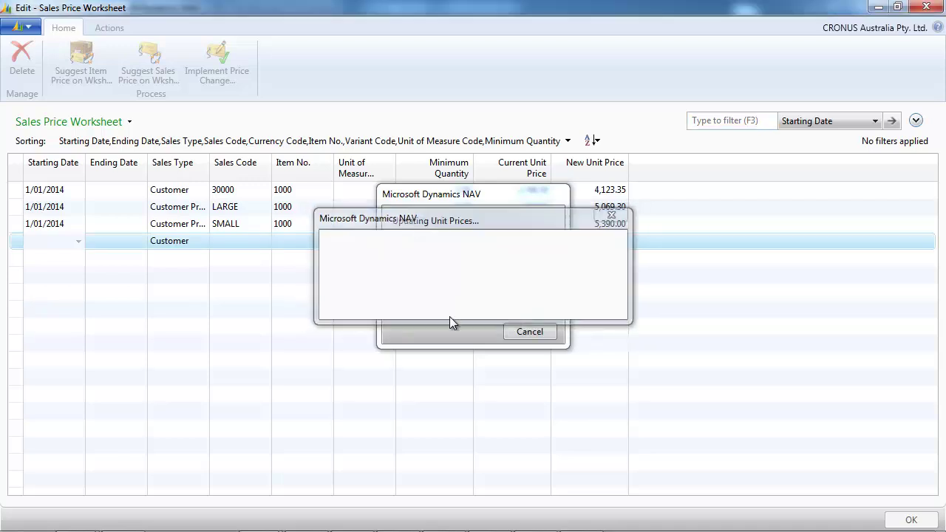
{"action": "right_click", "coordinate": [297, 191]}
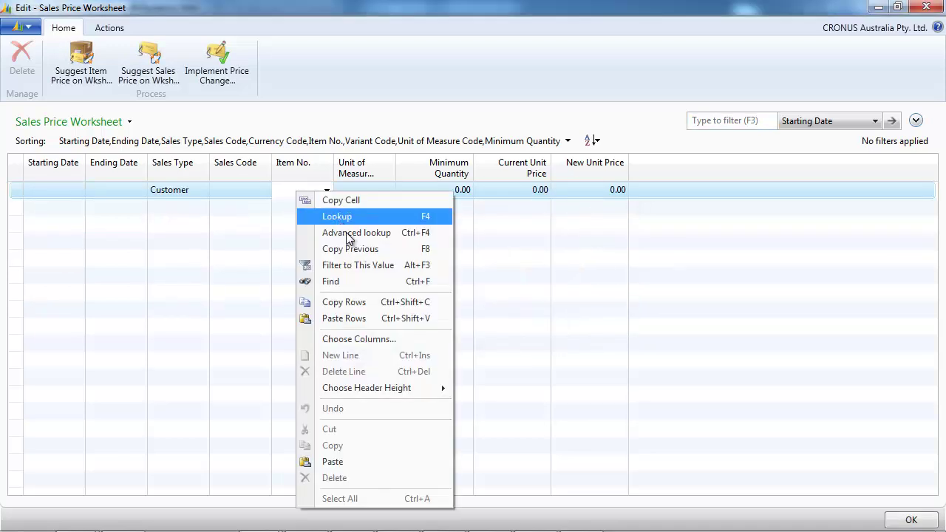
{"action": "left_click", "coordinate": [349, 235]}
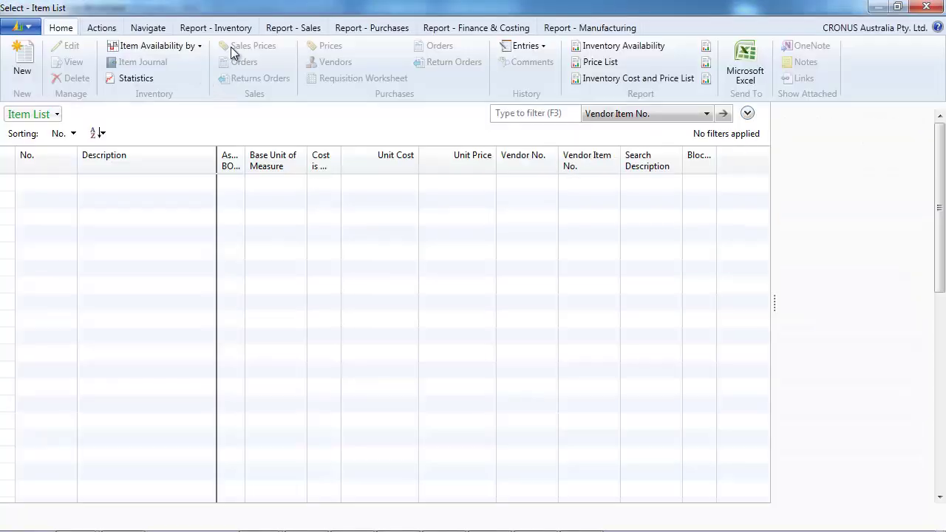
{"action": "left_click", "coordinate": [239, 46]}
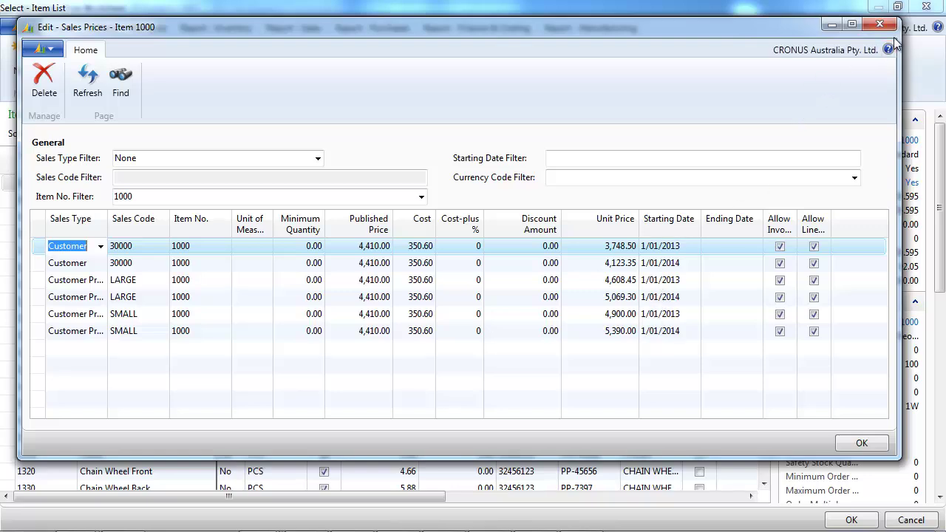
{"action": "left_click", "coordinate": [880, 24]}
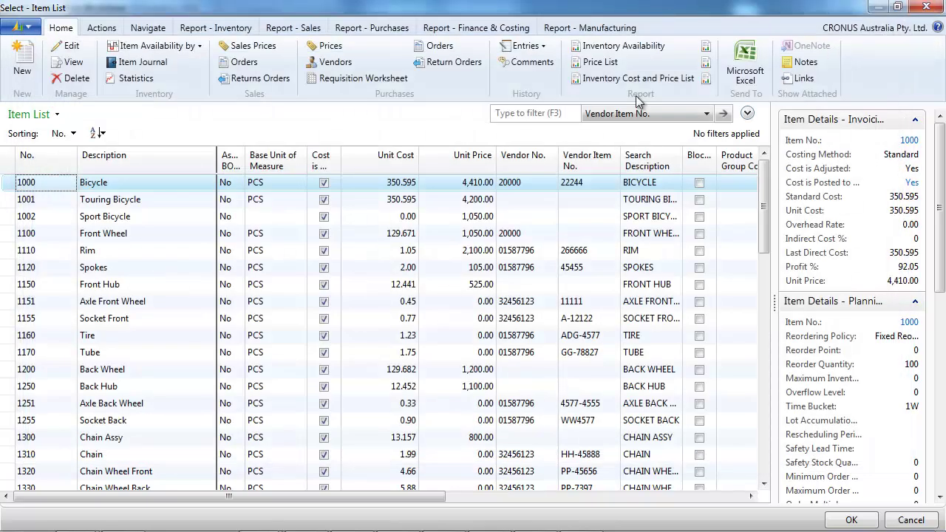
{"action": "key", "text": "Escape"}
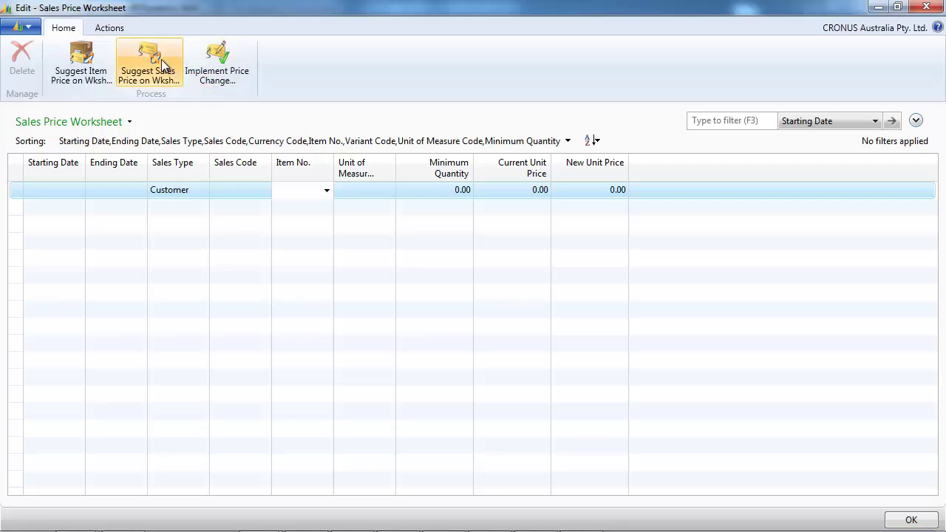
Suggest a customer 30000 price from 1/01/2015 with factor 1.05 and filter >=010114, giving 4,329.52
{"action": "left_click", "coordinate": [162, 65]}
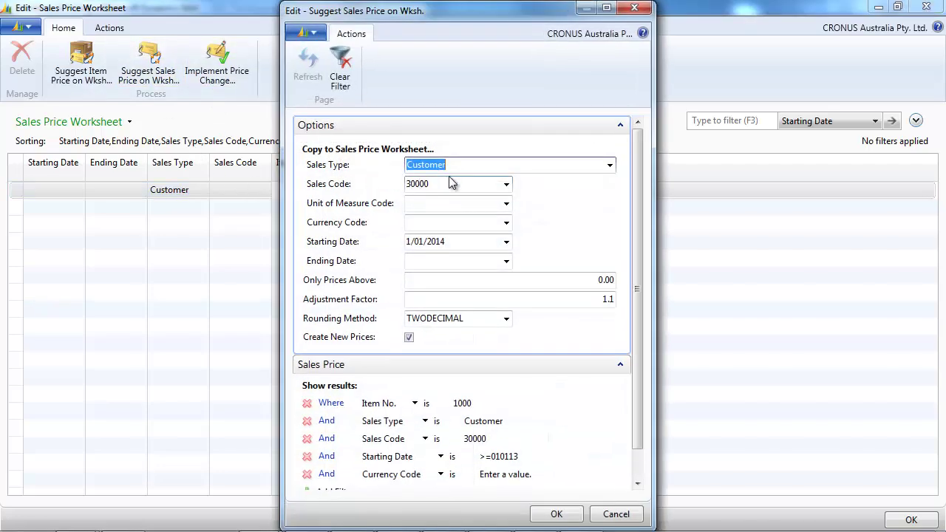
{"action": "left_click", "coordinate": [453, 241]}
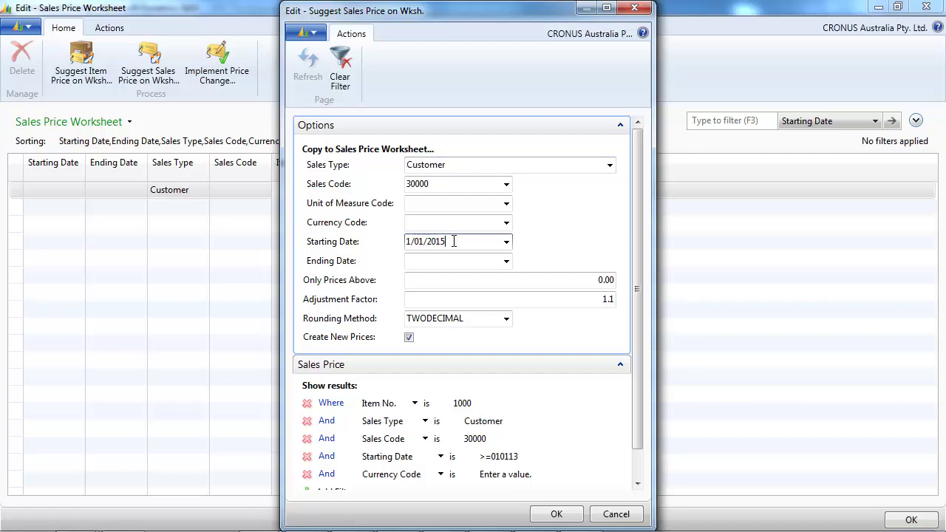
{"action": "left_click", "coordinate": [516, 304]}
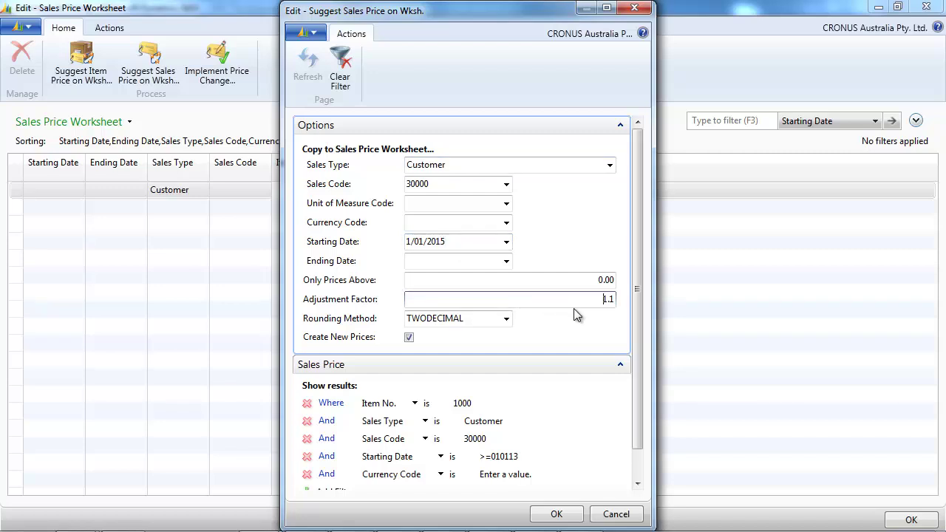
{"action": "key", "text": "BackSpace"}
{"action": "key", "text": "BackSpace"}
{"action": "key", "text": "BackSpace"}
{"action": "type", "text": "1.05"}
{"action": "key", "text": "Tab"}
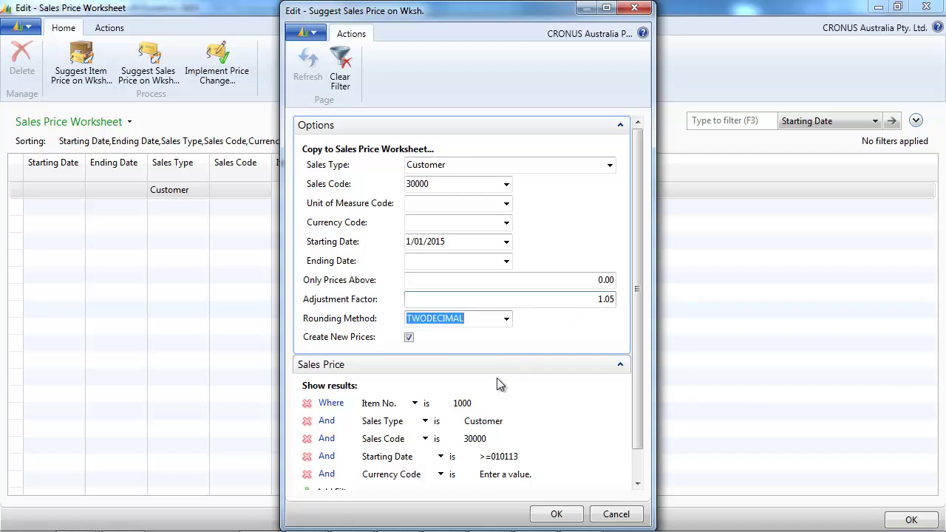
{"action": "left_click", "coordinate": [524, 458]}
{"action": "left_click", "coordinate": [530, 457]}
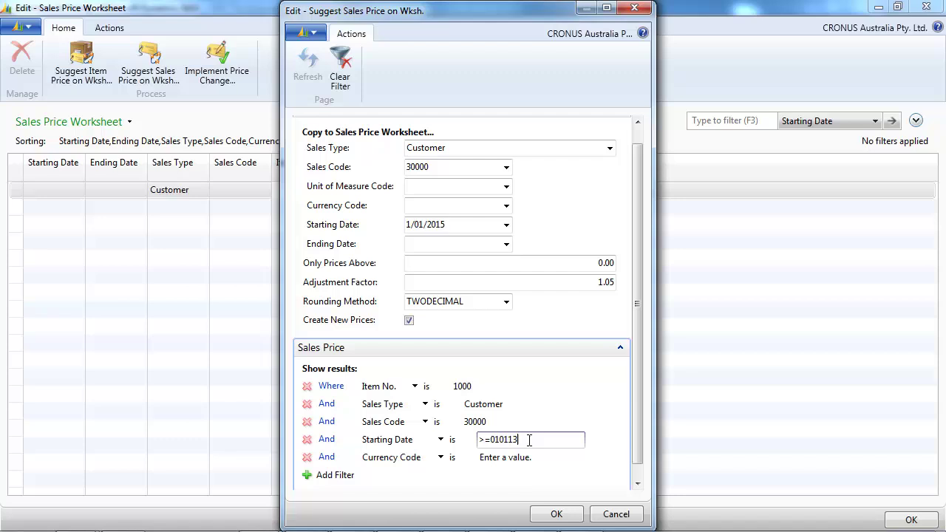
{"action": "key", "text": "Tab"}
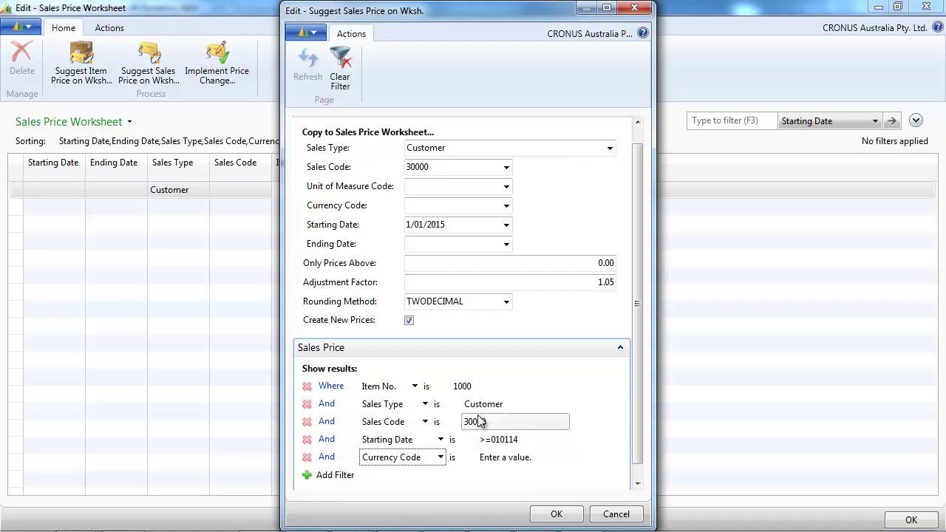
{"action": "left_click", "coordinate": [556, 513]}
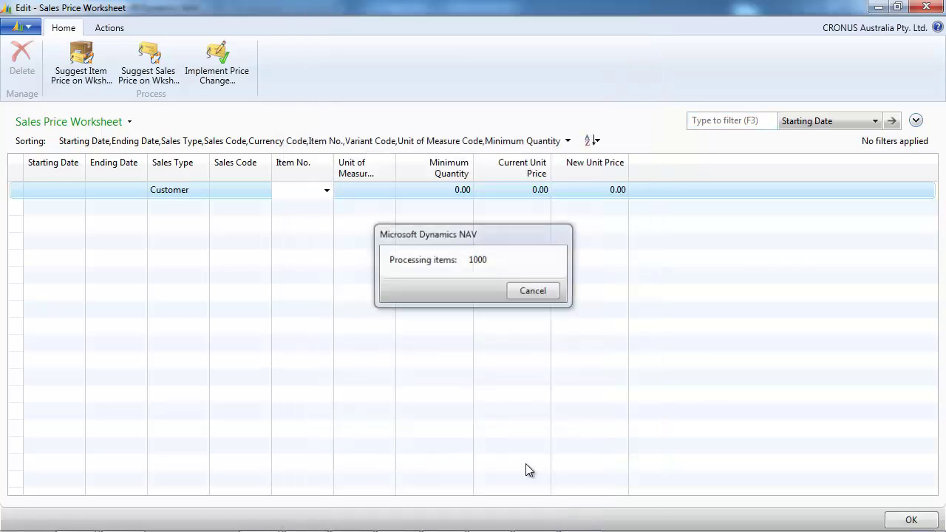
Set the price suggestion to Customer Price Group LARGE, starting 1/01/2015
{"action": "left_click", "coordinate": [156, 77]}
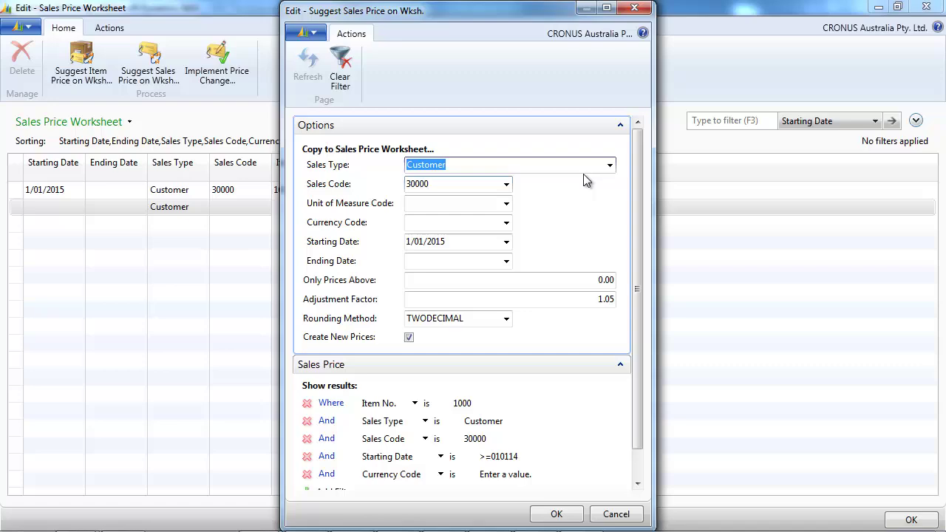
{"action": "left_click", "coordinate": [610, 165]}
{"action": "left_click", "coordinate": [485, 202]}
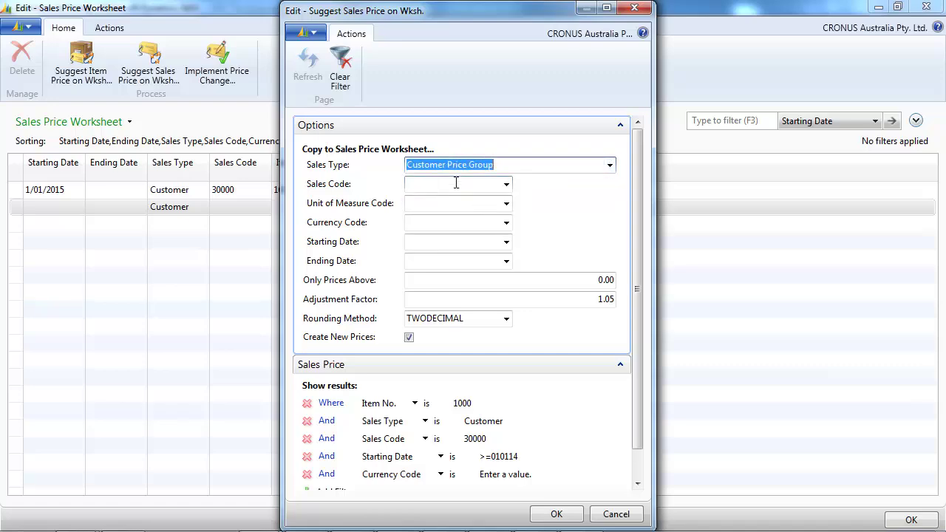
{"action": "left_click", "coordinate": [505, 186]}
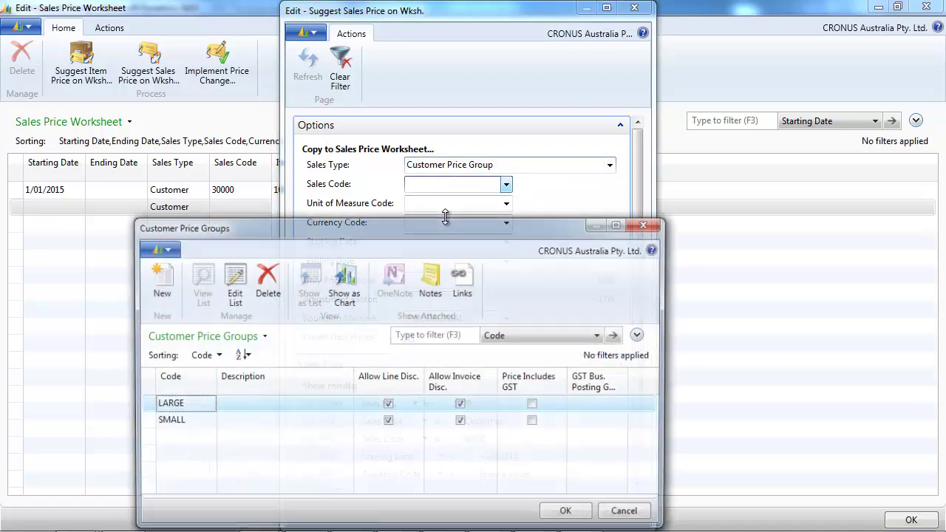
{"action": "double_click", "coordinate": [232, 405]}
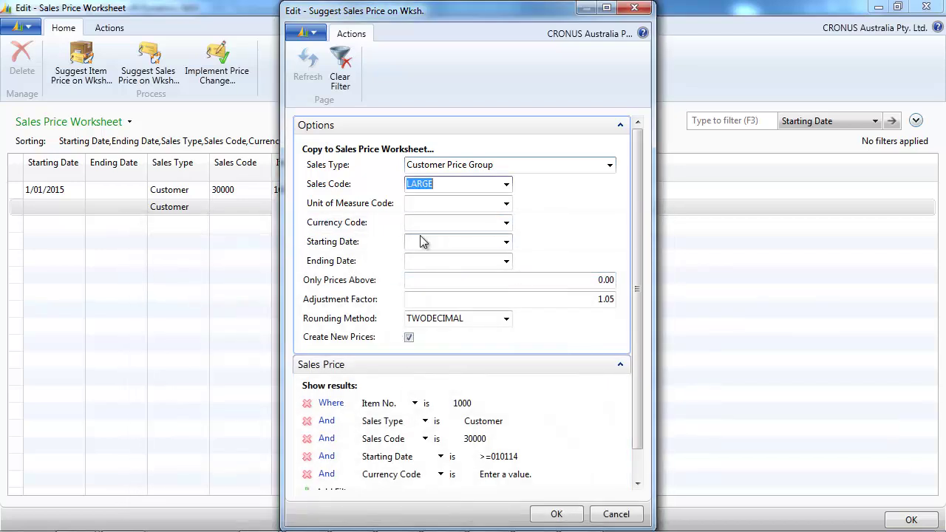
{"action": "left_click", "coordinate": [419, 236]}
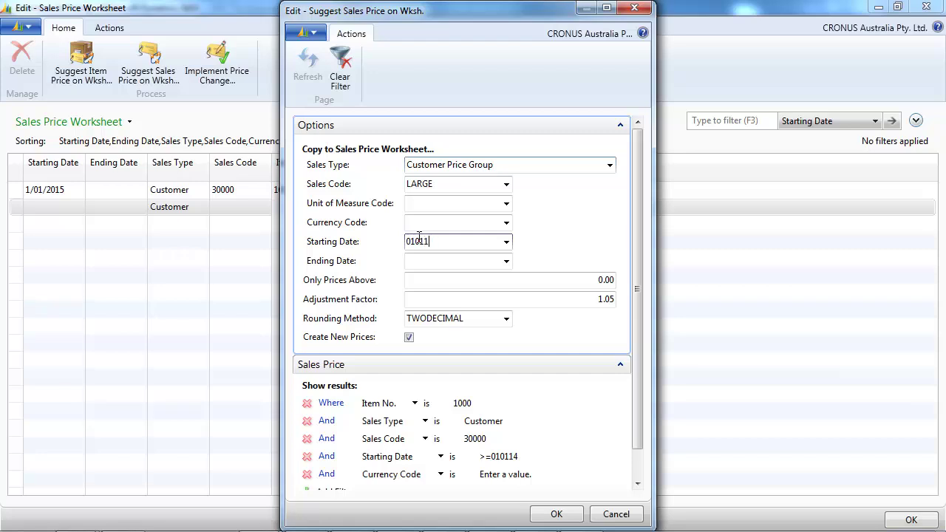
{"action": "key", "text": "Tab"}
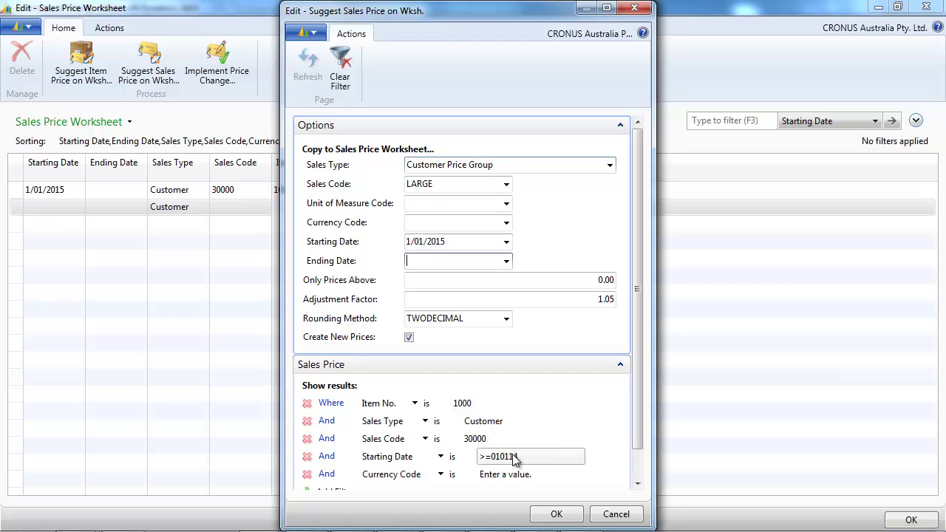
Filter existing prices to Customer Price Group LARGE and generate the suggested line (new price 5,322.77)
{"action": "left_click", "coordinate": [504, 421]}
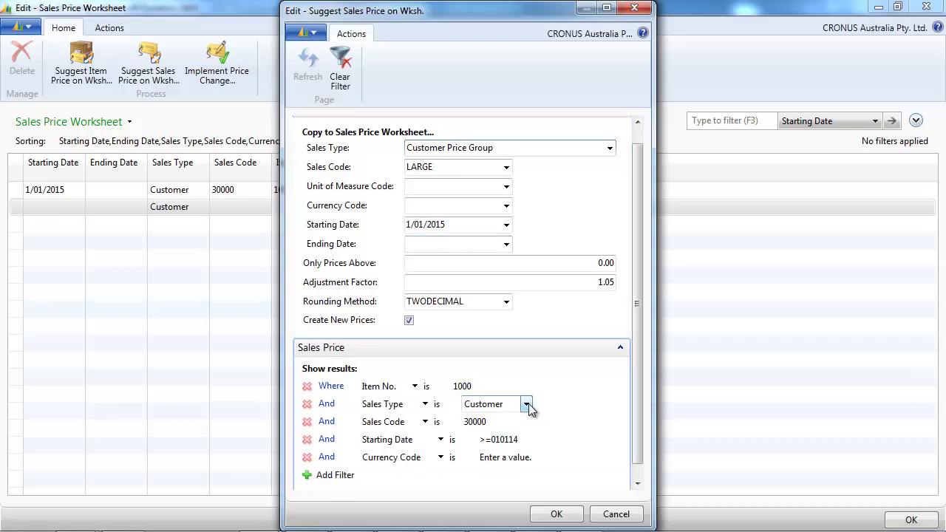
{"action": "left_click", "coordinate": [542, 406]}
{"action": "left_click", "coordinate": [493, 421]}
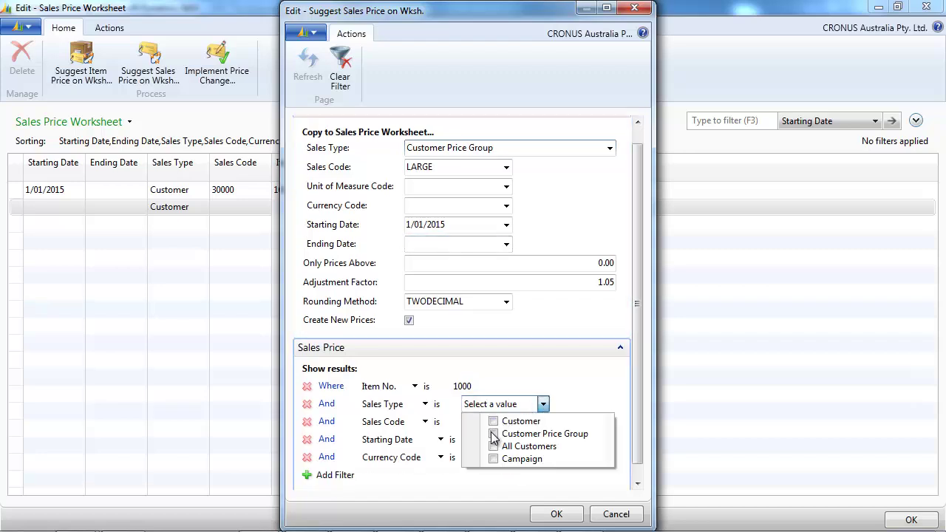
{"action": "left_click", "coordinate": [494, 434]}
{"action": "left_click", "coordinate": [526, 422]}
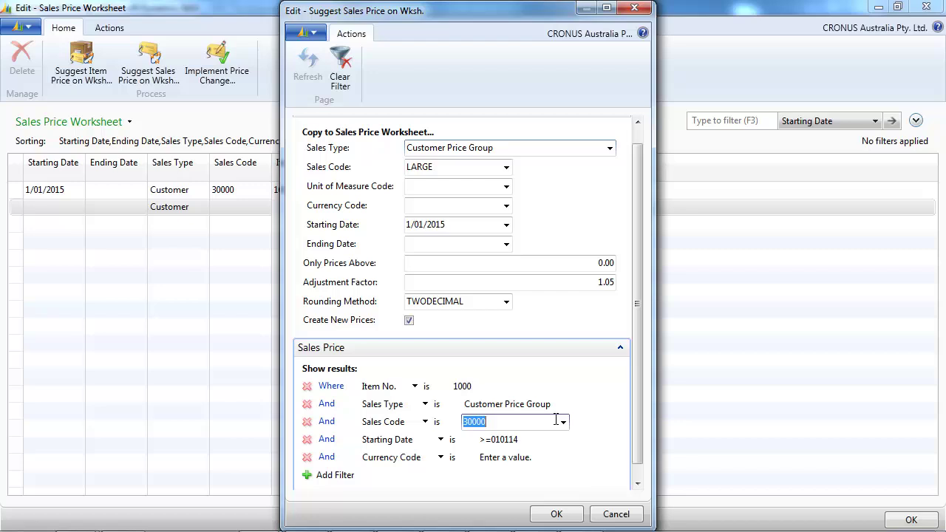
{"action": "left_click", "coordinate": [563, 423]}
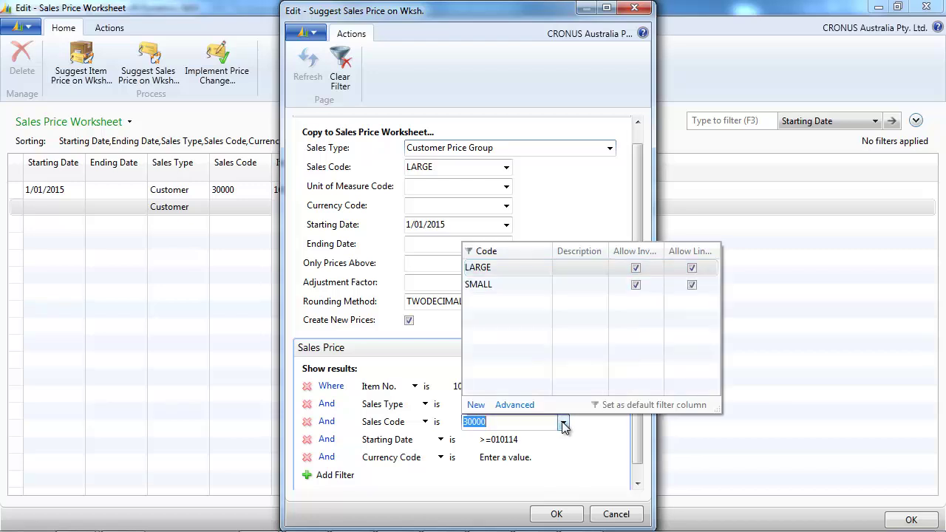
{"action": "left_click", "coordinate": [495, 266]}
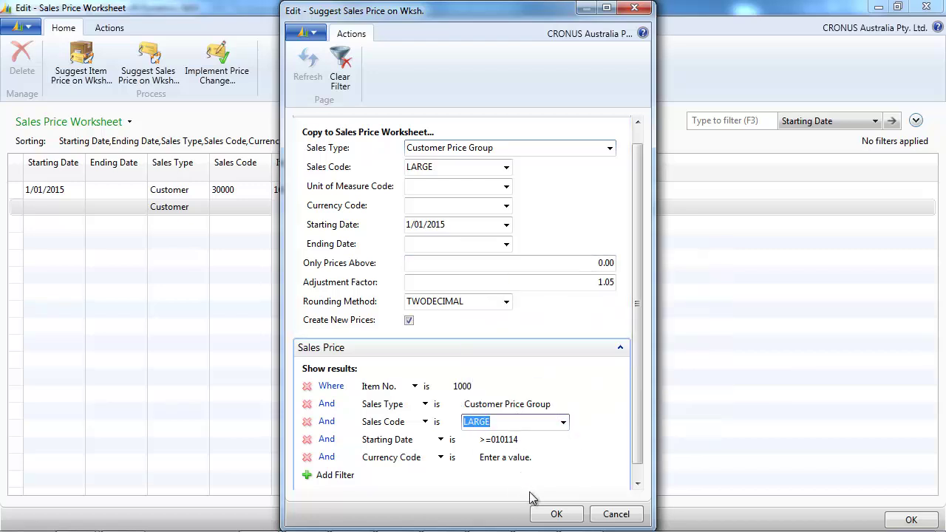
{"action": "left_click", "coordinate": [556, 514]}
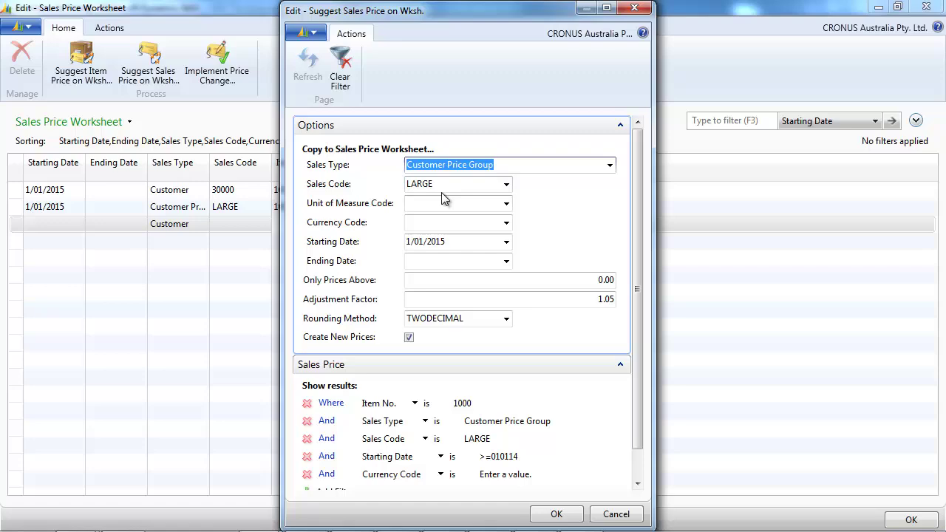
Change the sales code and filter to SMALL and generate its 5,390.00 → 5,659.50 line
{"action": "left_click", "coordinate": [507, 184]}
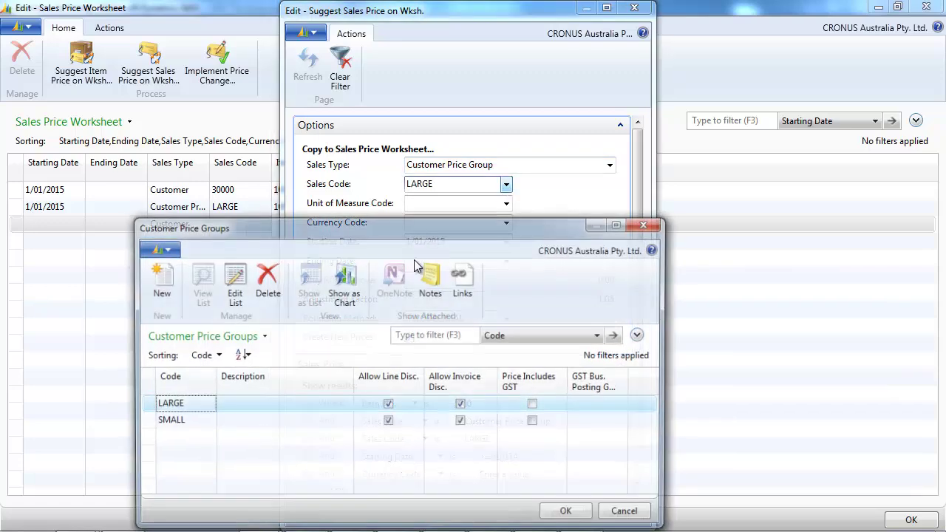
{"action": "left_click", "coordinate": [237, 421]}
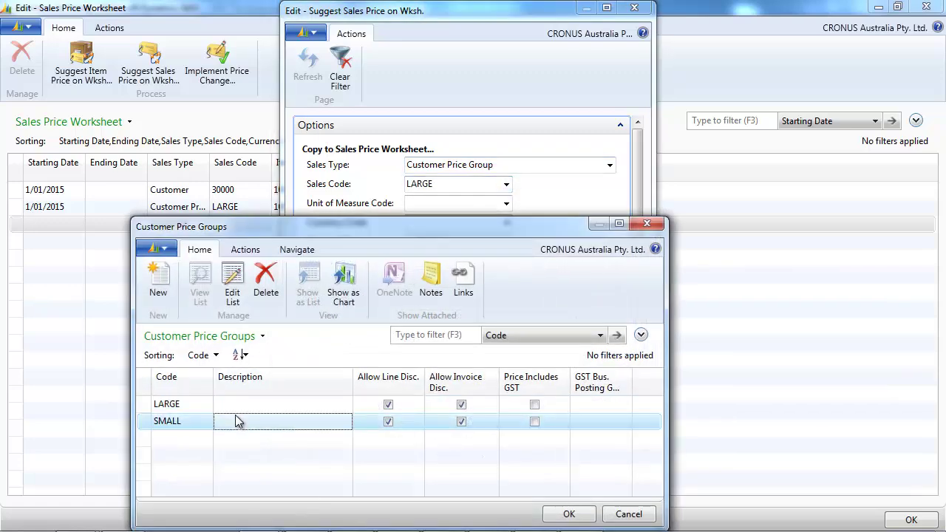
{"action": "left_click", "coordinate": [567, 514]}
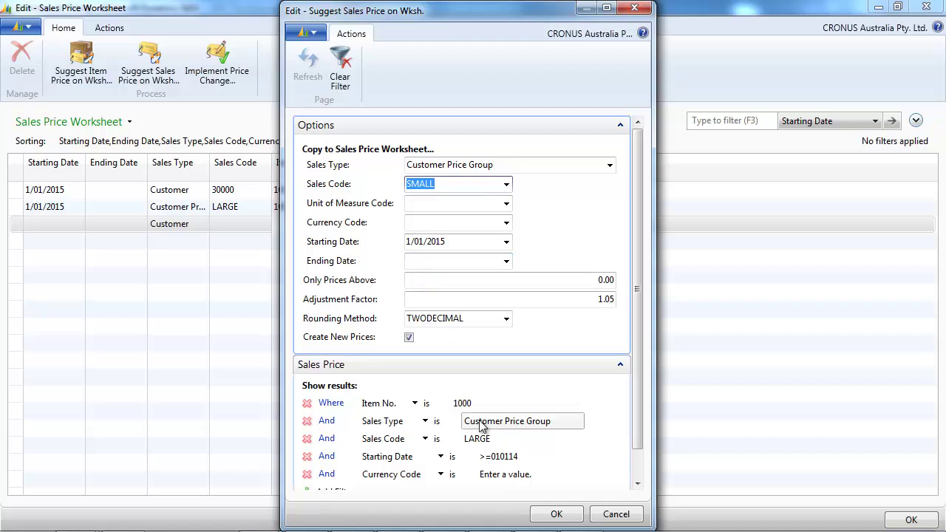
{"action": "left_click", "coordinate": [494, 439]}
{"action": "left_click", "coordinate": [563, 422]}
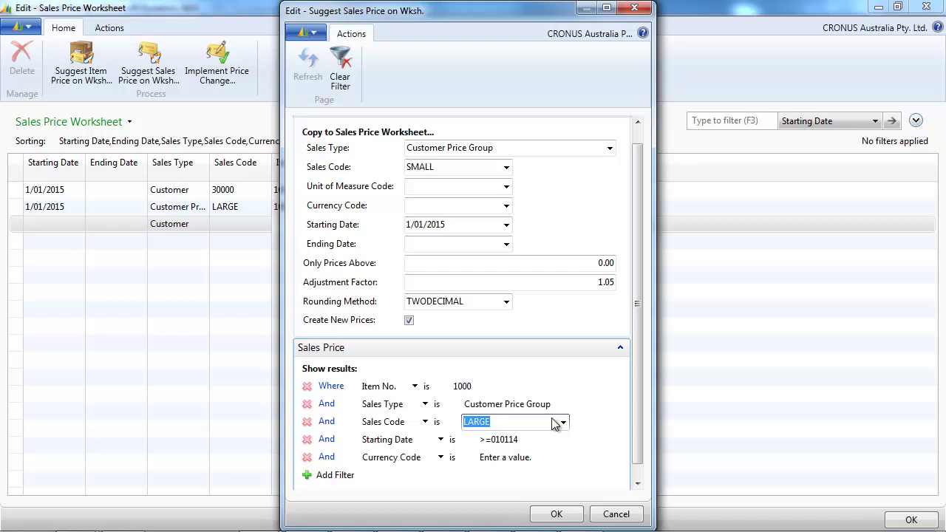
{"action": "left_click", "coordinate": [563, 422]}
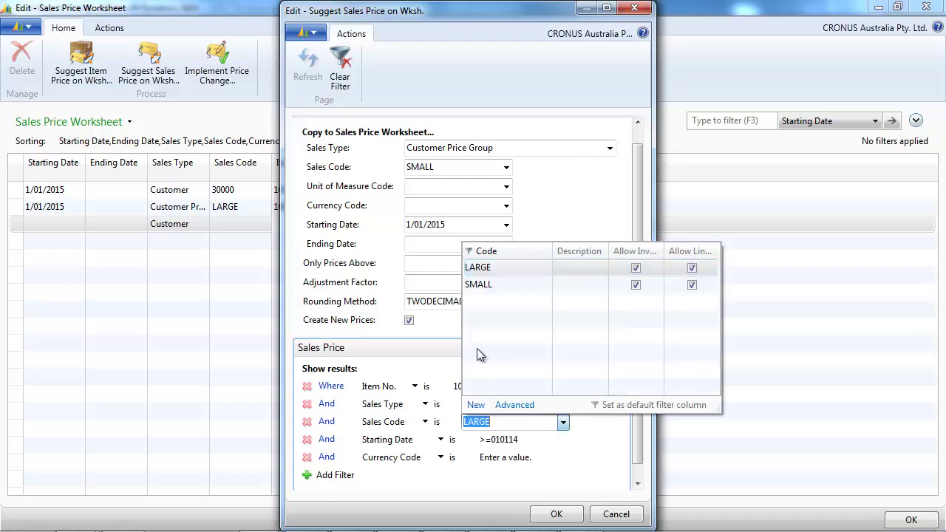
{"action": "left_click", "coordinate": [491, 285]}
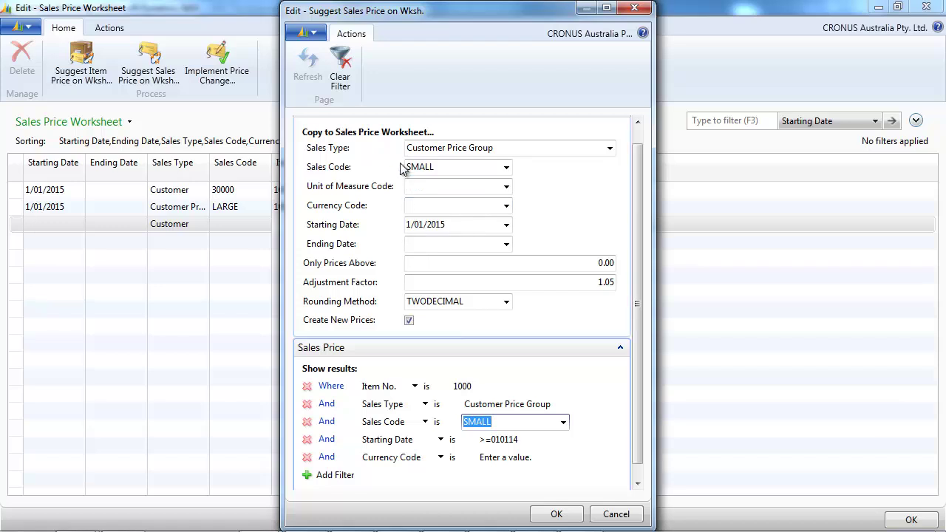
{"action": "left_click", "coordinate": [551, 513]}
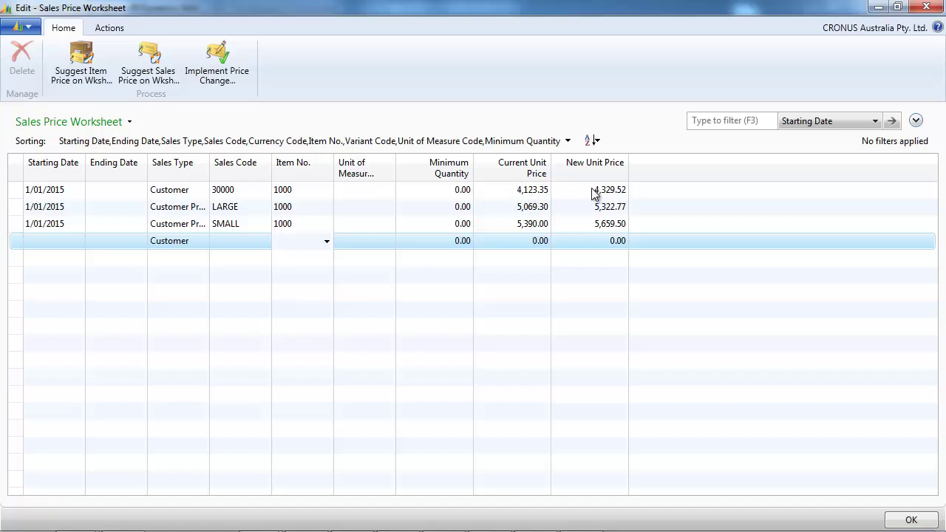
Implement the three suggested item 1000 price changes and delete them from the worksheet
{"action": "left_click", "coordinate": [217, 63]}
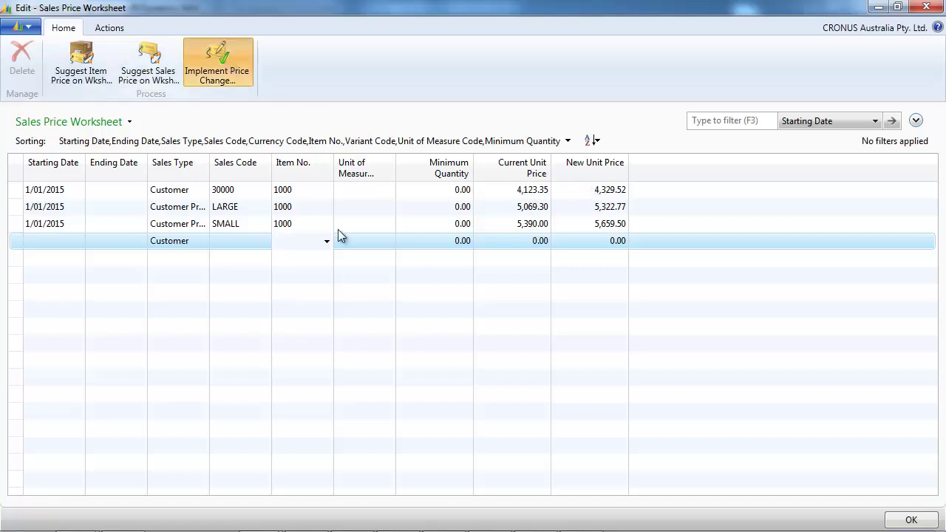
{"action": "left_click", "coordinate": [769, 516]}
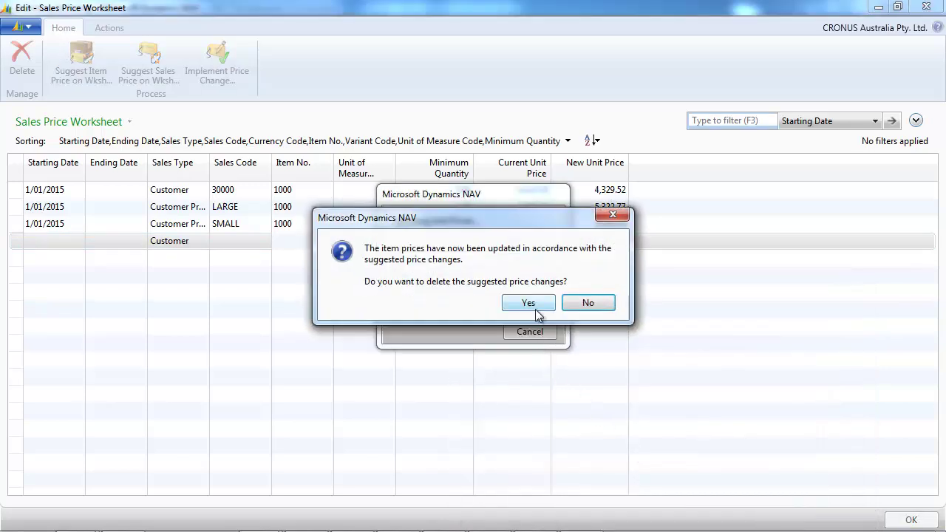
{"action": "left_click", "coordinate": [535, 305]}
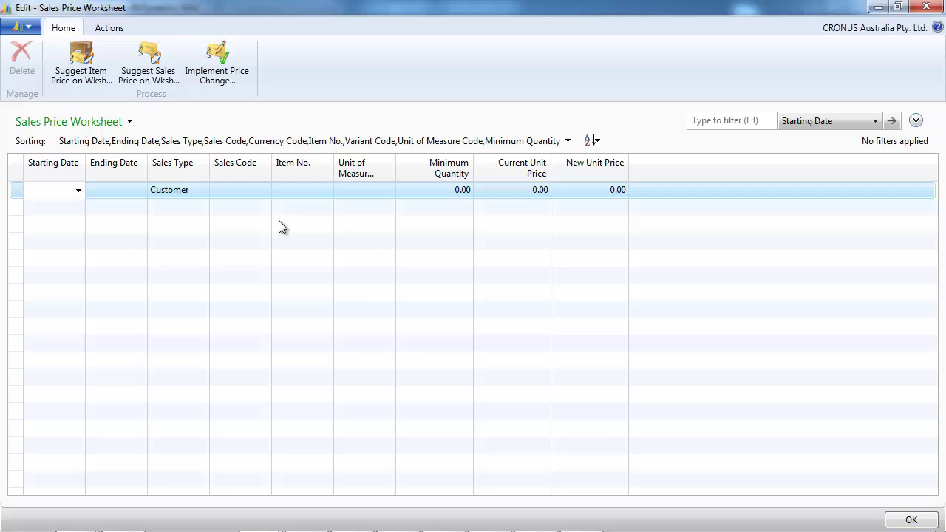
{"action": "right_click", "coordinate": [301, 190]}
{"action": "left_click", "coordinate": [348, 226]}
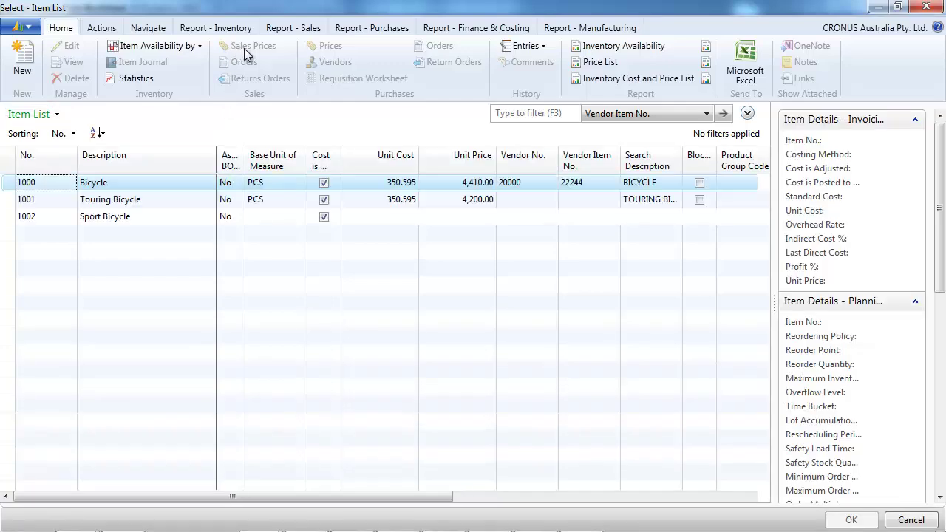
{"action": "left_click", "coordinate": [247, 46]}
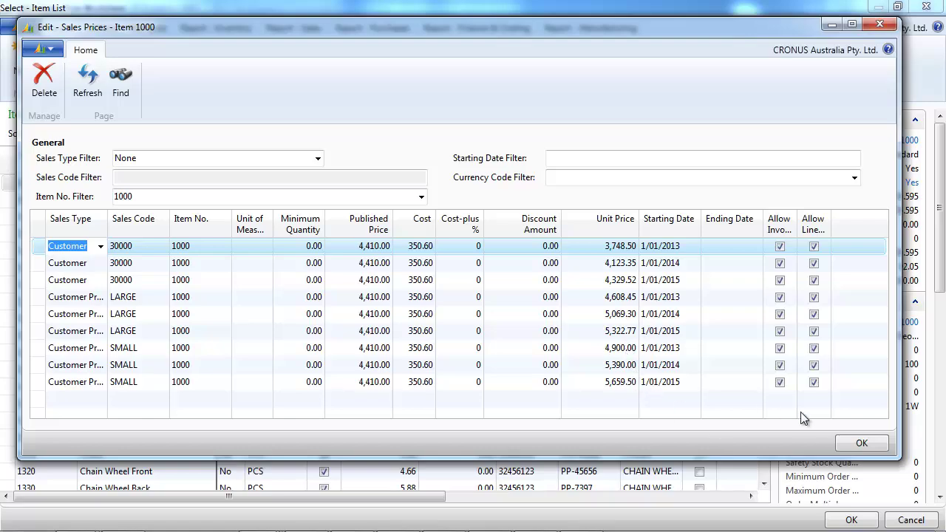
{"action": "left_click", "coordinate": [858, 445]}
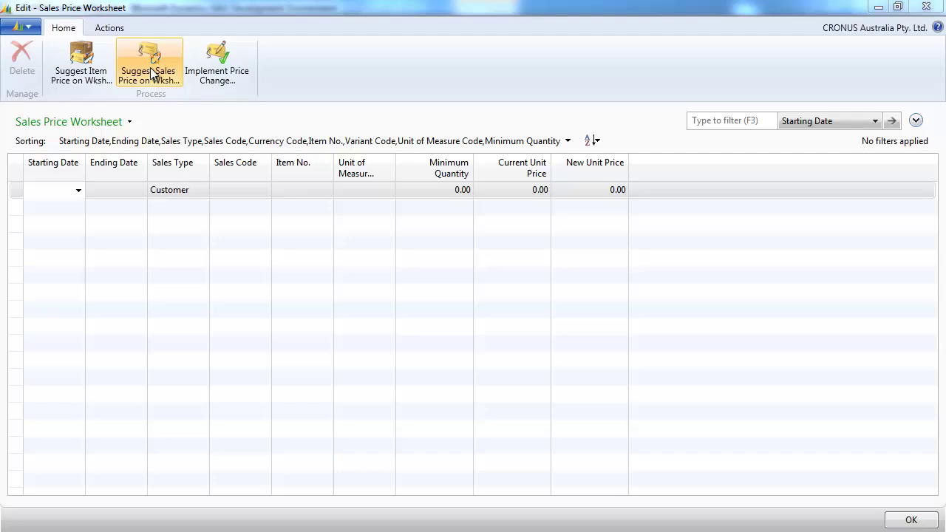
{"action": "left_click", "coordinate": [152, 73]}
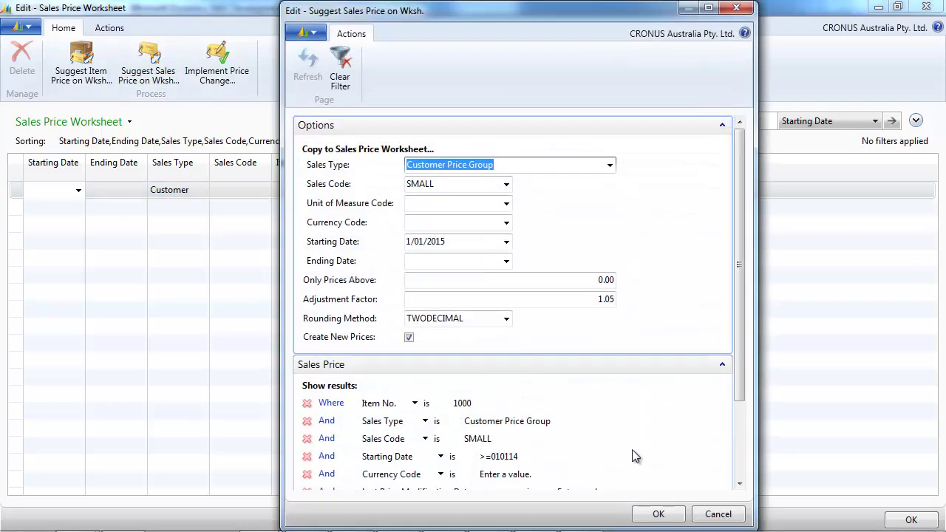
{"action": "scroll", "coordinate": [700, 441], "scroll_direction": "down", "scroll_amount": 3}
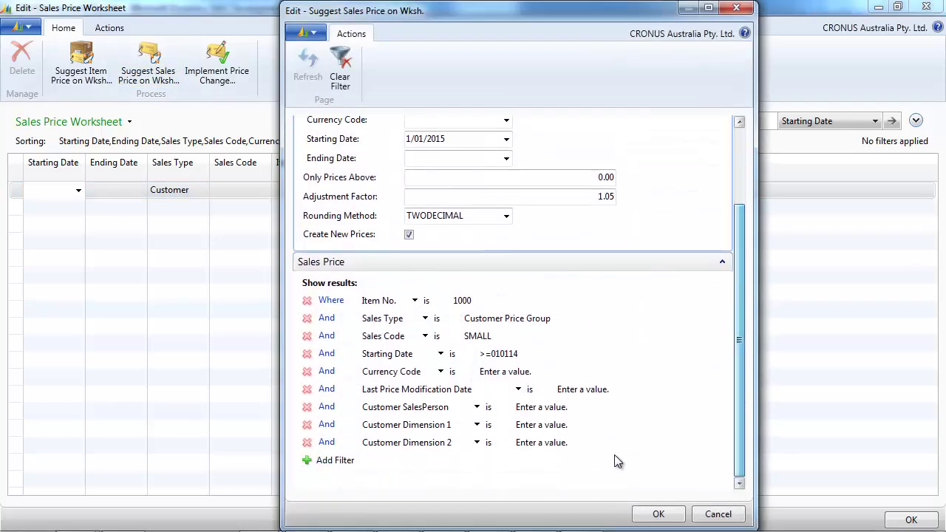
{"action": "left_click", "coordinate": [622, 416]}
{"action": "left_click", "coordinate": [614, 409]}
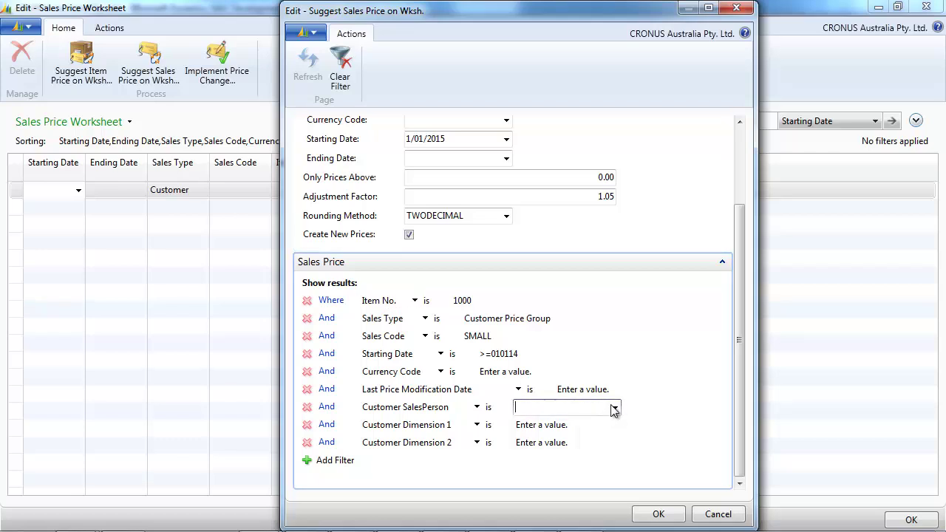
{"action": "left_click", "coordinate": [616, 409]}
{"action": "left_click", "coordinate": [616, 411]}
{"action": "left_click", "coordinate": [587, 426]}
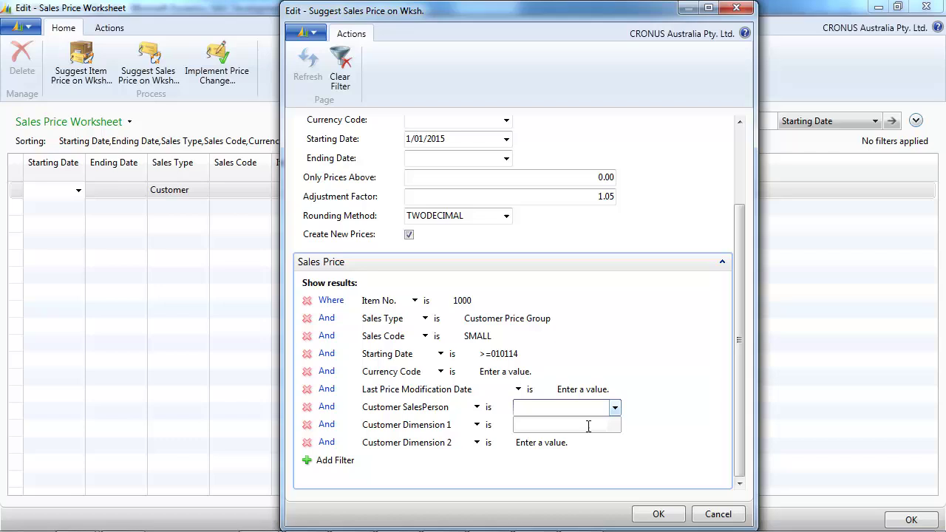
{"action": "left_click", "coordinate": [616, 426]}
{"action": "left_click", "coordinate": [617, 427]}
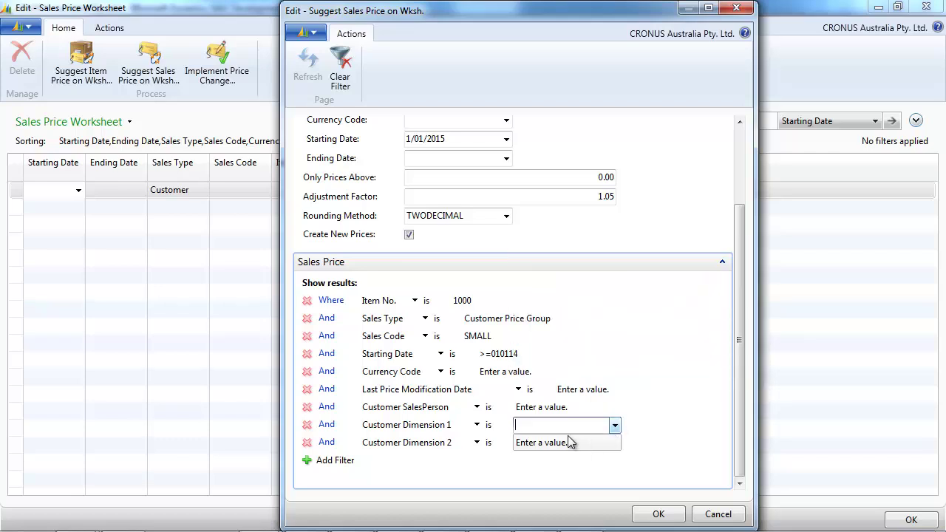
{"action": "left_click", "coordinate": [615, 444]}
{"action": "left_click", "coordinate": [616, 445]}
{"action": "left_click", "coordinate": [615, 445]}
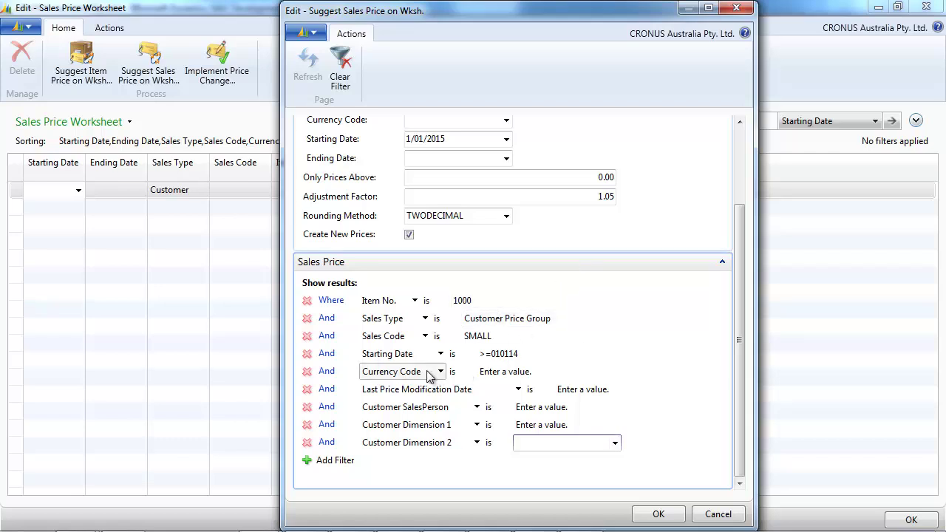
{"action": "left_click", "coordinate": [559, 393]}
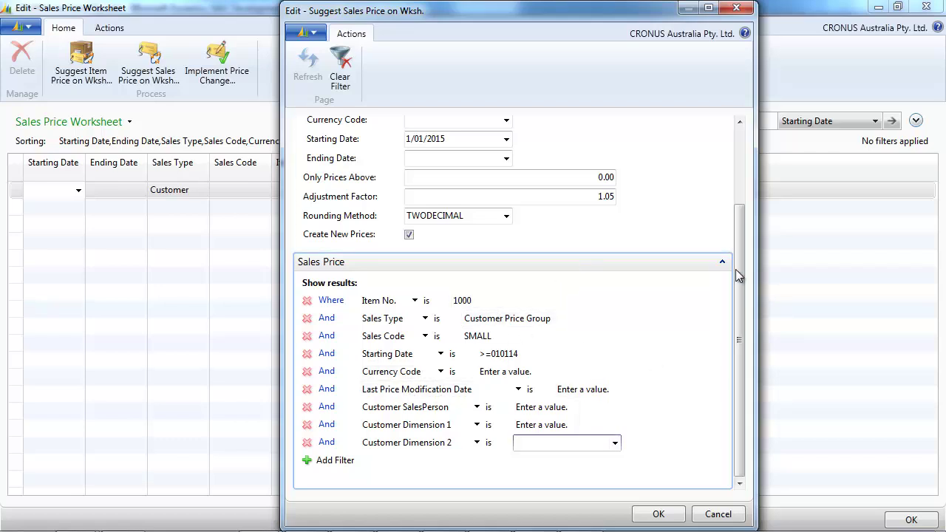
Open item 1000's Sales Prices from the item lookup, check the Last Price history, then close
{"action": "left_click", "coordinate": [740, 10]}
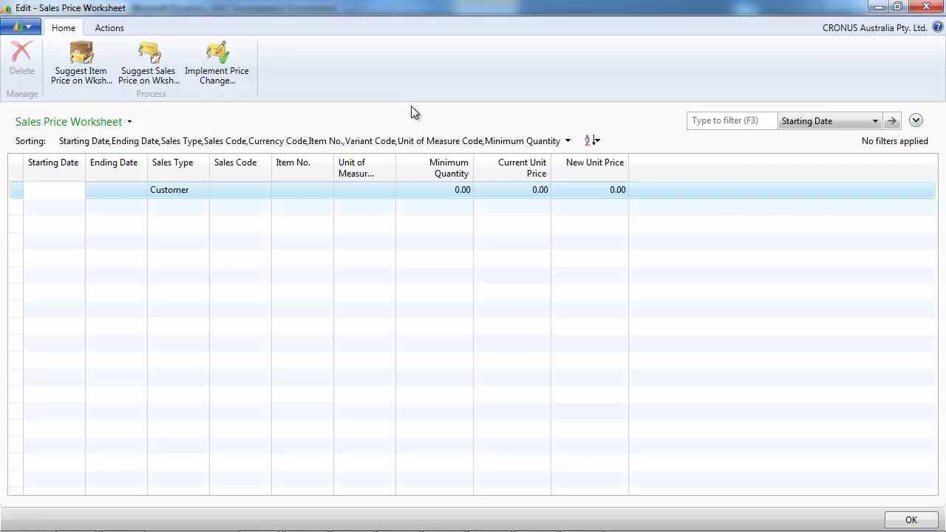
{"action": "right_click", "coordinate": [300, 185]}
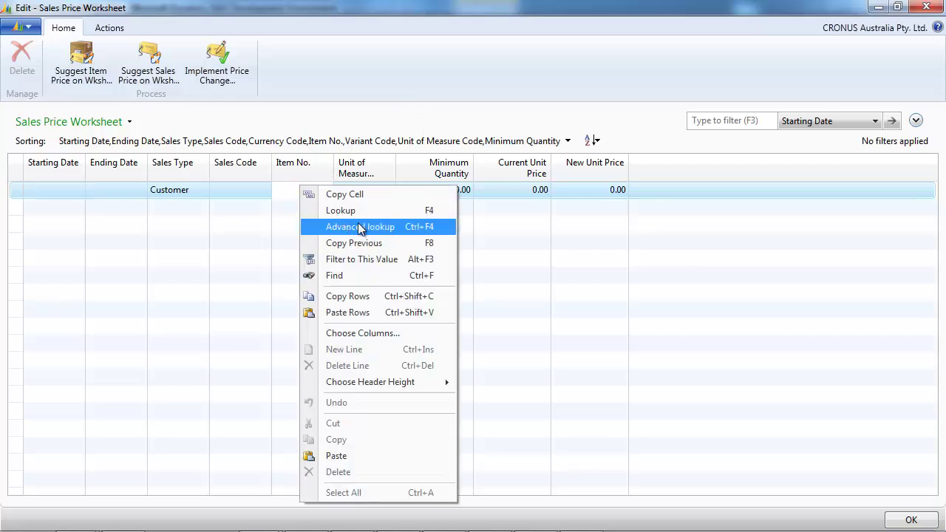
{"action": "left_click", "coordinate": [357, 224]}
{"action": "key", "text": "shift+F4"}
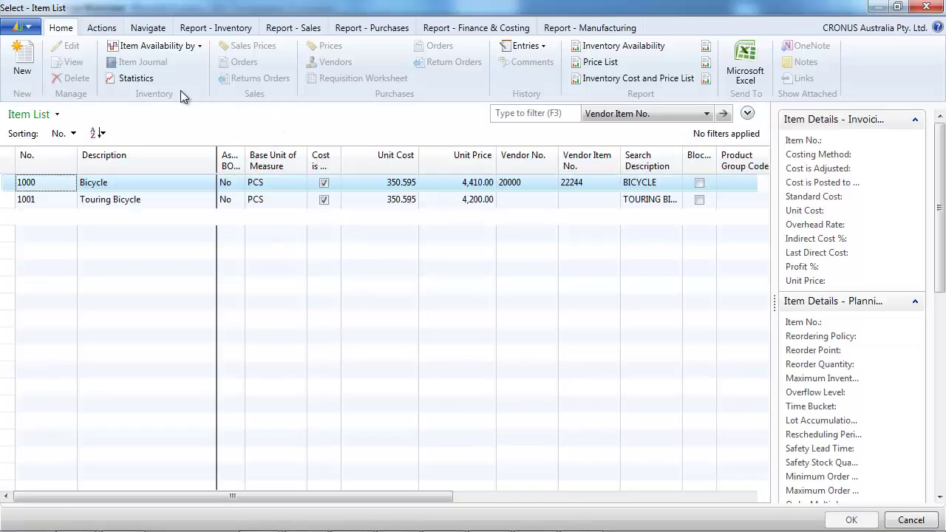
{"action": "left_click", "coordinate": [242, 46]}
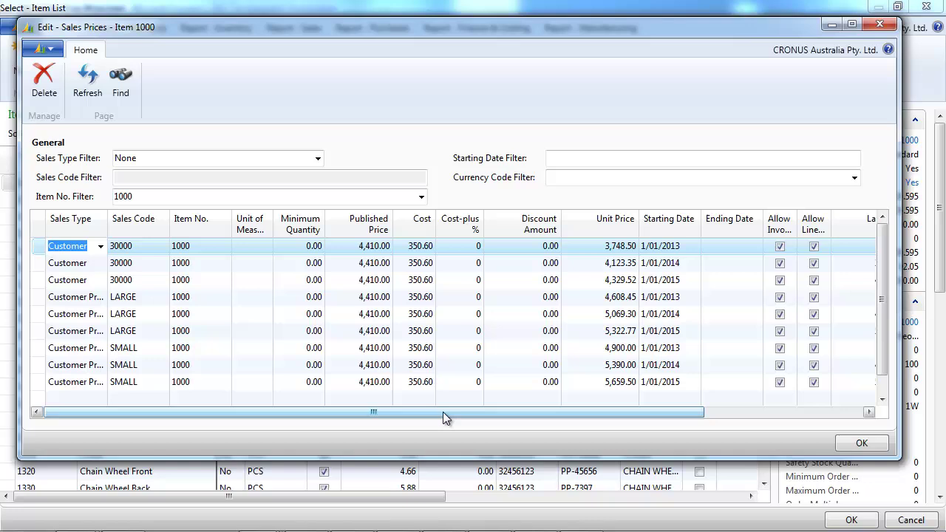
{"action": "left_click_drag", "start_coordinate": [443, 411], "coordinate": [676, 400]}
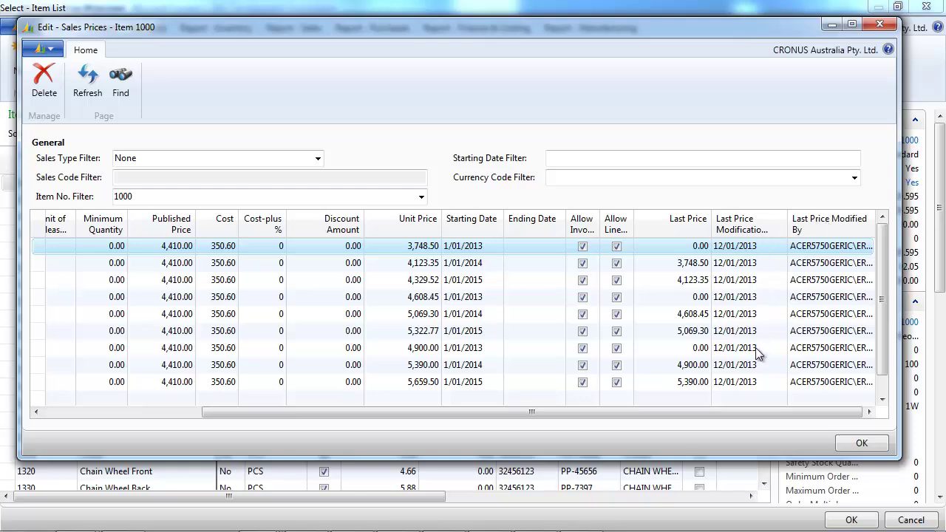
{"action": "left_click", "coordinate": [879, 24]}
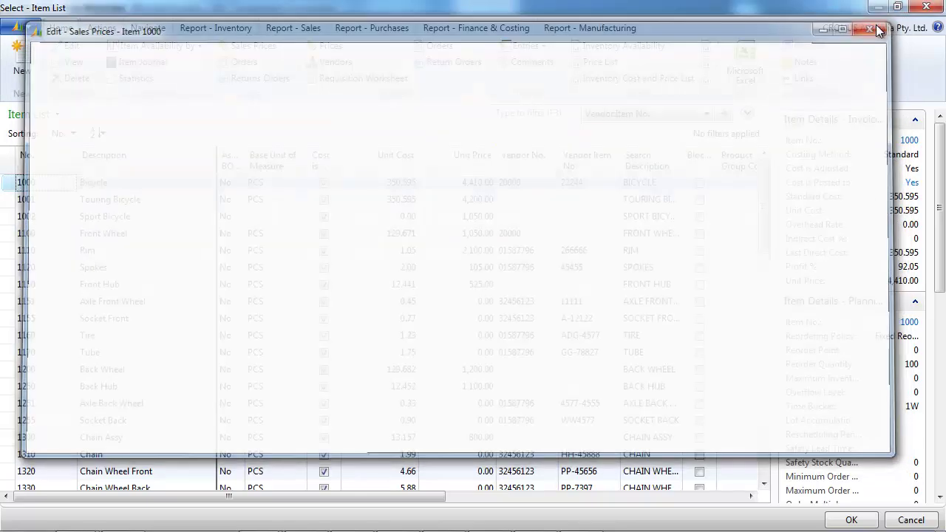